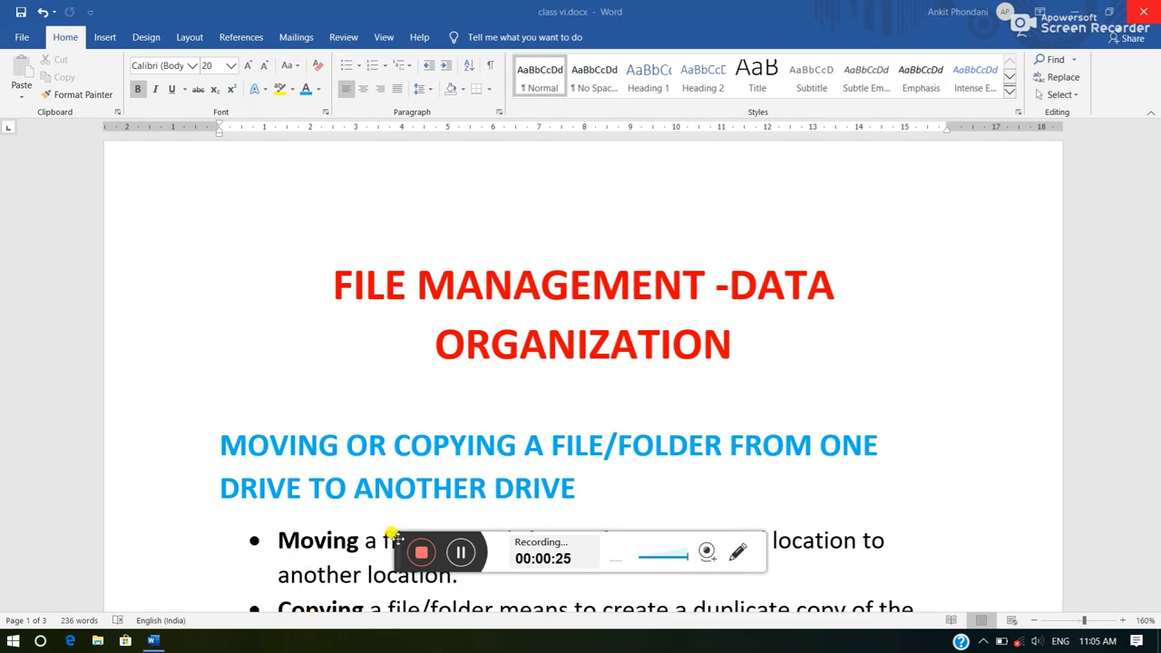
# Move the Word lesson document out of the way so the desktop shows.
pyautogui.moveTo(396, 538); pyautogui.dragTo(373, 636)
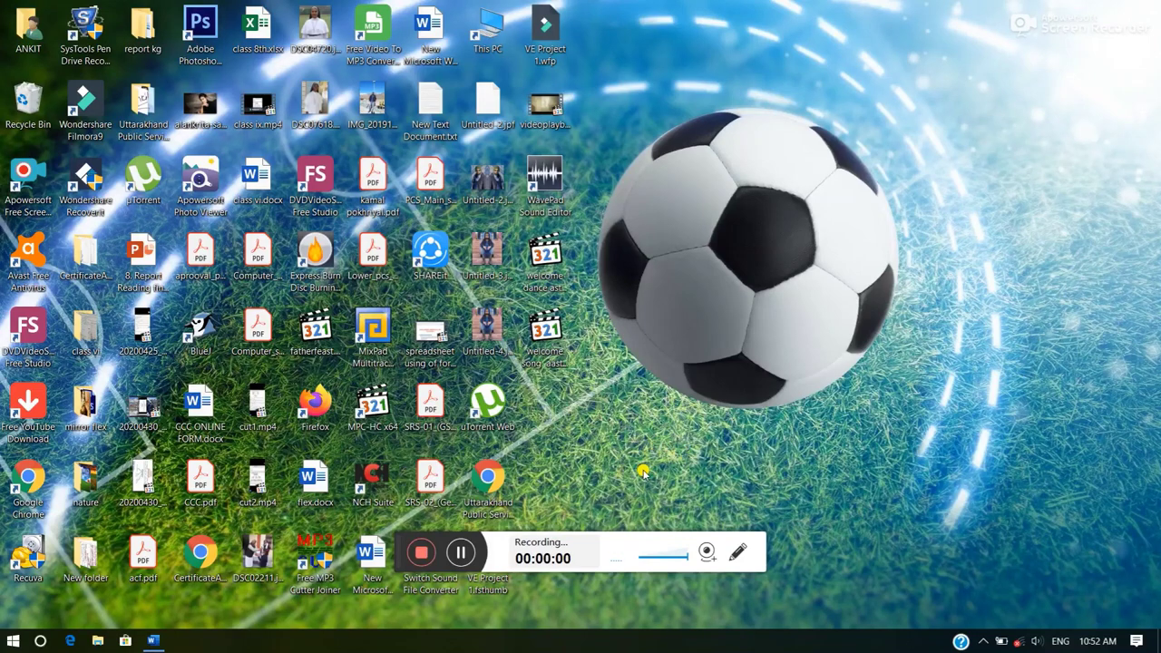
pyautogui.doubleClick(488, 32)
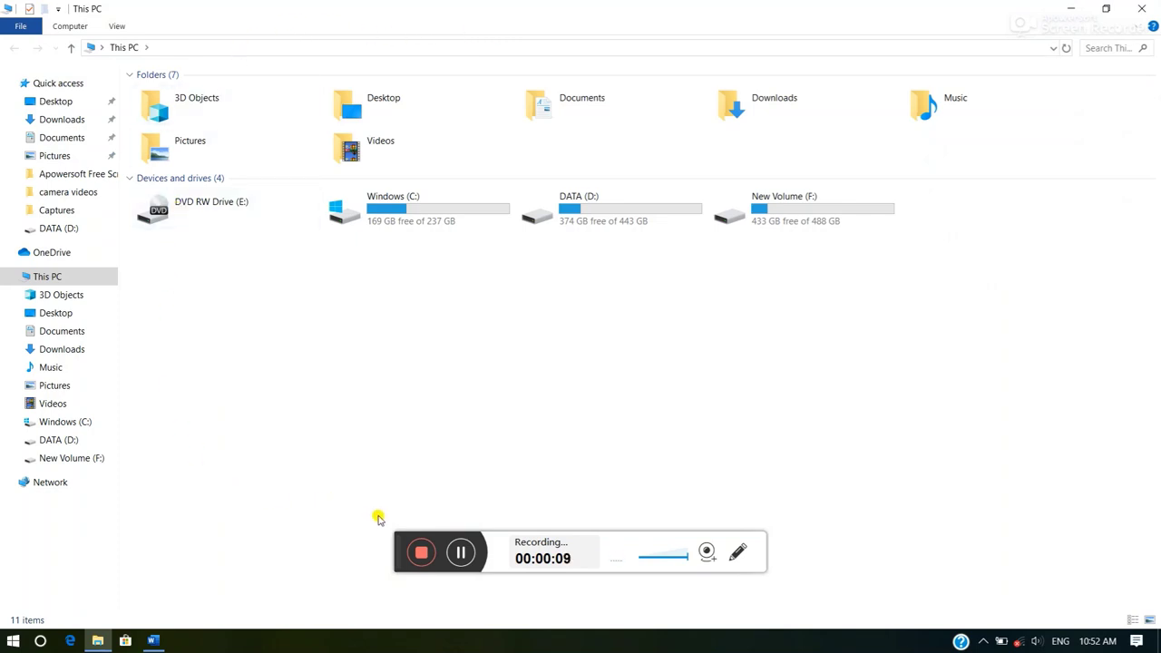
pyautogui.moveTo(402, 536); pyautogui.dragTo(341, 640)
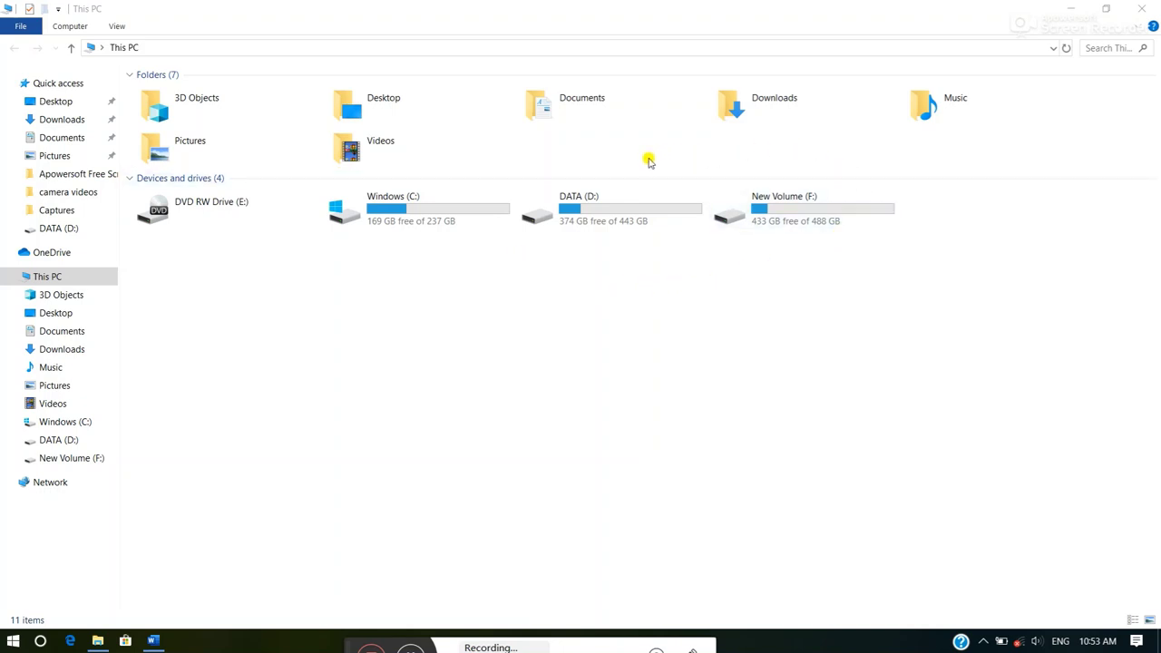
pyautogui.click(1152, 7)
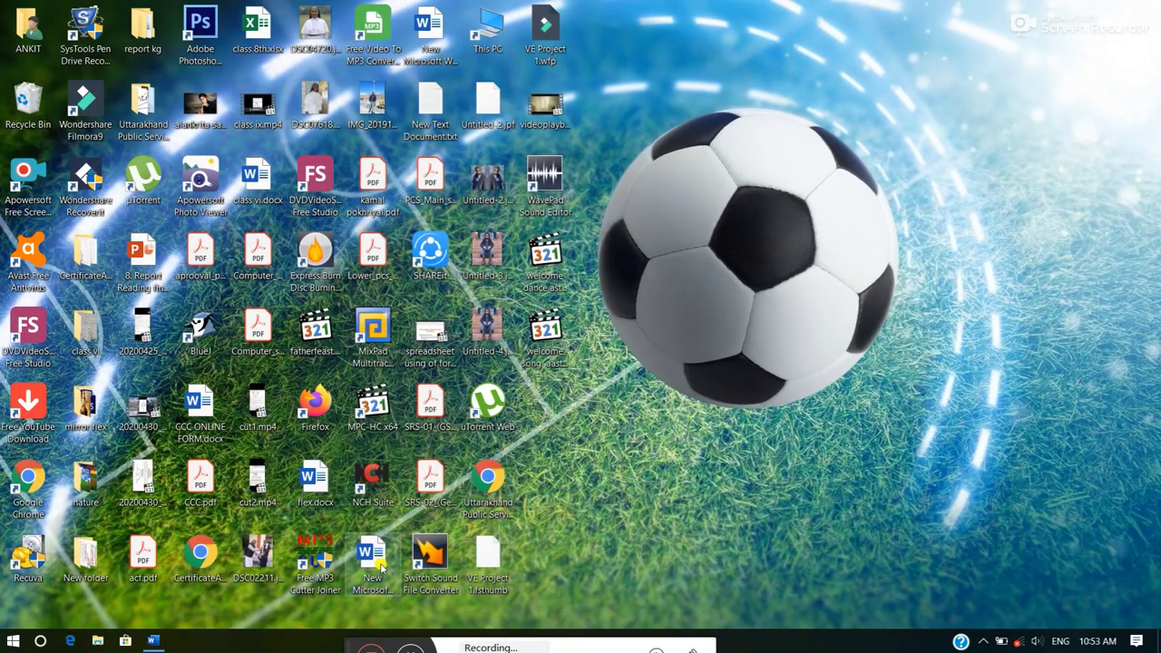
pyautogui.click(150, 642)
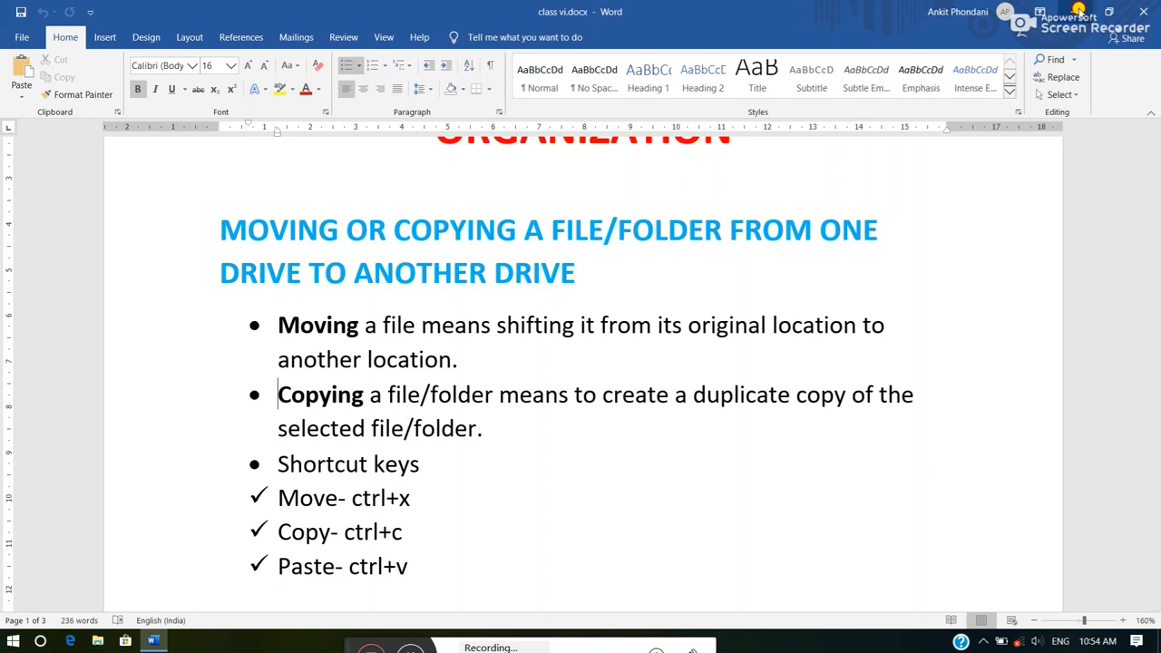
pyautogui.click(1074, 12)
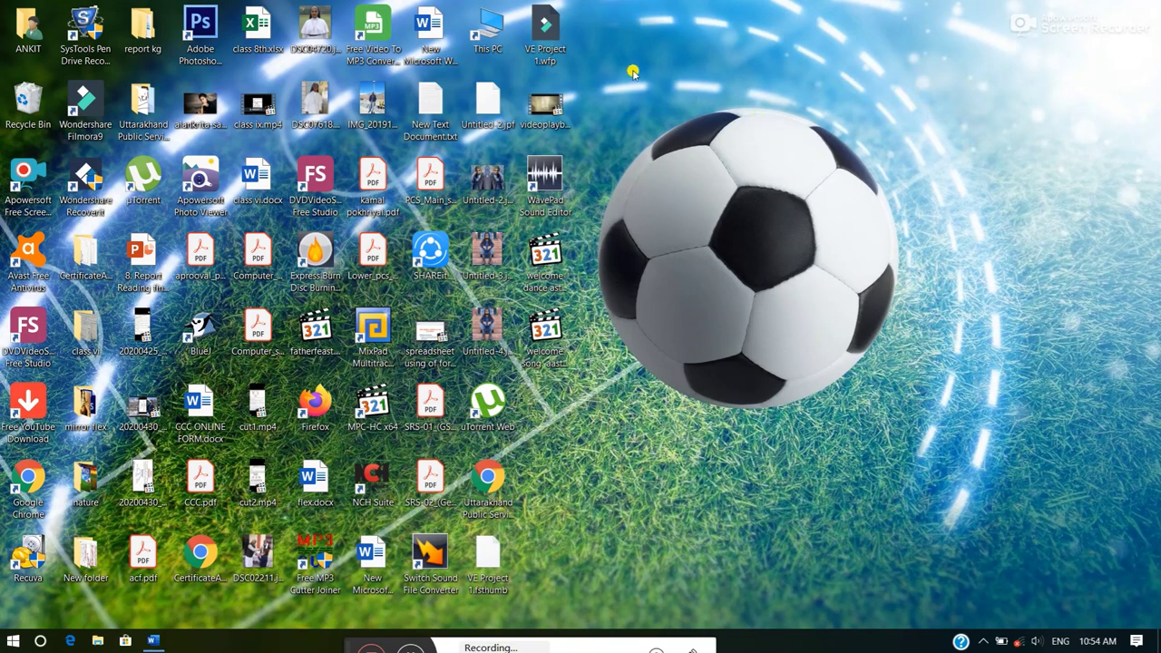
# Browse This PC > New Volume (F:) > STUDY MATERIAL > ADOBE SUITES to list its five PDFs.
pyautogui.doubleClick(488, 29)
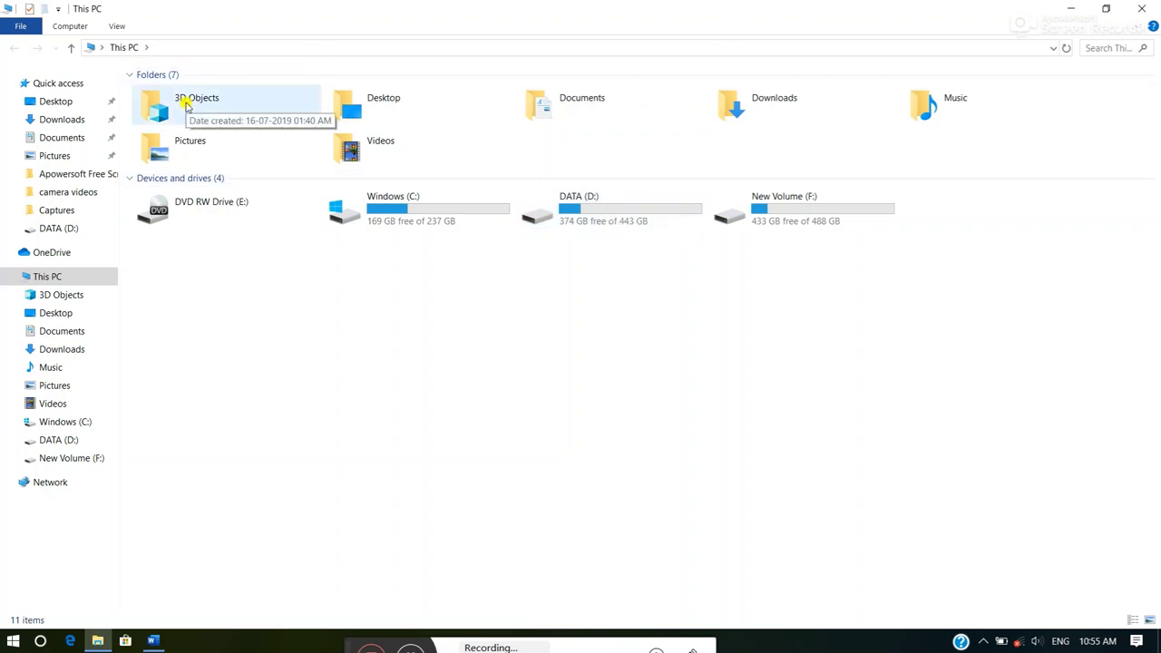
pyautogui.doubleClick(780, 215)
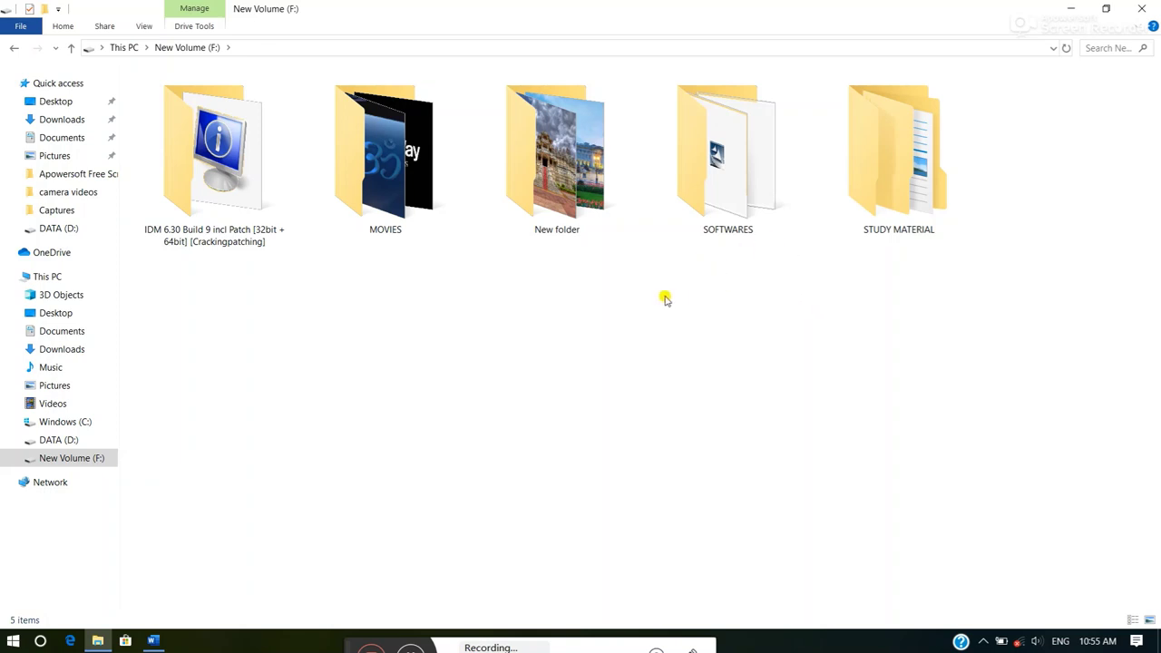
pyautogui.doubleClick(879, 184)
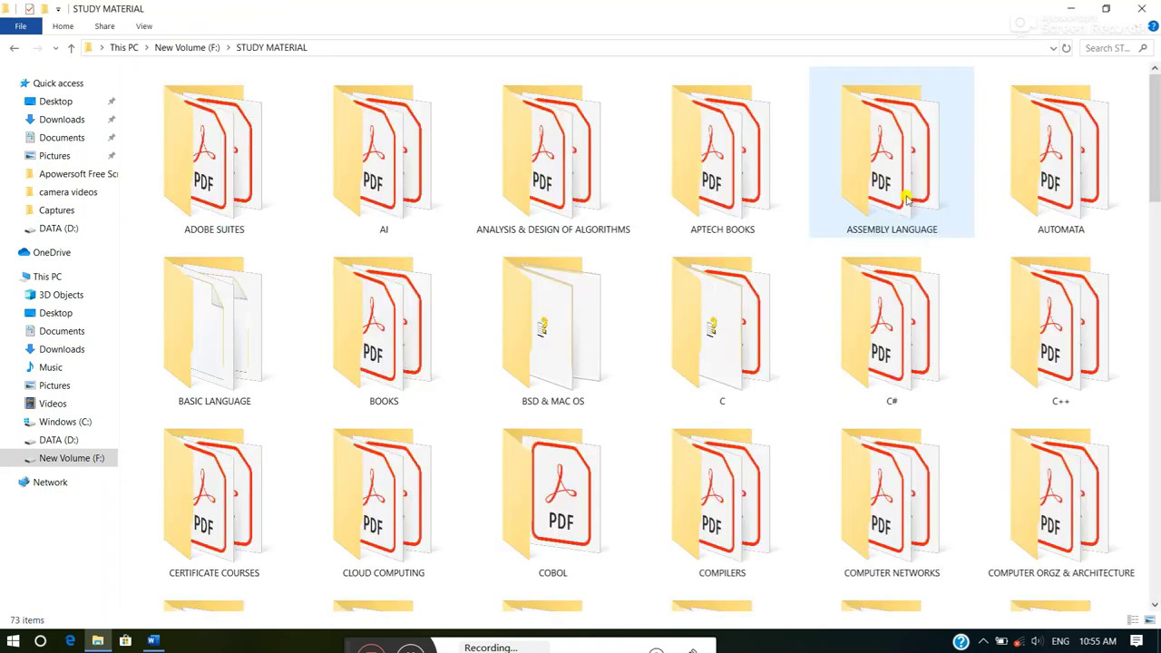
pyautogui.doubleClick(227, 148)
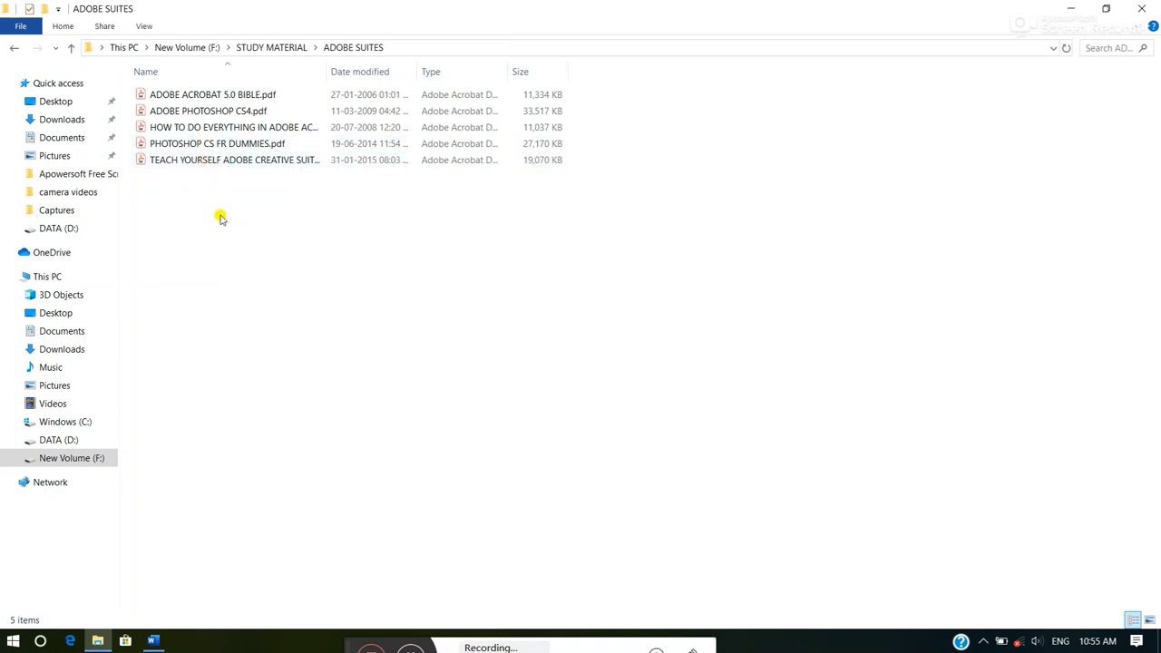
# Cut the TEACH YOURSELF ADOBE CREATIVE SUITE PDF with Home > Cut.
pyautogui.click(182, 160)
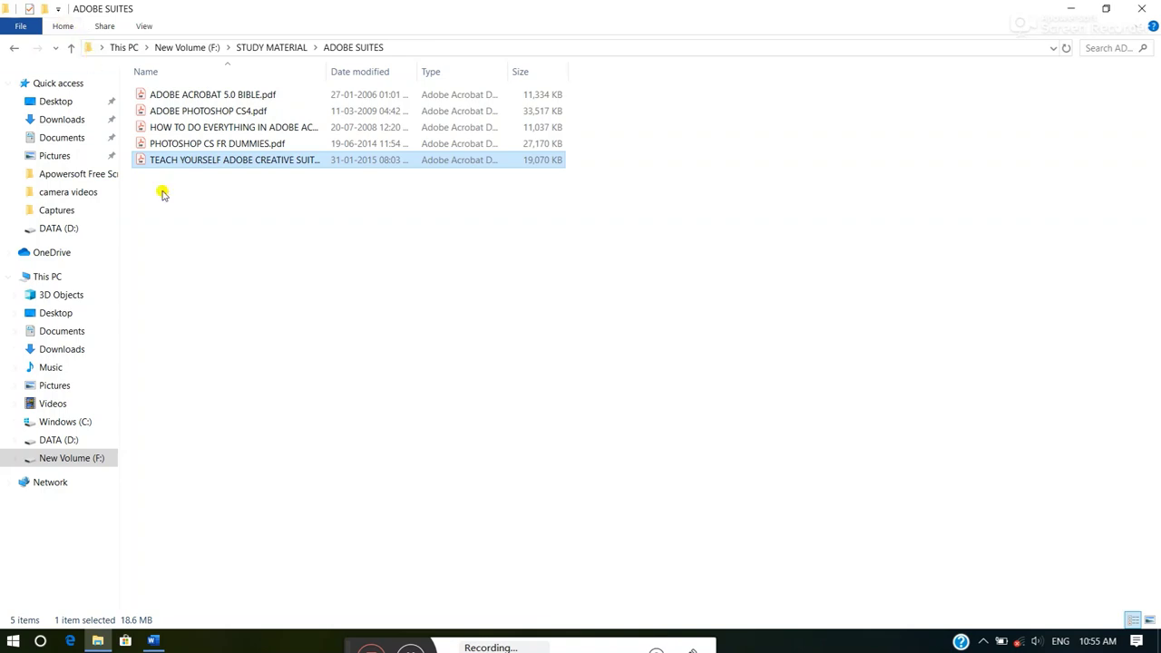
pyautogui.click(65, 28)
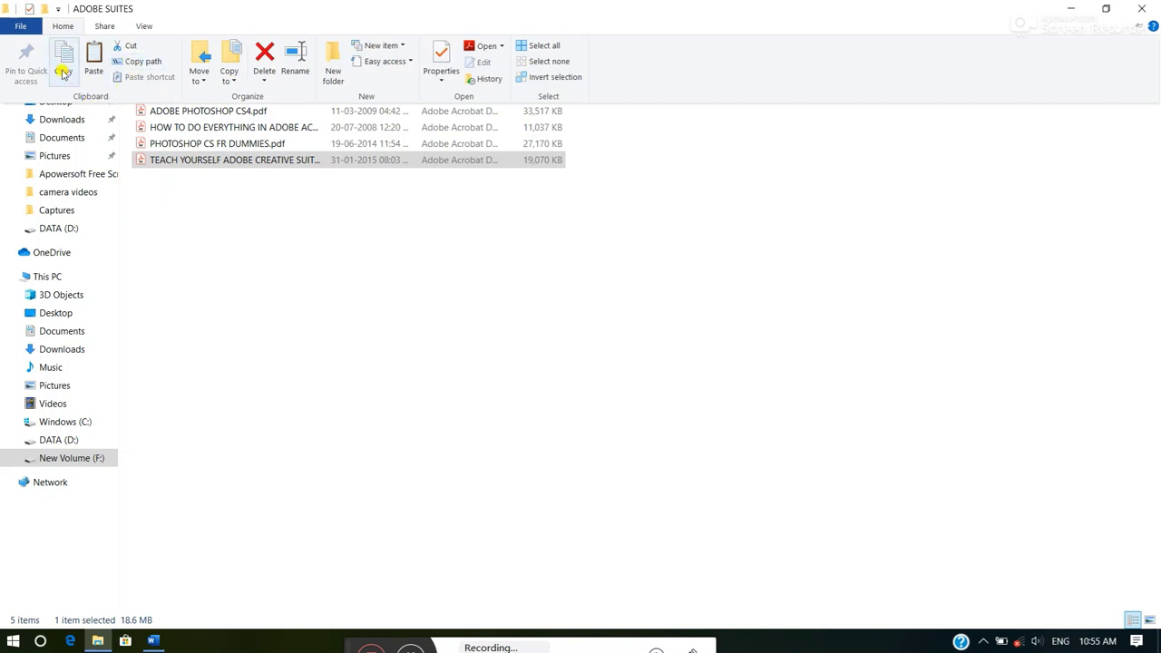
pyautogui.click(130, 51)
# With the PDF cut, go back to This PC and open the DATA (D:) drive.
pyautogui.click(129, 47)
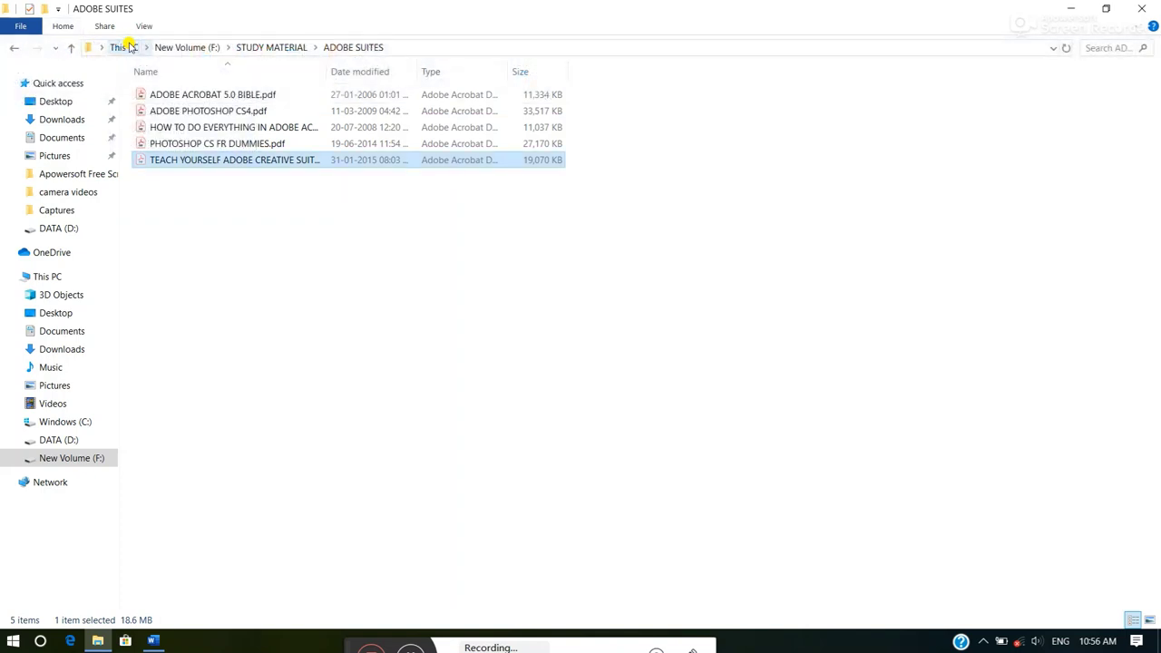
pyautogui.click(12, 50)
pyautogui.click(12, 50)
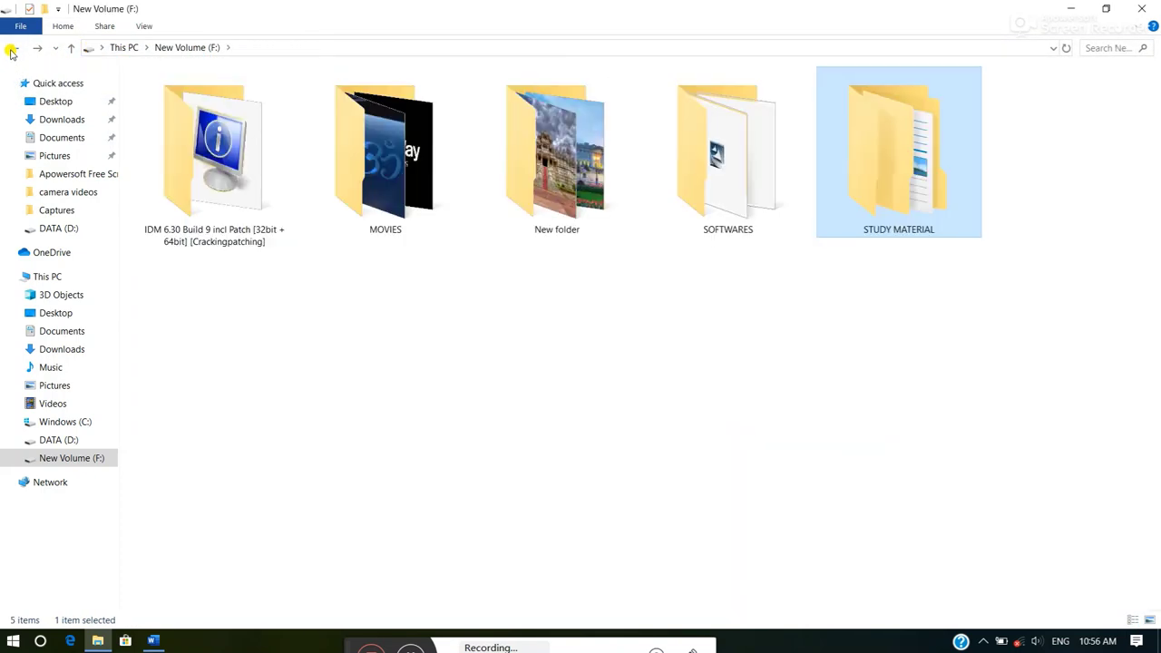
pyautogui.click(11, 50)
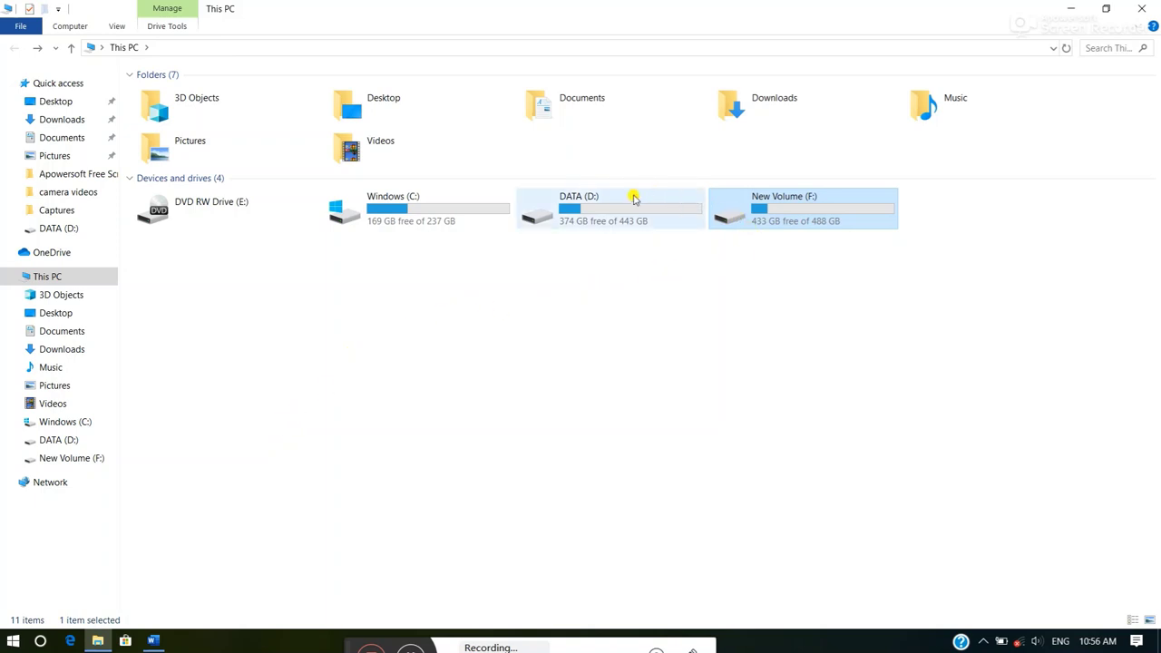
pyautogui.doubleClick(571, 213)
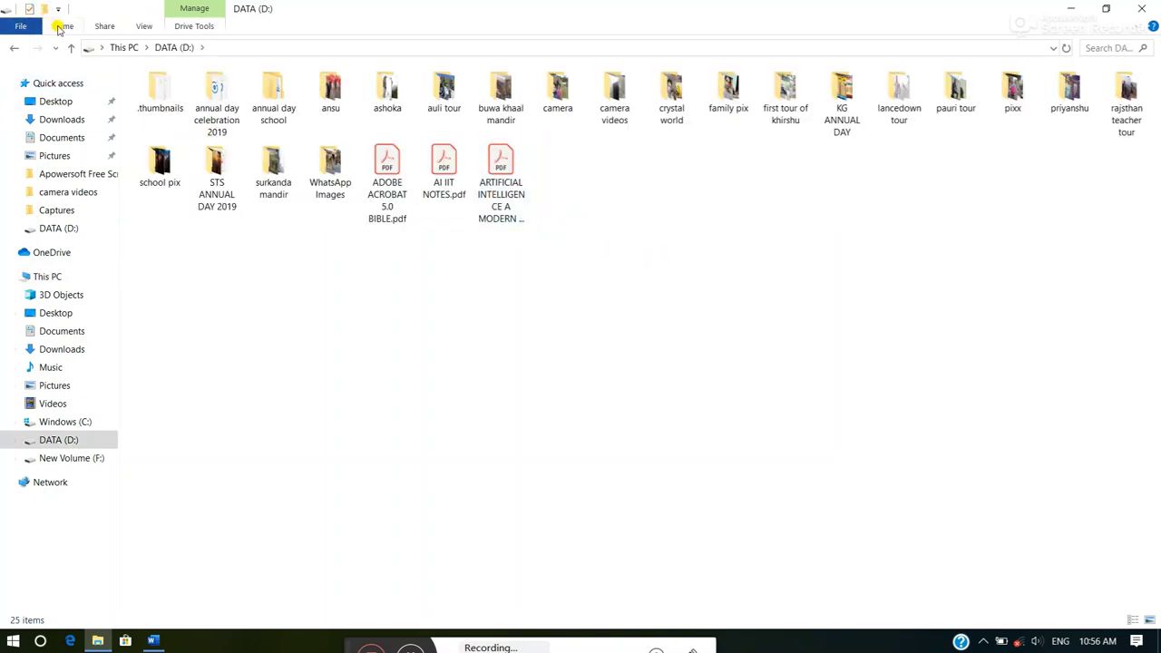
# Paste the cut Teach Yourself Adobe PDF into the DATA (D:) drive.
pyautogui.click(60, 26)
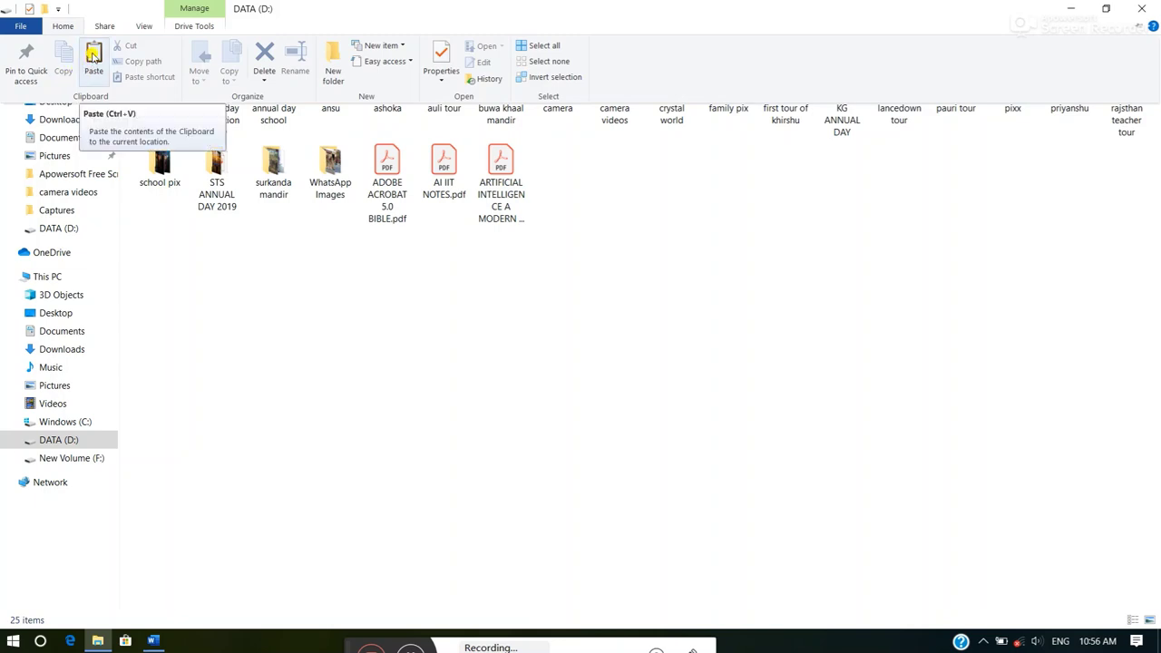
pyautogui.click(93, 55)
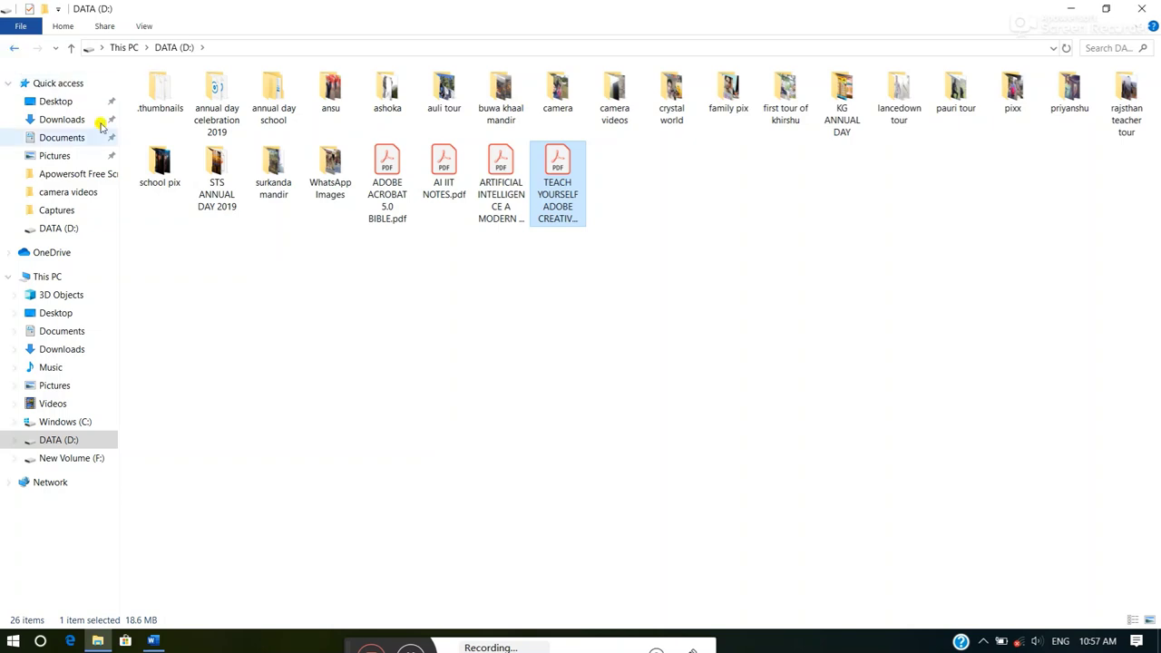
# Go back to This PC and open New Volume (F:) > STUDY MATERIAL > AI.
pyautogui.click(11, 45)
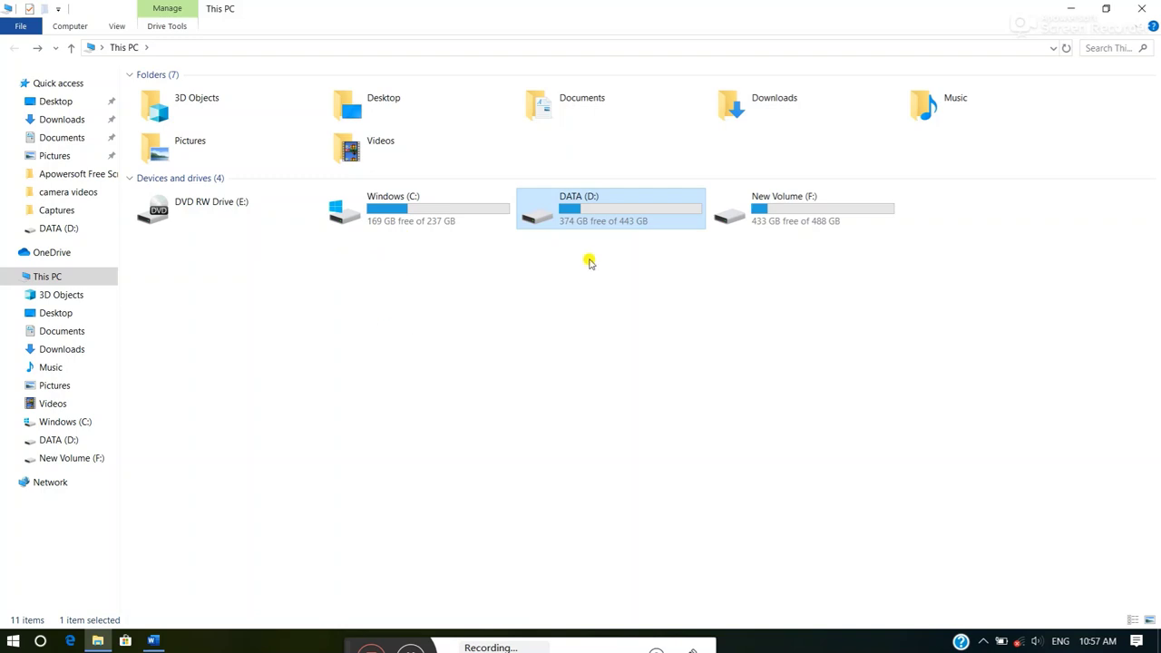
pyautogui.doubleClick(762, 214)
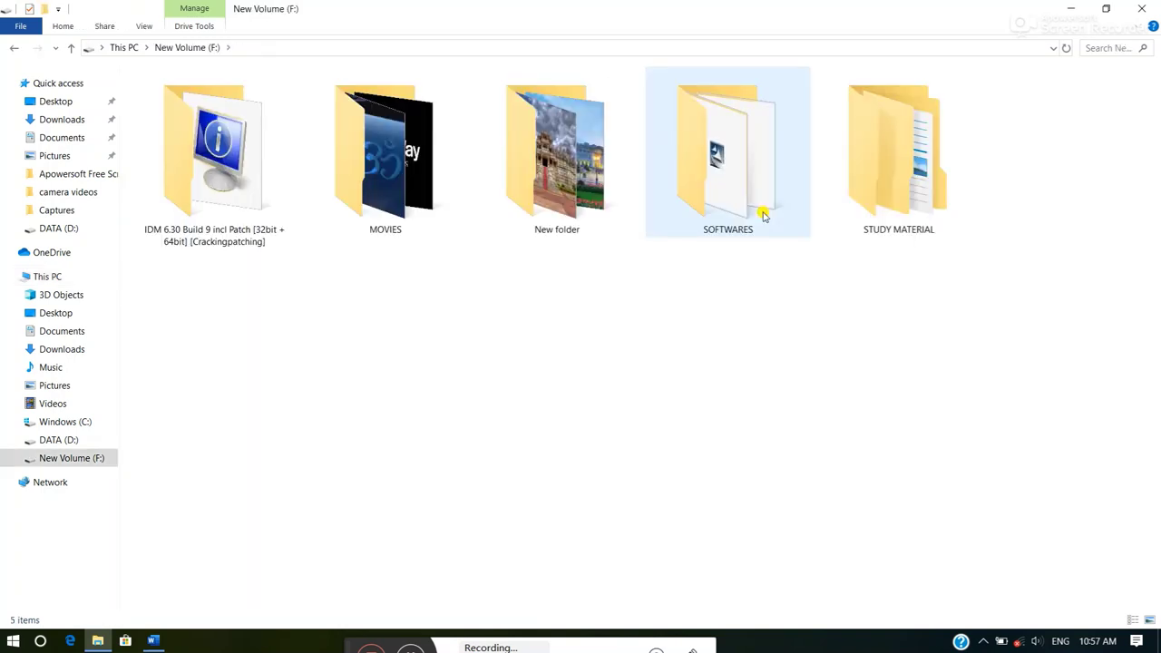
pyautogui.doubleClick(834, 176)
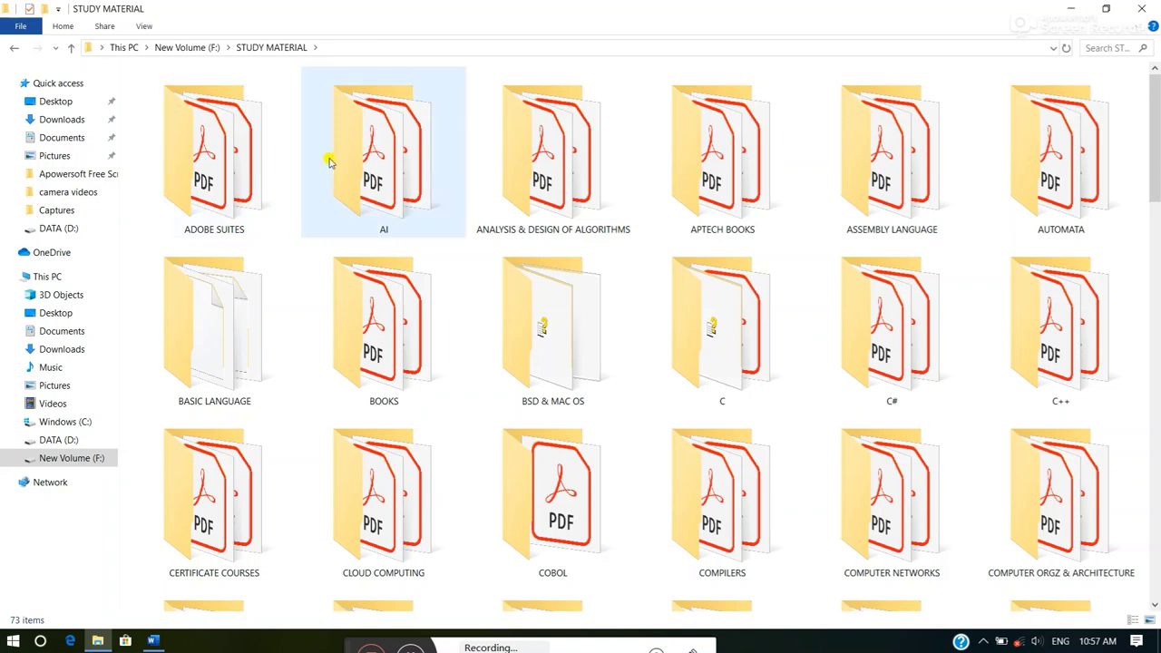
pyautogui.doubleClick(388, 154)
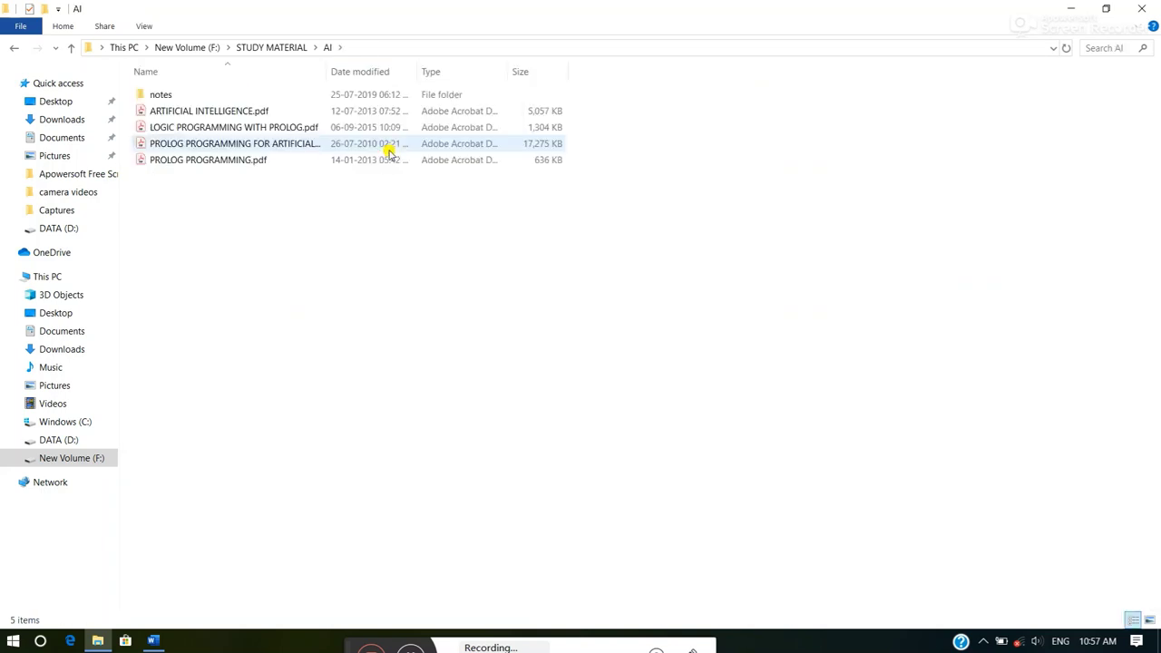
# Copy ARTIFICIAL INTELLIGENCE.pdf from the AI folder and paste it into DATA (D:) with Ctrl+V.
pyautogui.click(195, 110)
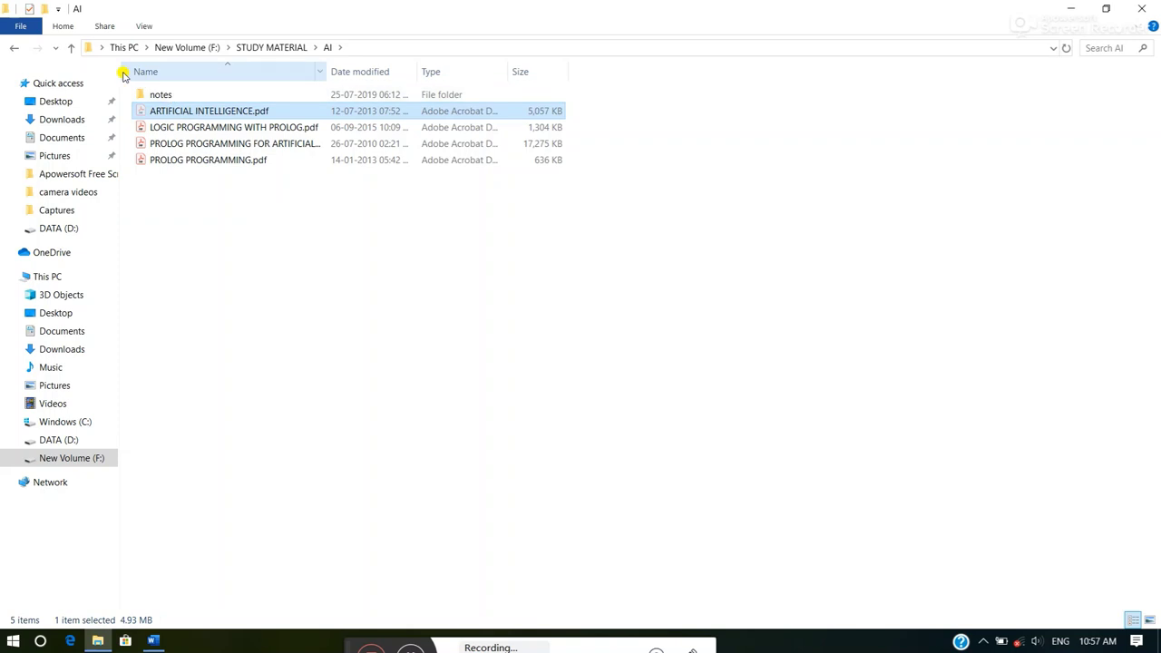
pyautogui.click(62, 26)
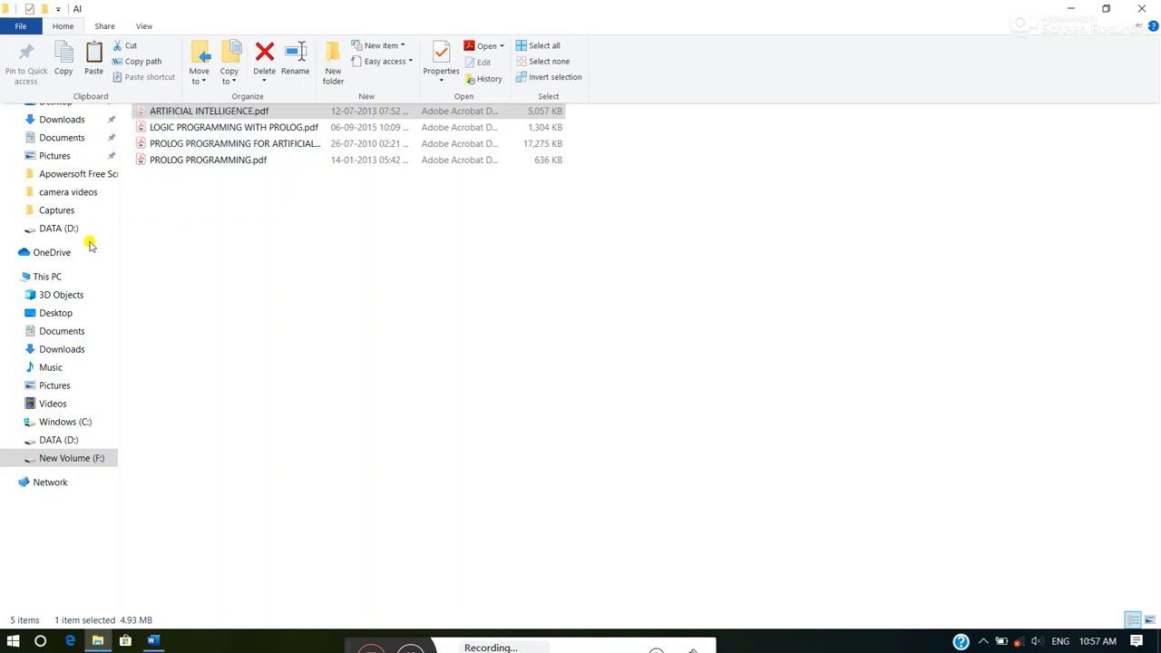
pyautogui.click(49, 441)
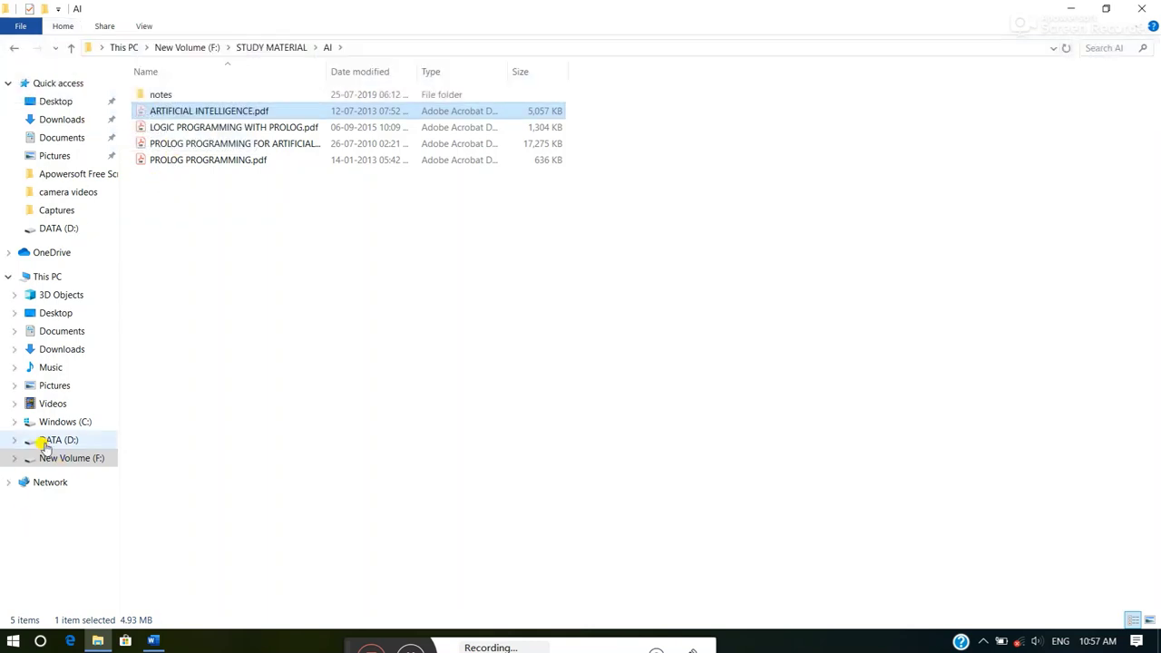
pyautogui.click(54, 441)
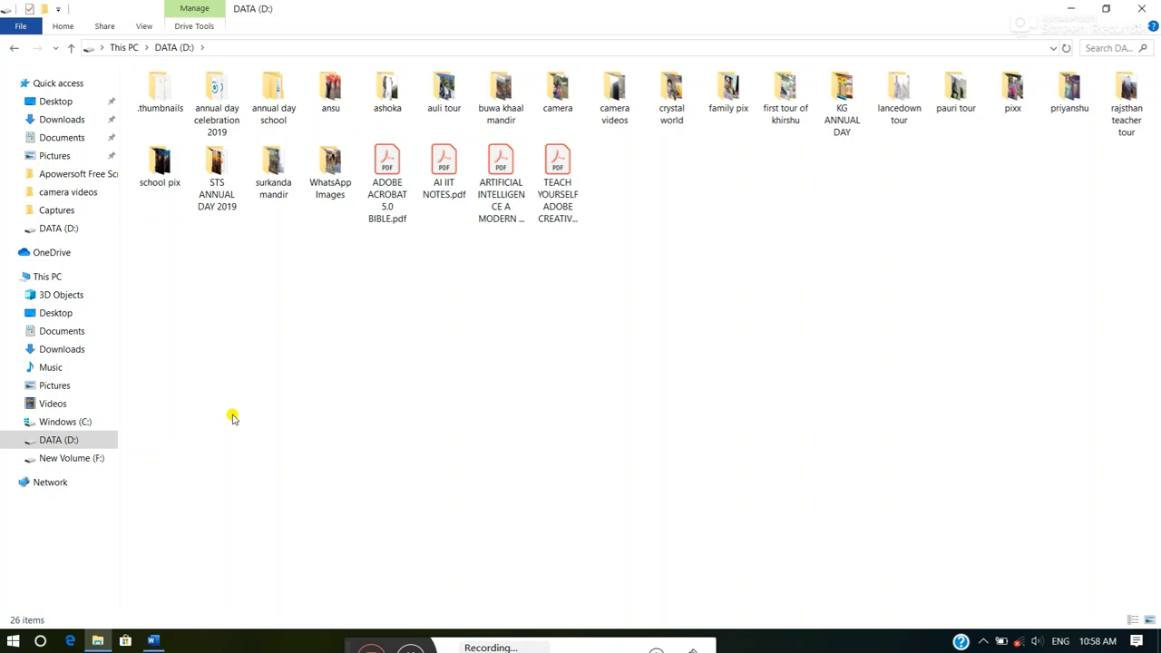
pyautogui.hotkey('ctrl', 'v')
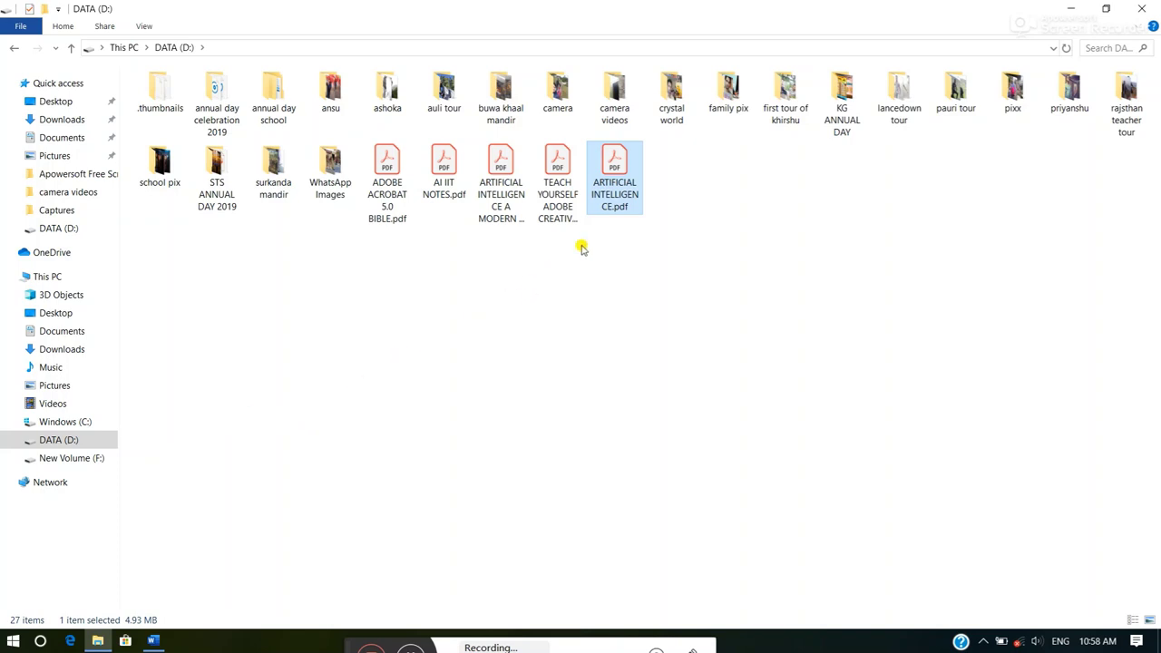
pyautogui.click(61, 27)
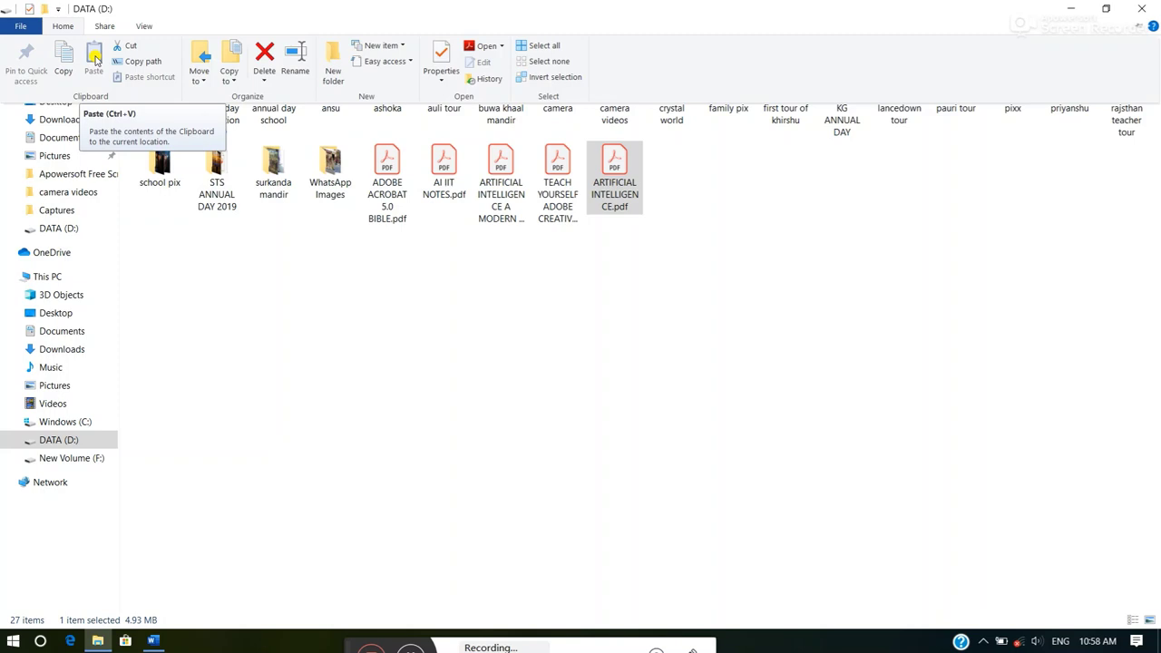
pyautogui.press('Escape')
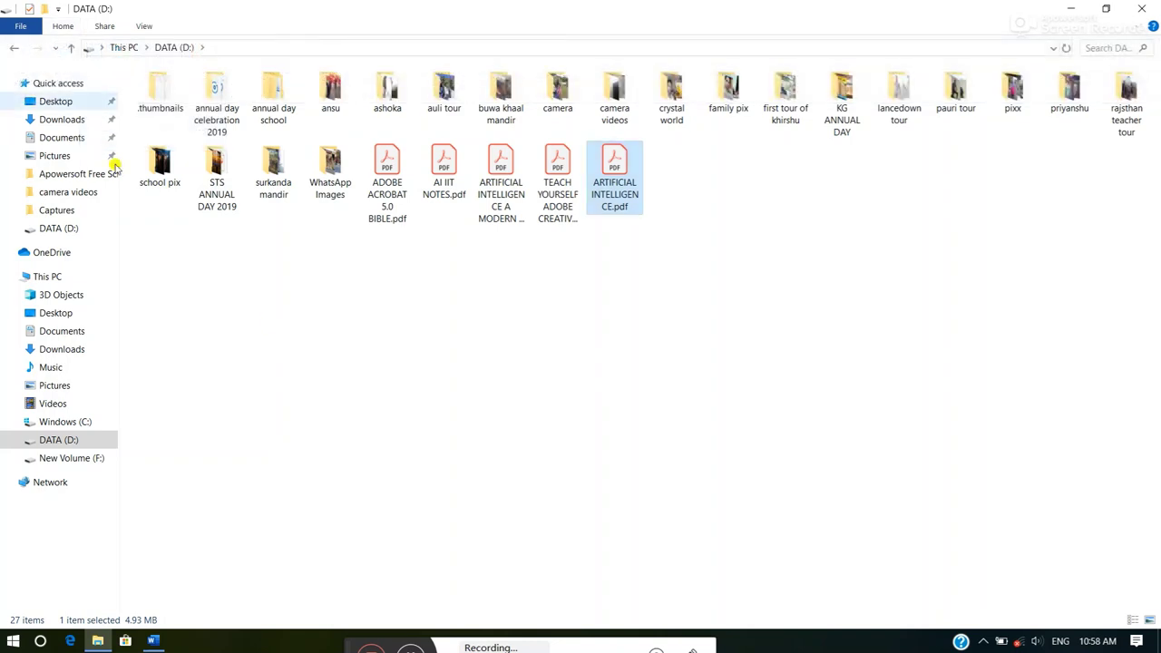
# Navigate back to This PC and open the DATA (D:) drive.
pyautogui.click(10, 47)
pyautogui.click(10, 47)
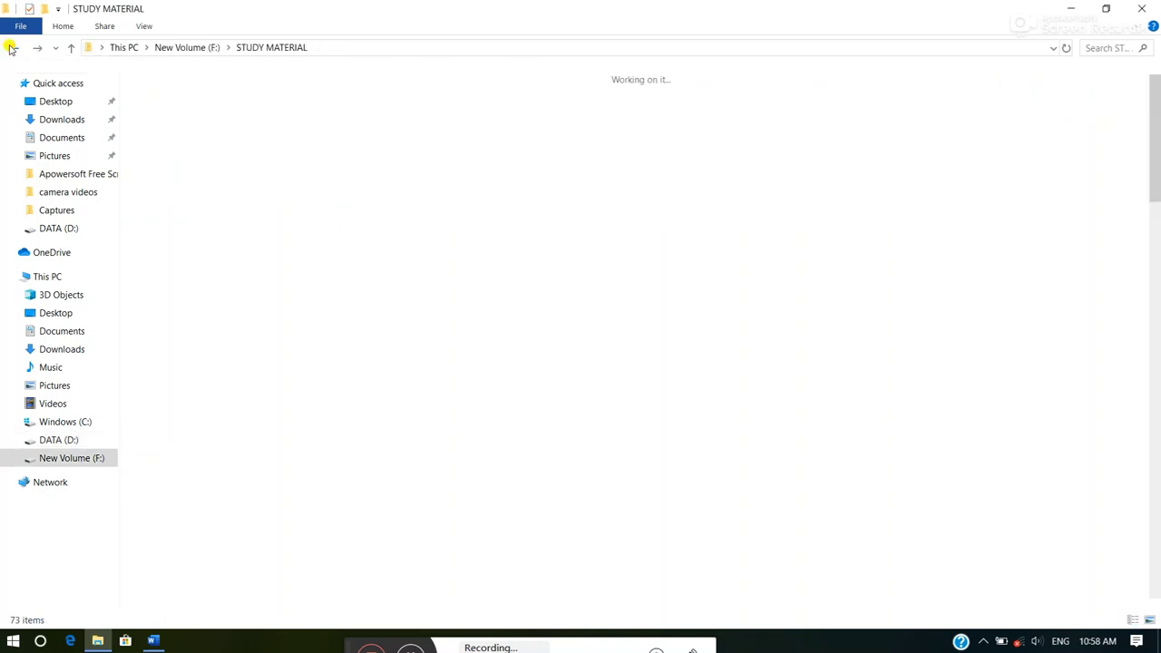
pyautogui.click(10, 47)
pyautogui.click(10, 47)
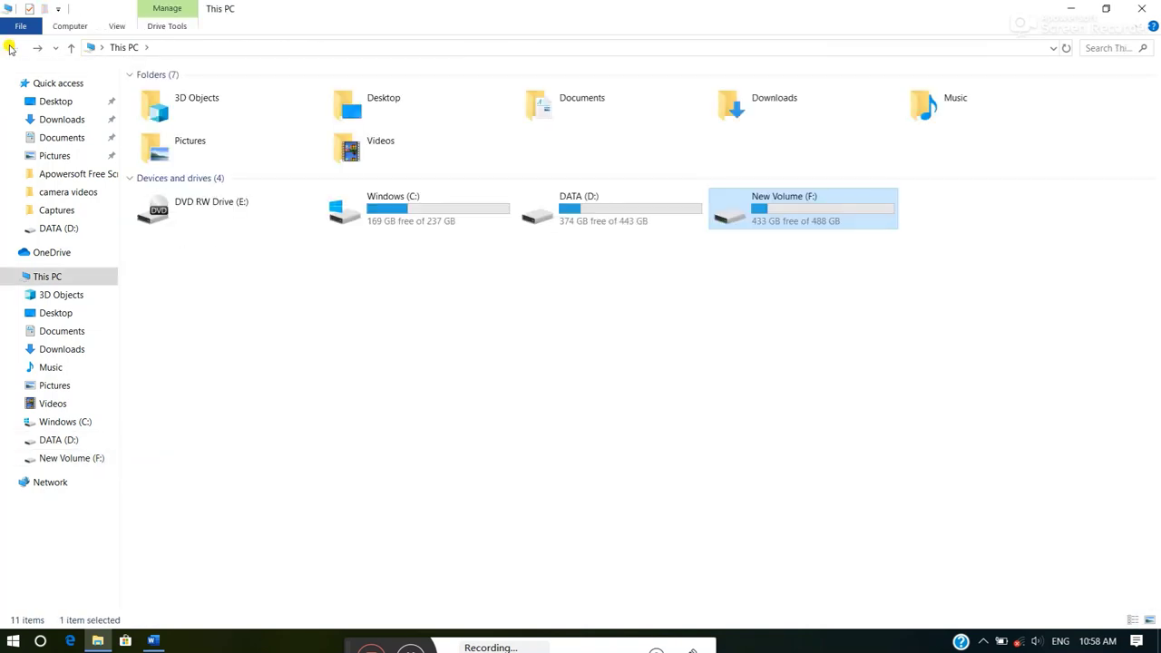
pyautogui.doubleClick(591, 215)
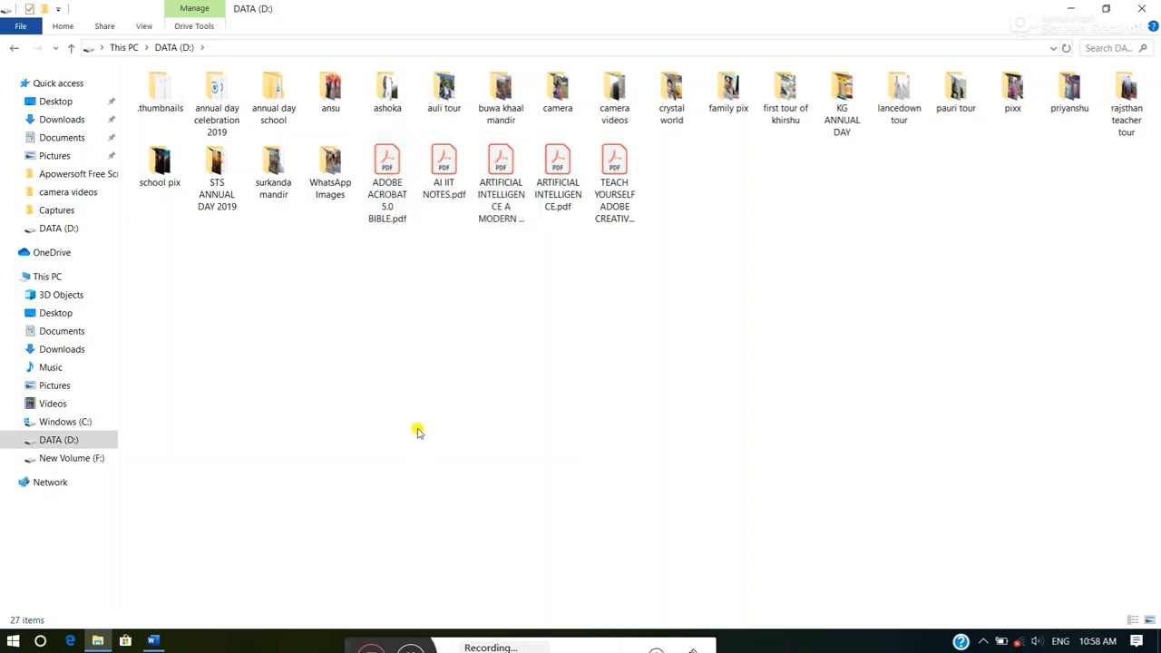
# Copy ADOBE ACROBAT 5.0 BIBLE.pdf to the clipboard via Home > Copy.
pyautogui.click(384, 168)
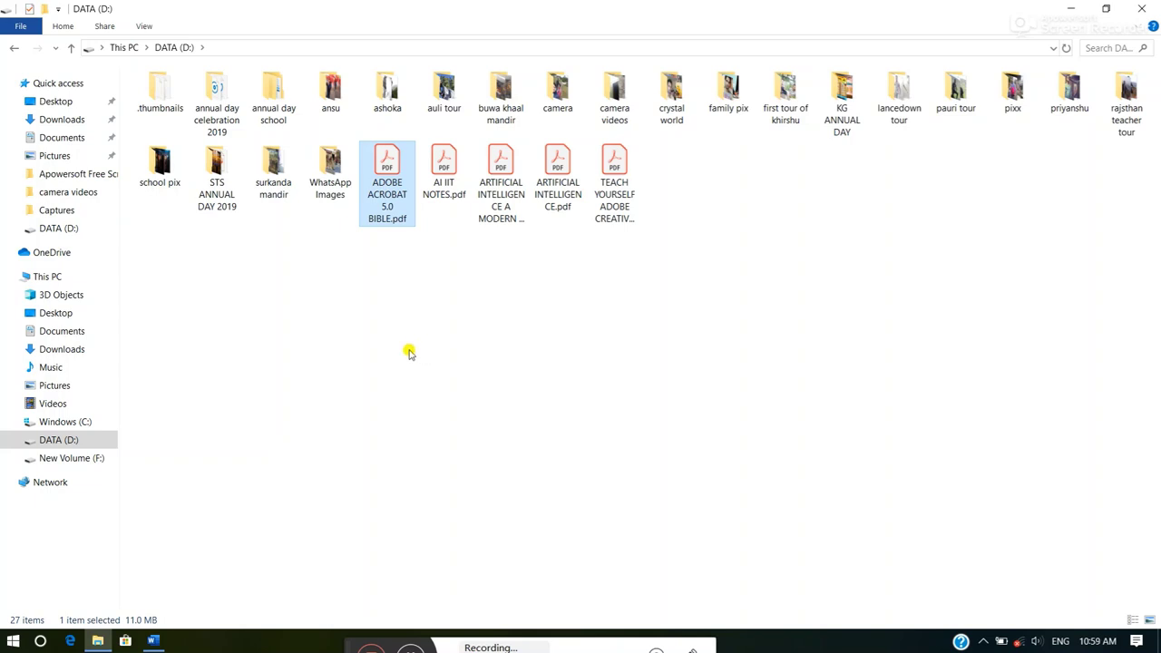
pyautogui.click(62, 27)
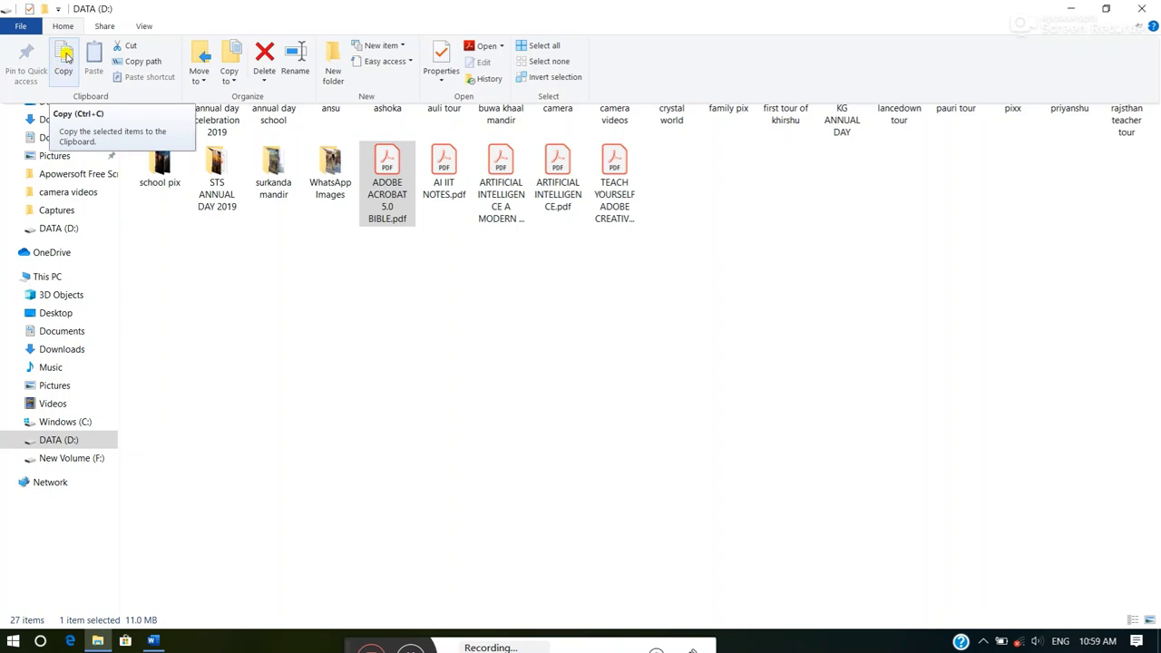
pyautogui.click(66, 57)
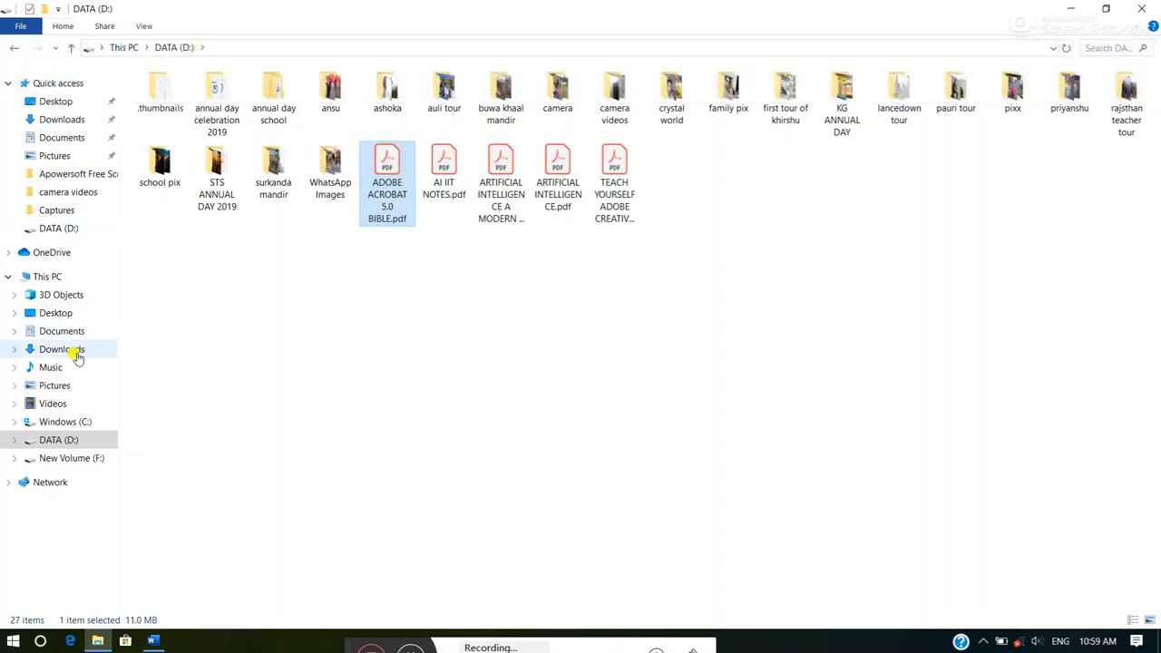
# Paste ADOBE ACROBAT 5.0 BIBLE.pdf into New Volume (F:), then reopen DATA (D:) to show the original.
pyautogui.click(70, 458)
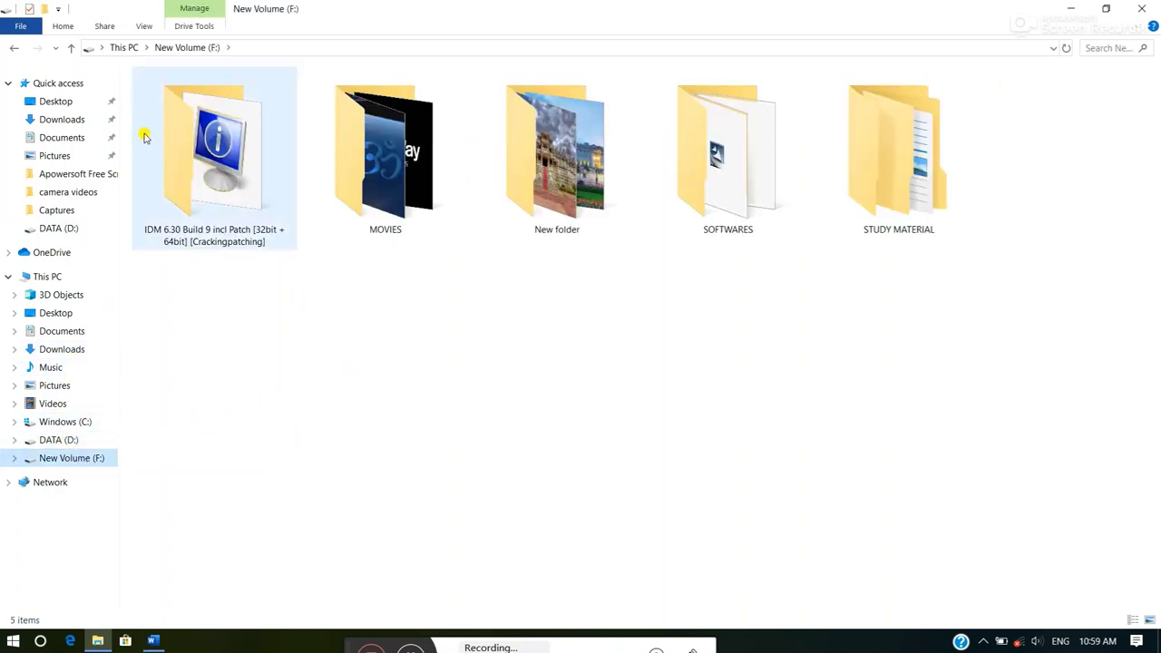
pyautogui.click(61, 27)
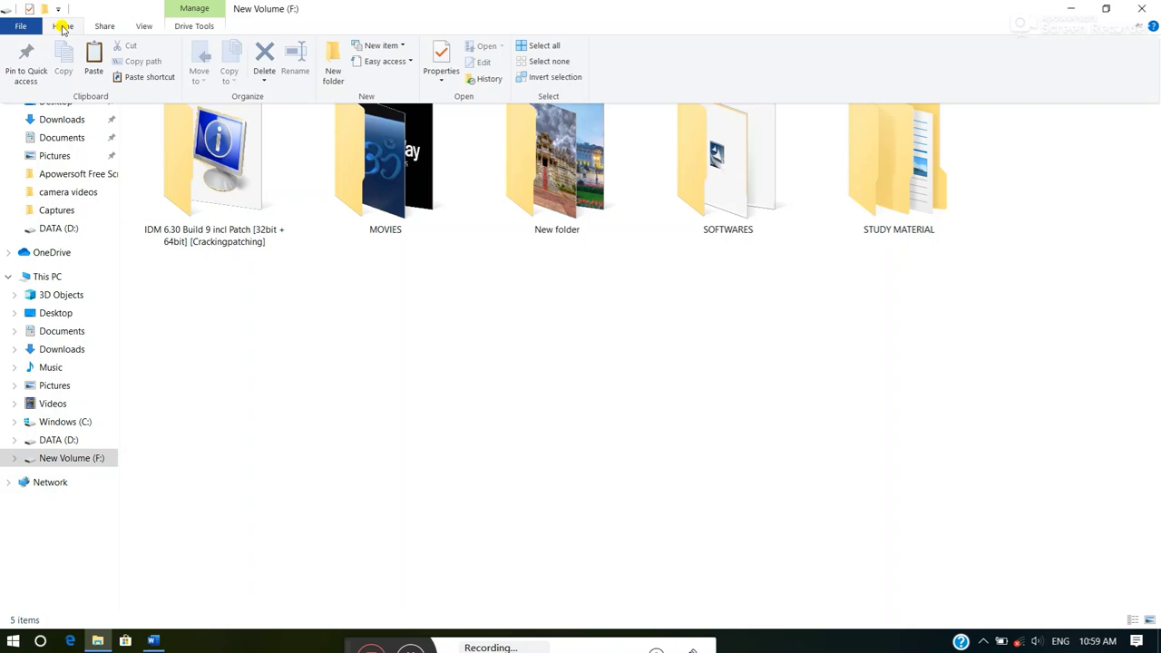
pyautogui.click(95, 61)
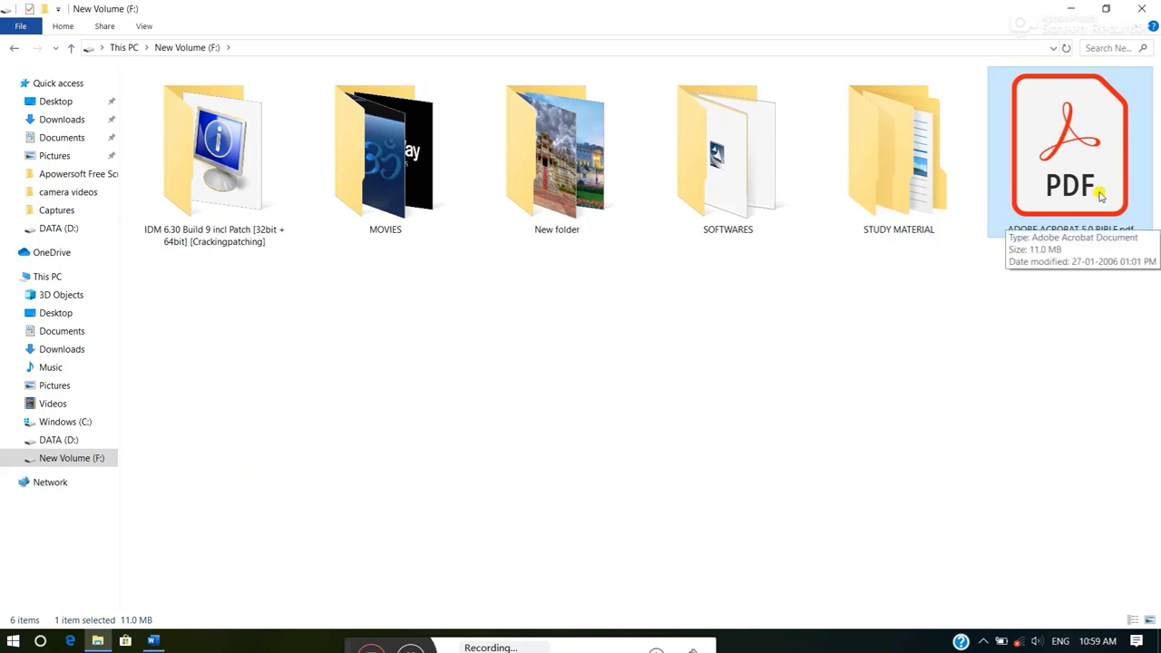
pyautogui.click(55, 441)
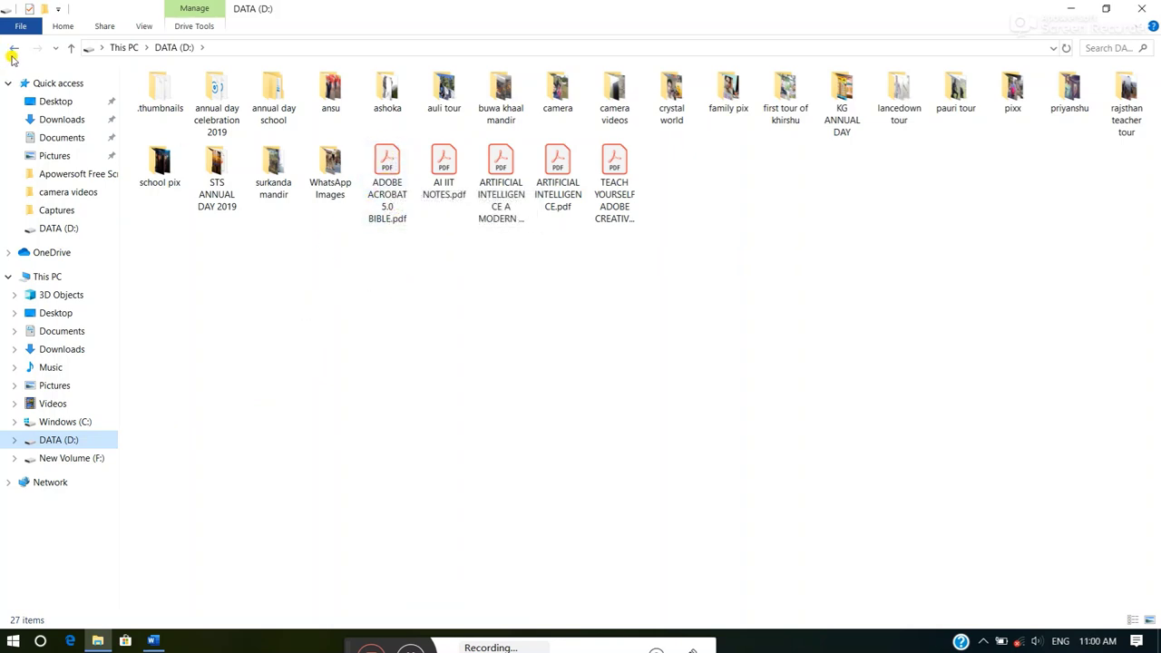
# Return to New Volume (F:) to show the copied ADOBE ACROBAT 5.0 BIBLE.pdf.
pyautogui.click(13, 52)
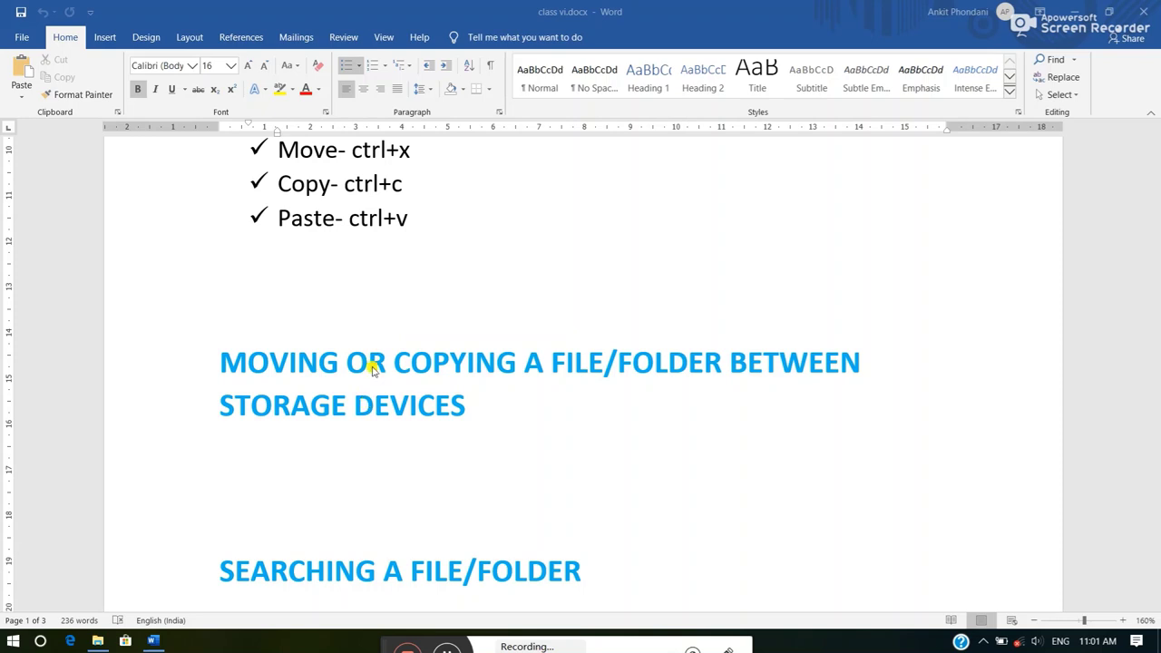
# Scroll the Word lesson to the wildcard notes naming '*' and '?'.
pyautogui.scroll(5, 436, 337)
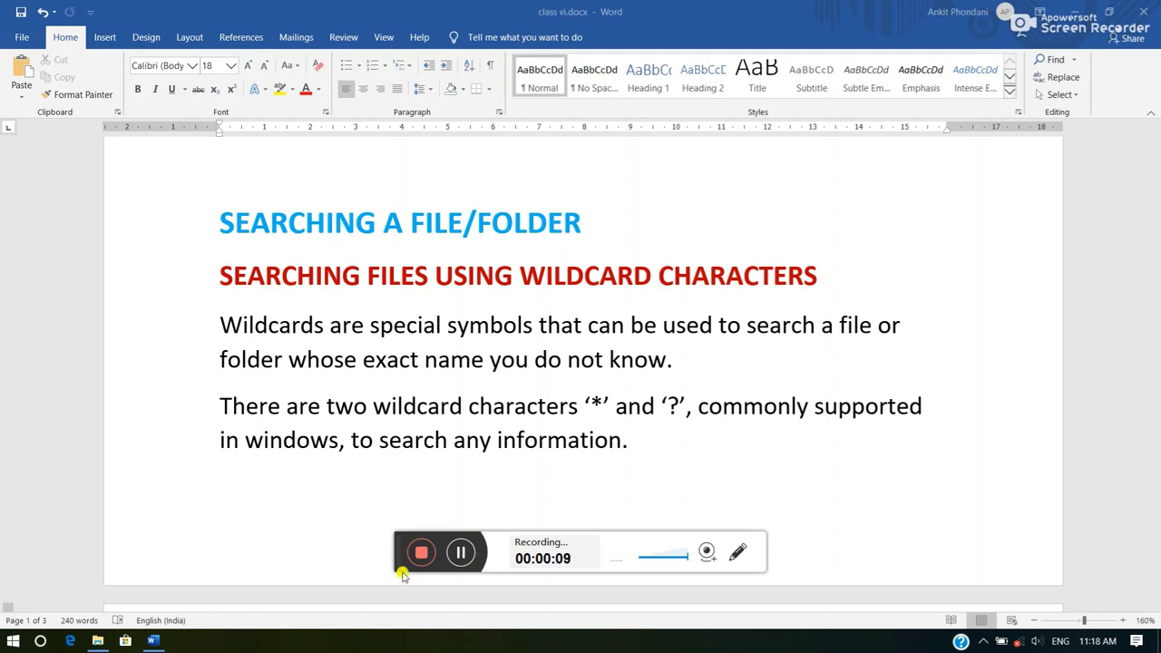
pyautogui.moveTo(397, 537); pyautogui.dragTo(377, 641)
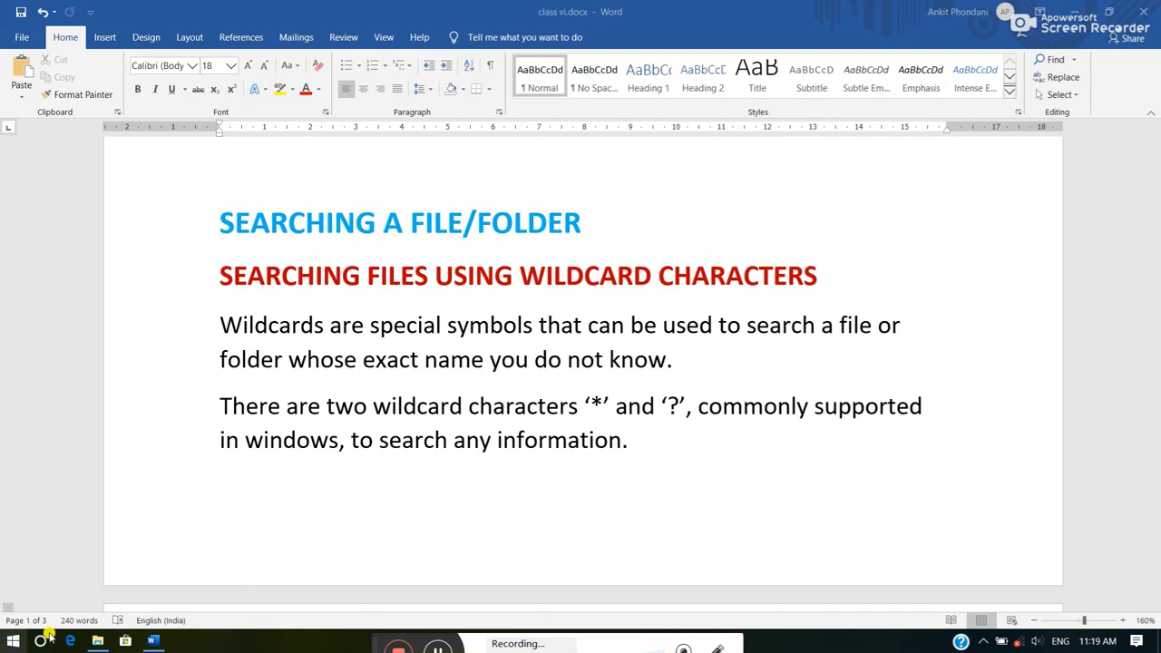
# Search This PC in File Explorer for 'linux', listing 69 matches.
pyautogui.click(100, 642)
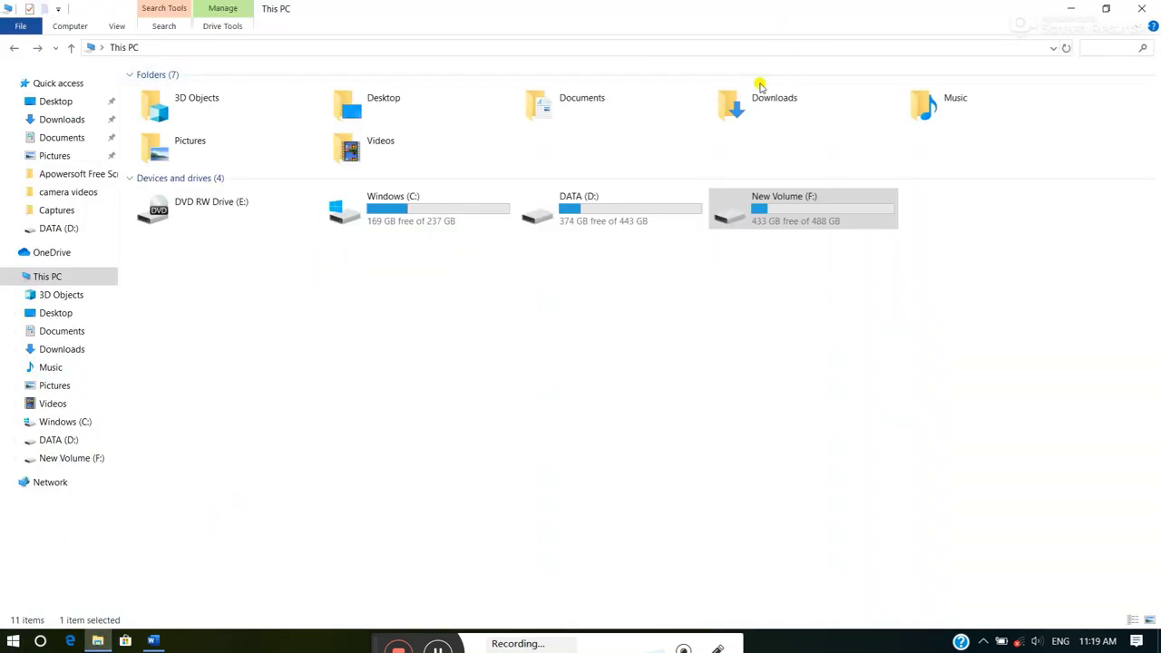
pyautogui.click(1094, 46)
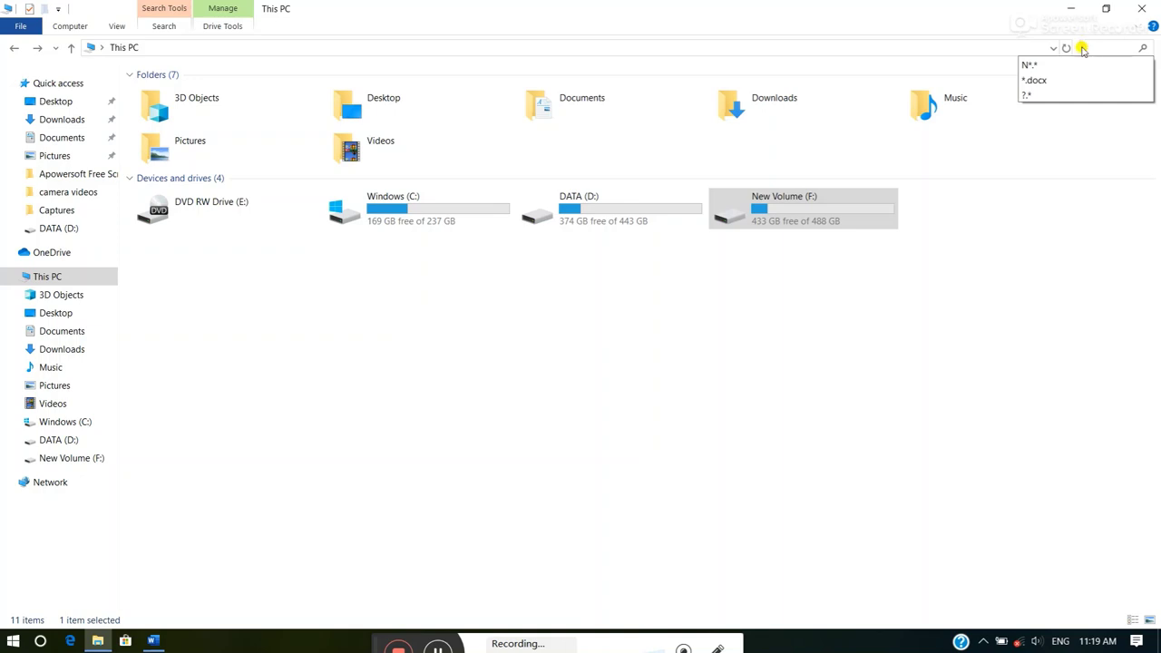
pyautogui.click(1085, 134)
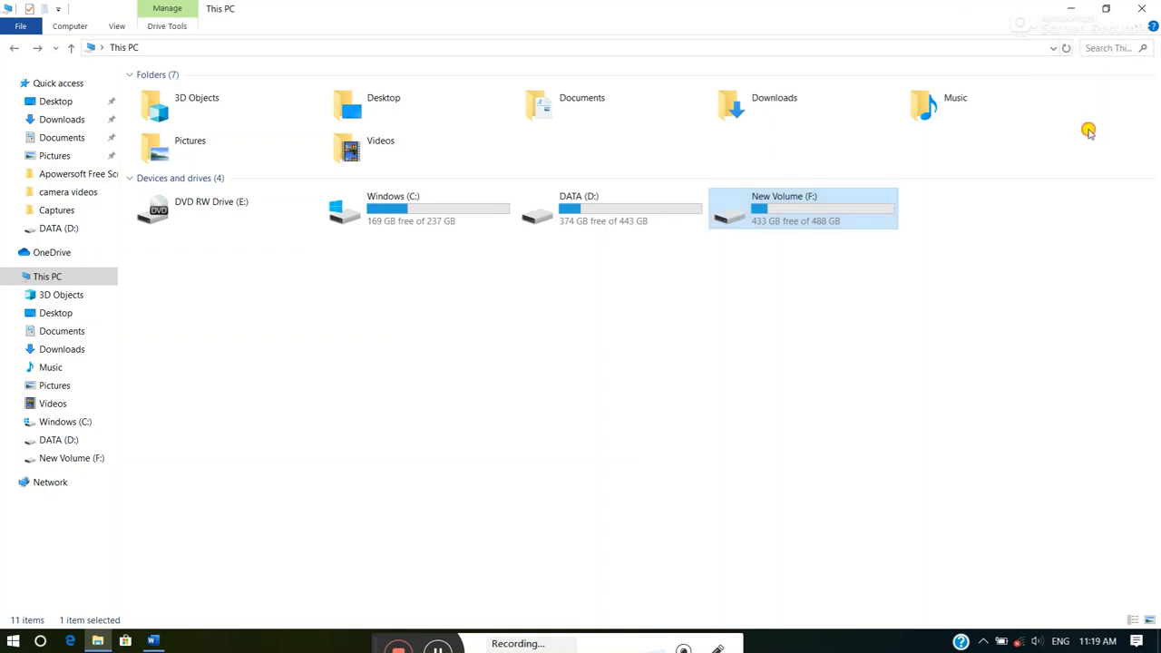
pyautogui.click(1099, 48)
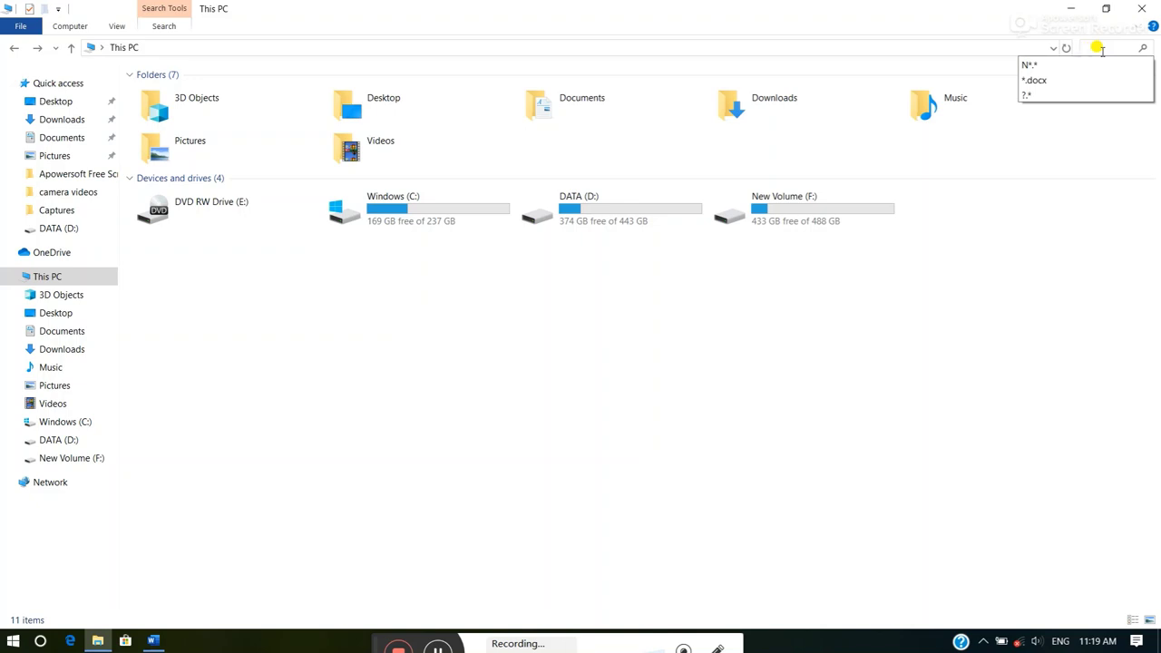
pyautogui.click(1100, 50)
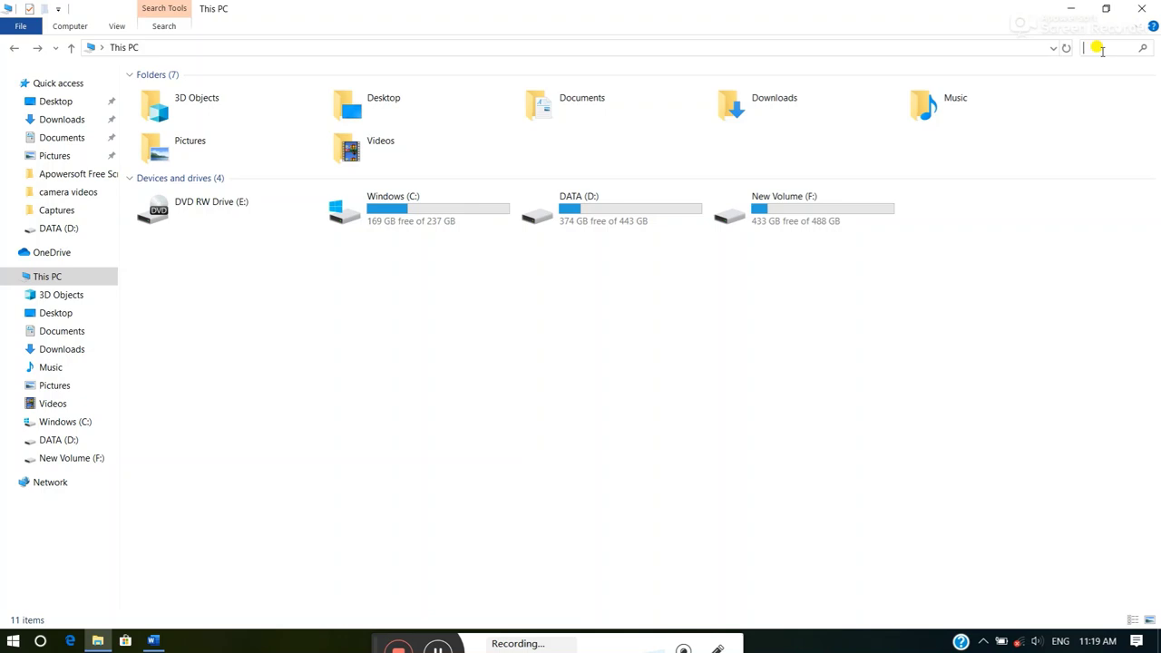
pyautogui.write('linu')
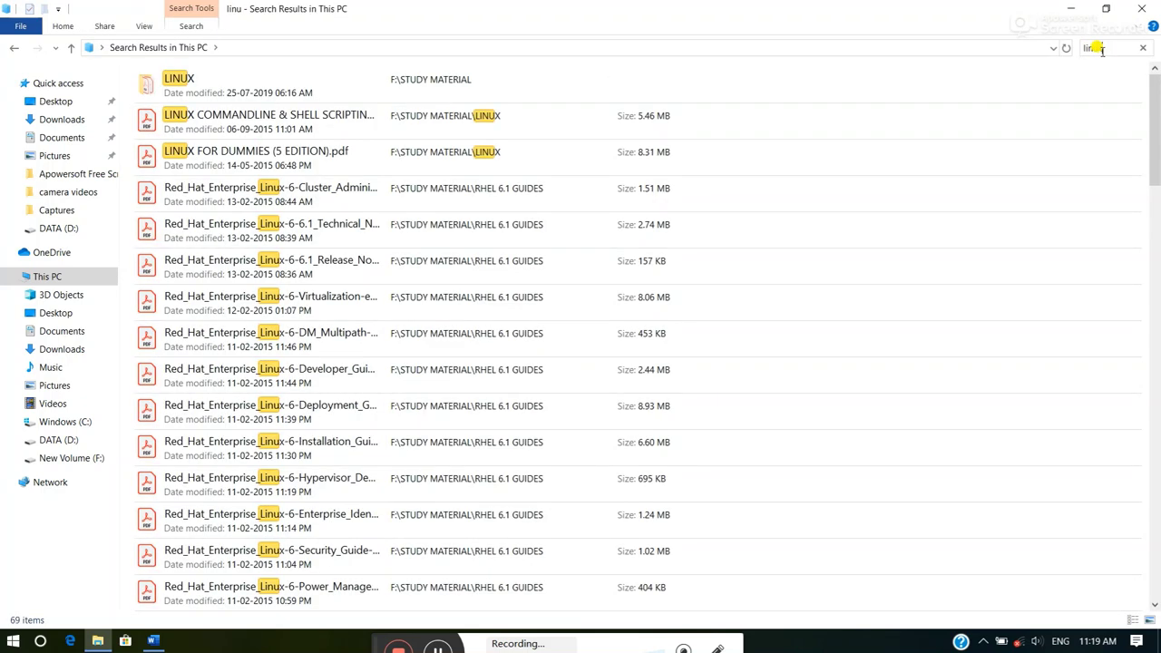
pyautogui.write('x')
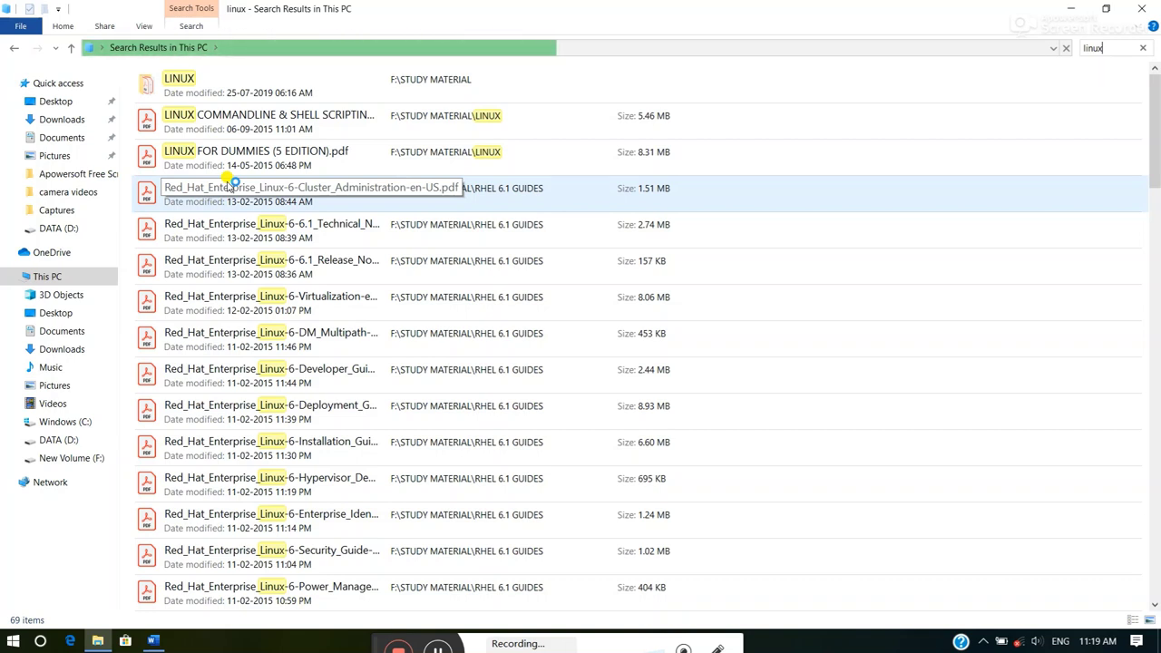
# Clear the 'linux' query so This PC's 11 folders and drives return.
pyautogui.click(1144, 48)
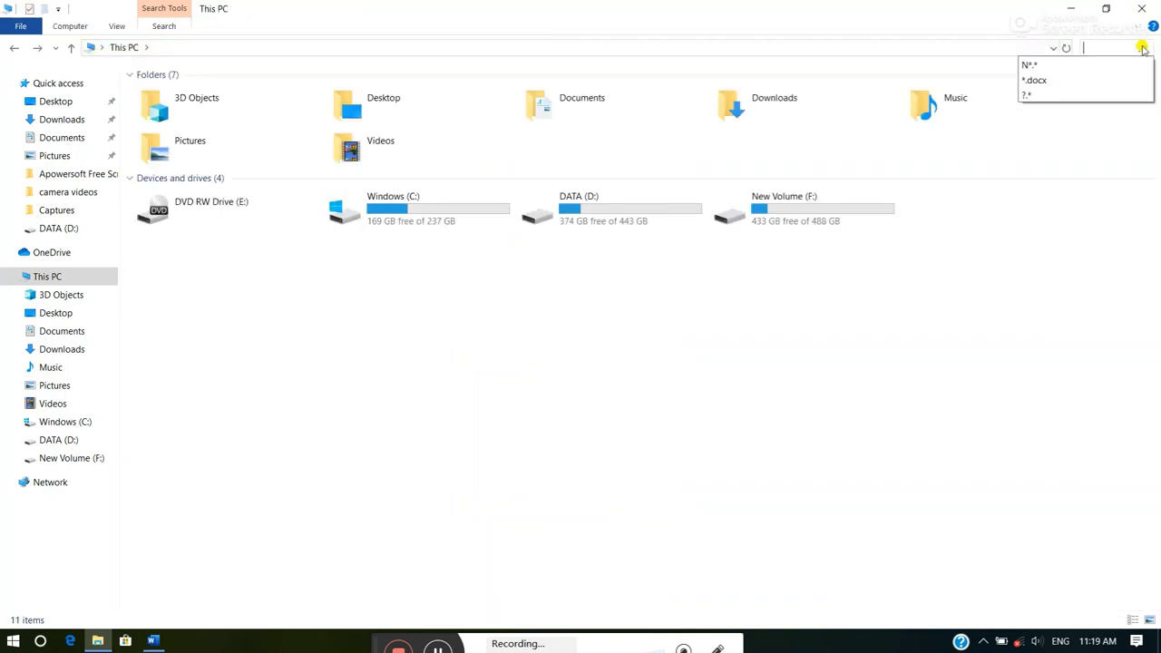
pyautogui.click(1143, 48)
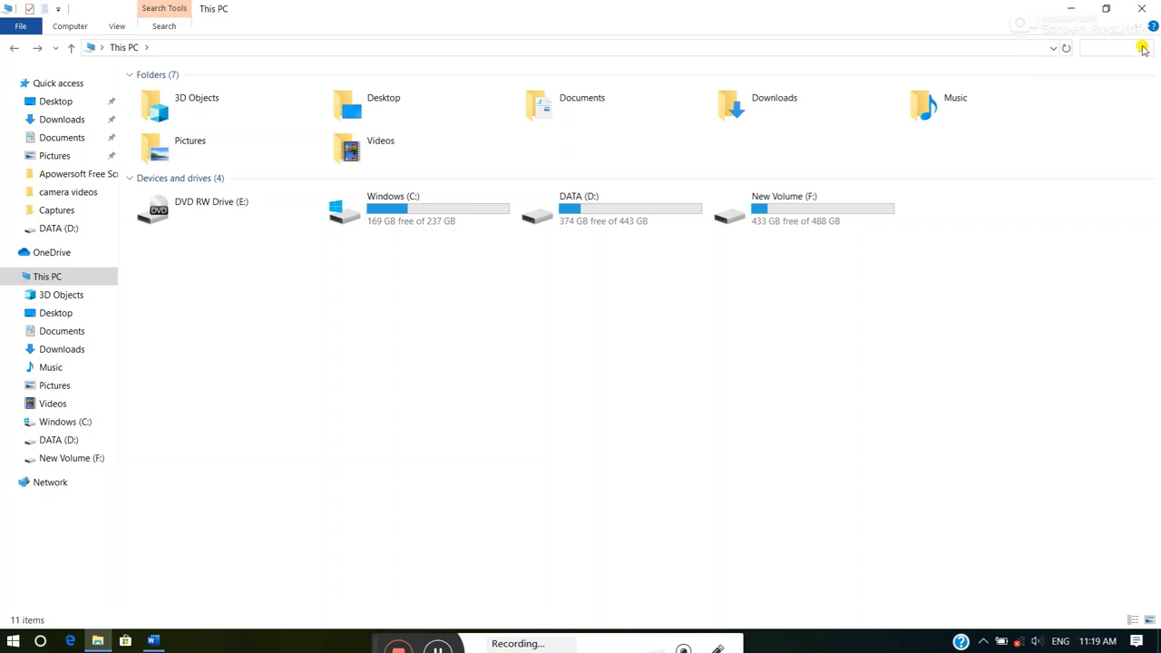
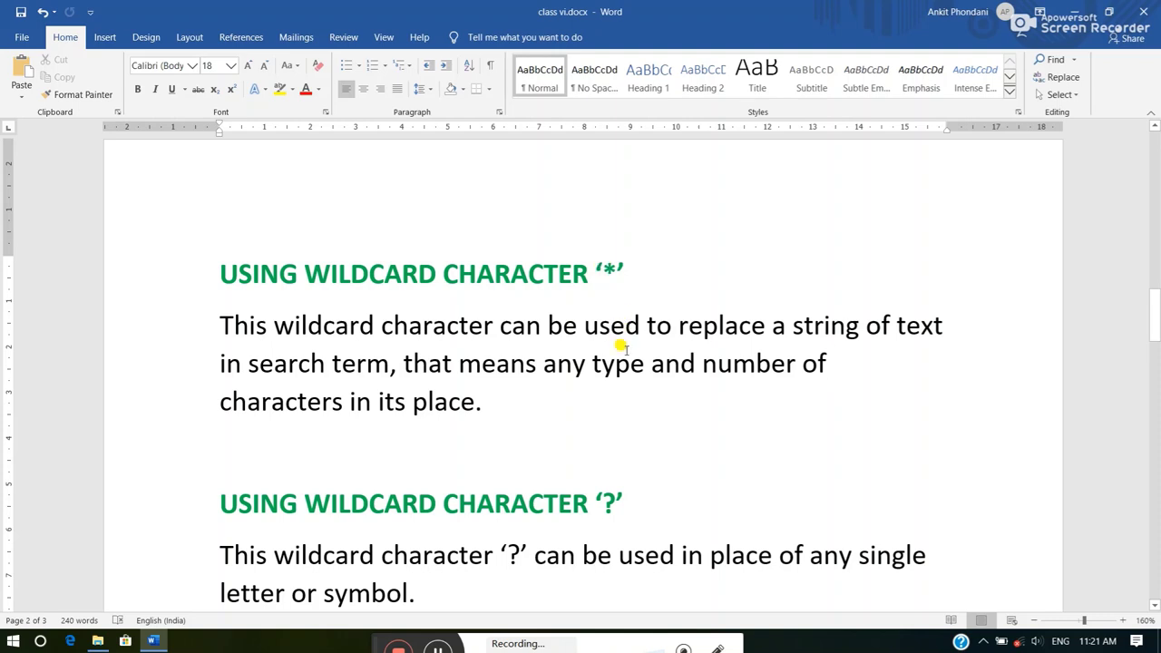
# Highlight the word 'single' in the ? wildcard note of class vi.docx.
pyautogui.scroll(-2, 624, 345)
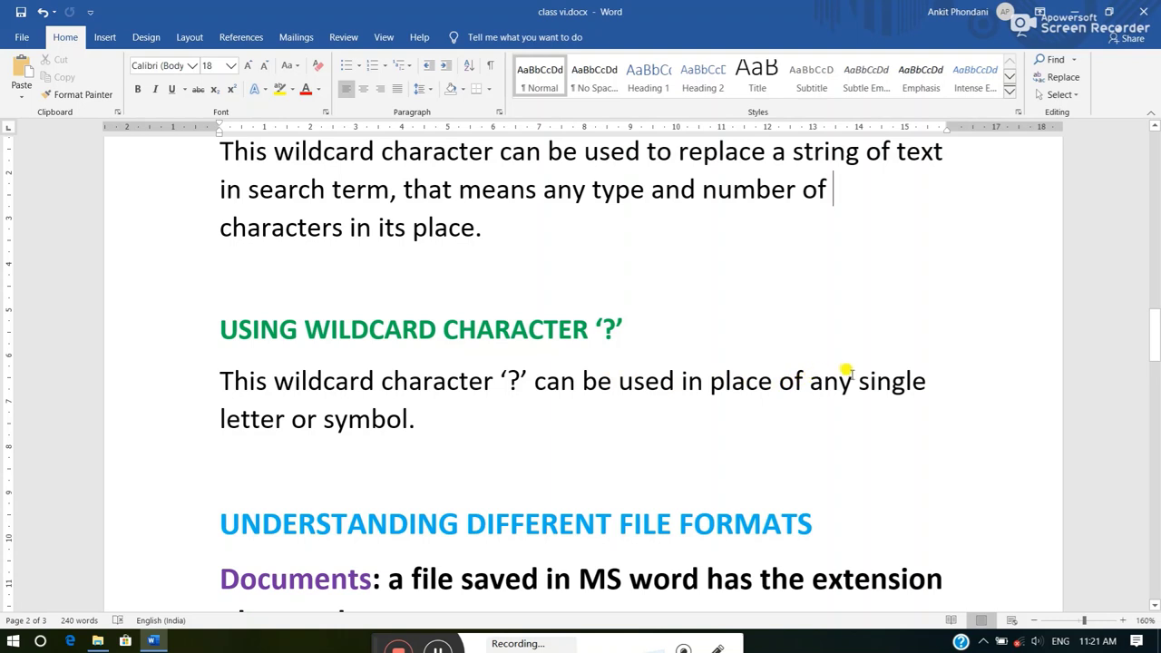
pyautogui.moveTo(856, 374); pyautogui.dragTo(856, 399)
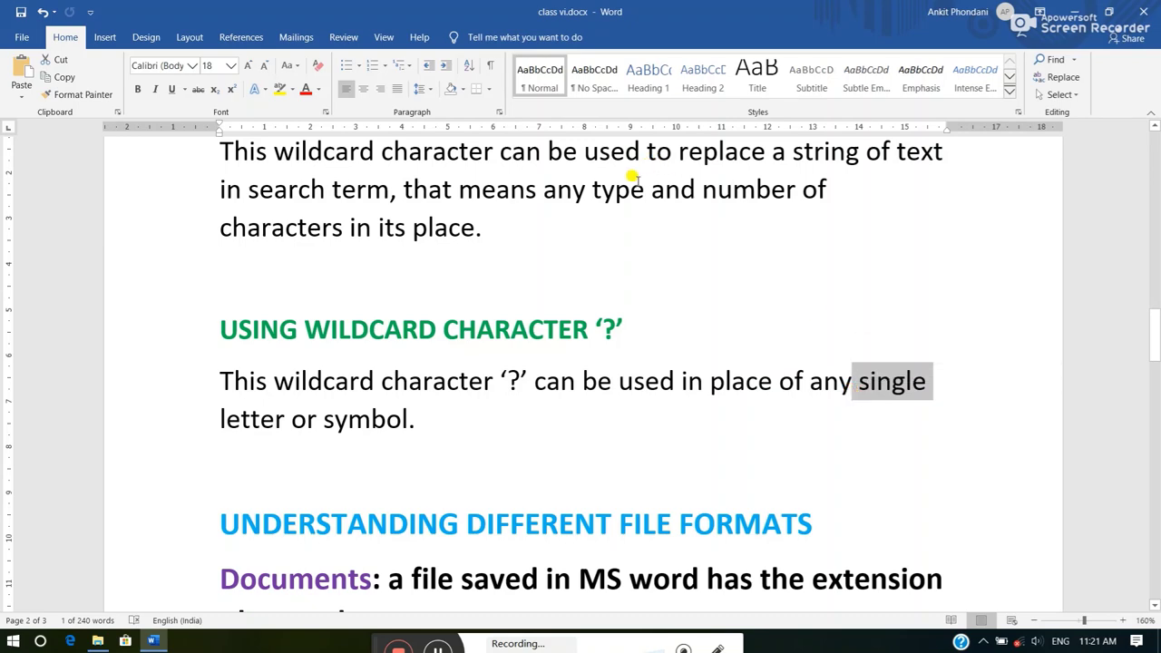
pyautogui.scroll(3, 629, 172)
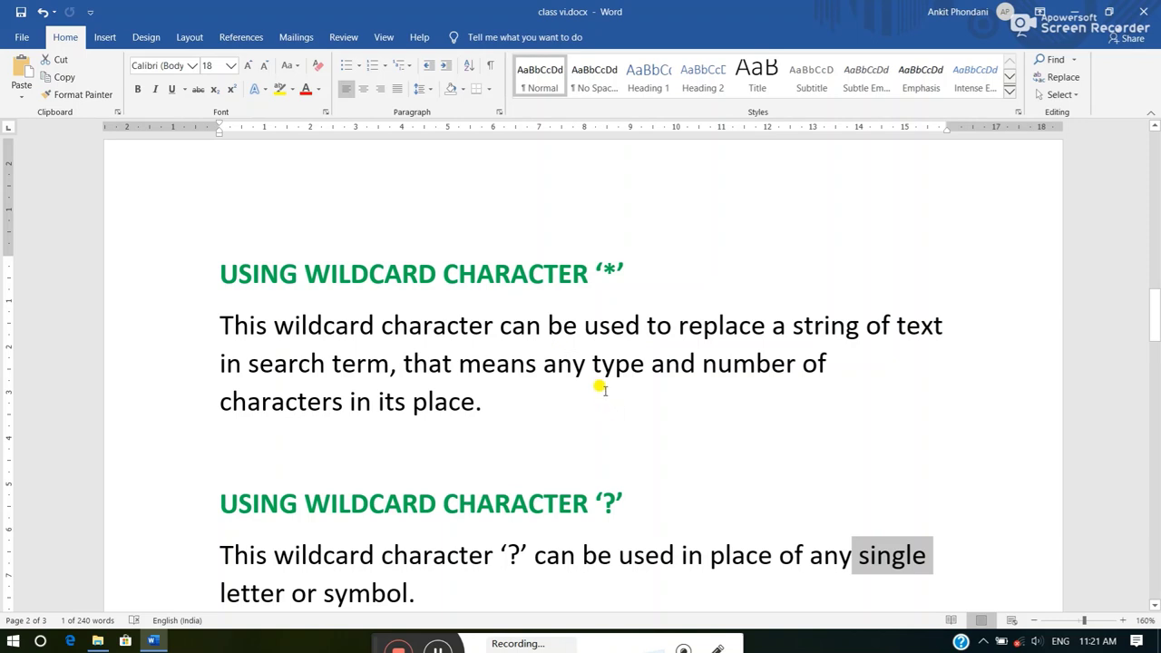
pyautogui.scroll(-2, 603, 385)
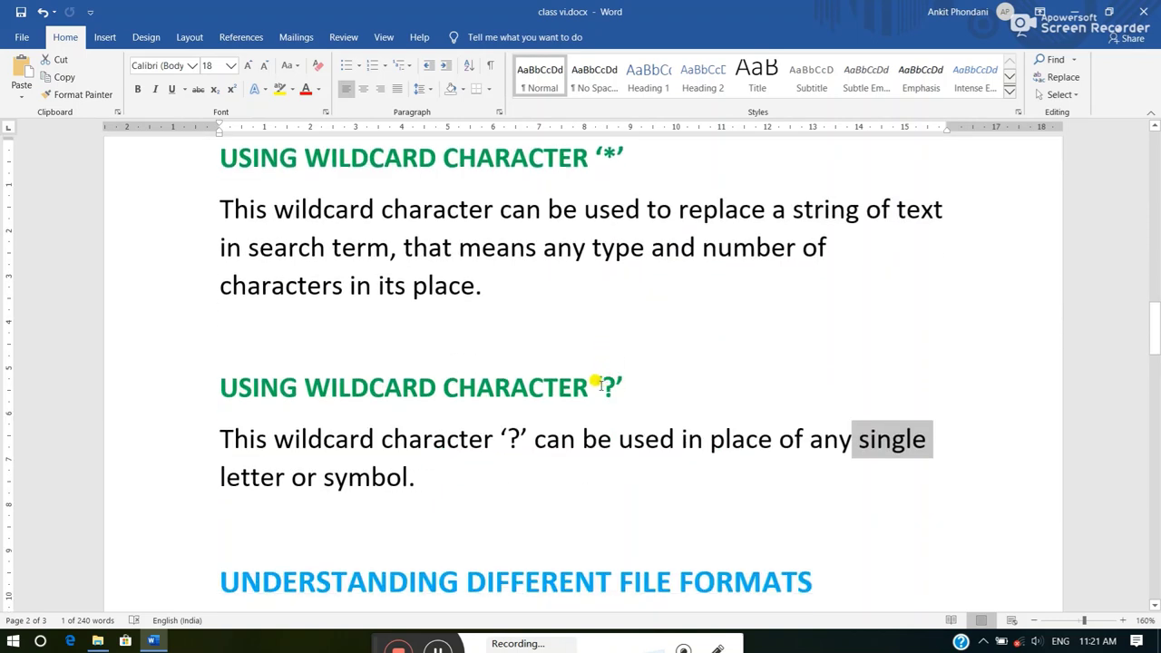
# Highlight the ? and 'single letter or symbol' in the note, then open File Explorer at This PC.
pyautogui.doubleClick(605, 385)
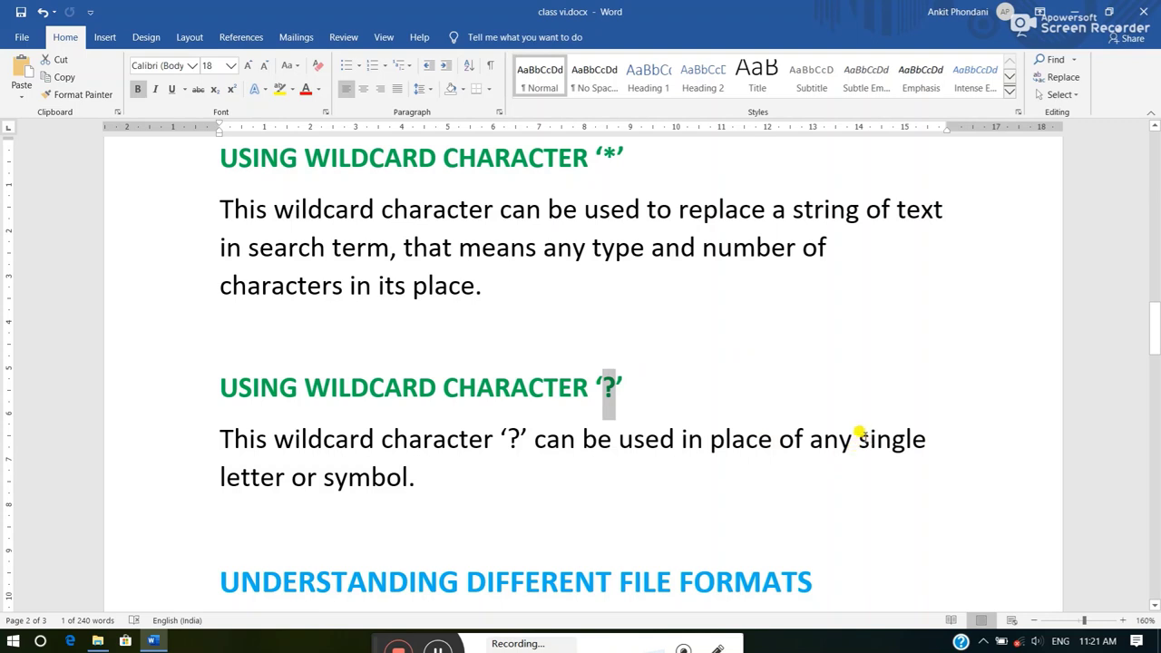
pyautogui.moveTo(858, 434); pyautogui.dragTo(956, 479)
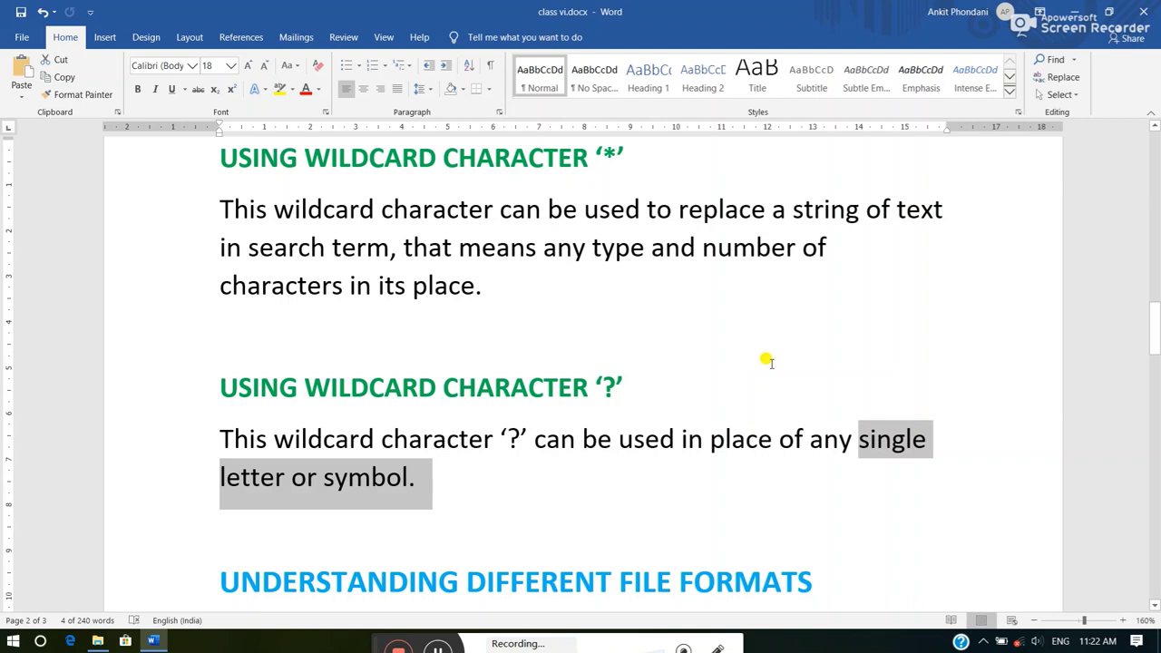
pyautogui.click(553, 501)
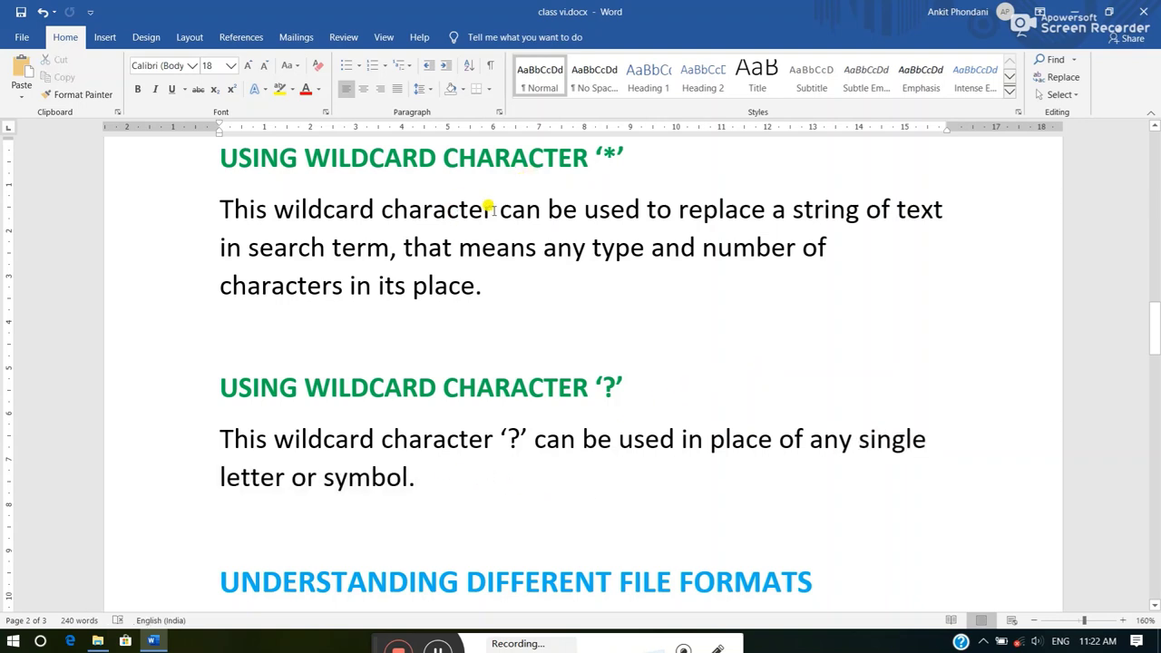
pyautogui.click(95, 641)
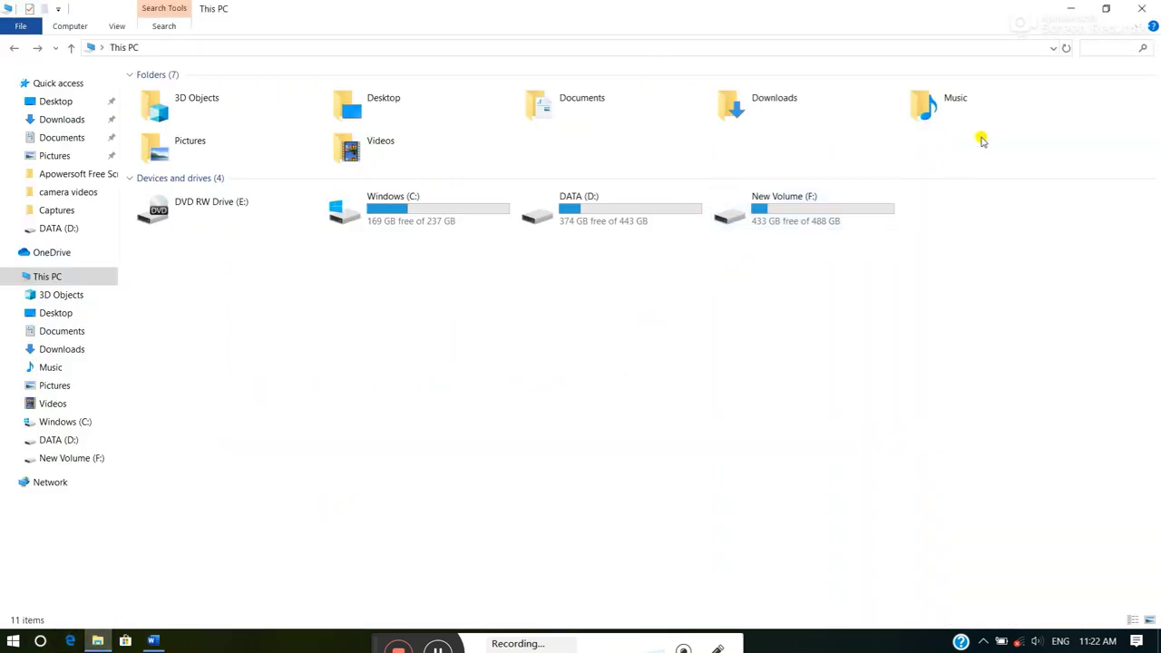
pyautogui.click(1090, 43)
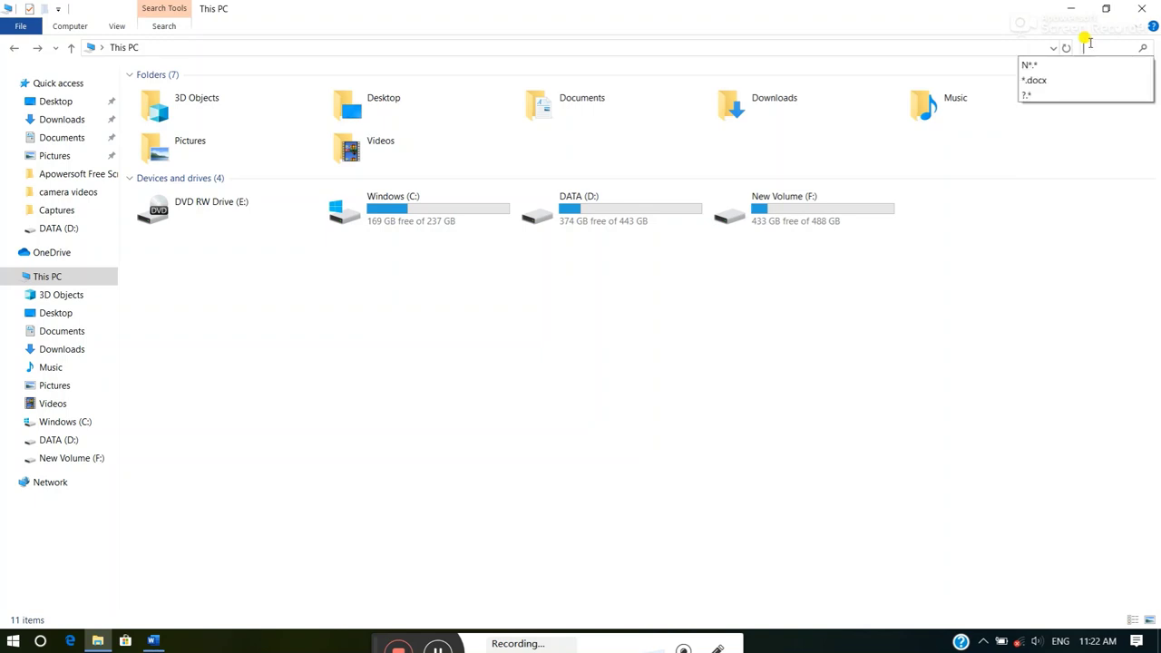
pyautogui.click(1089, 43)
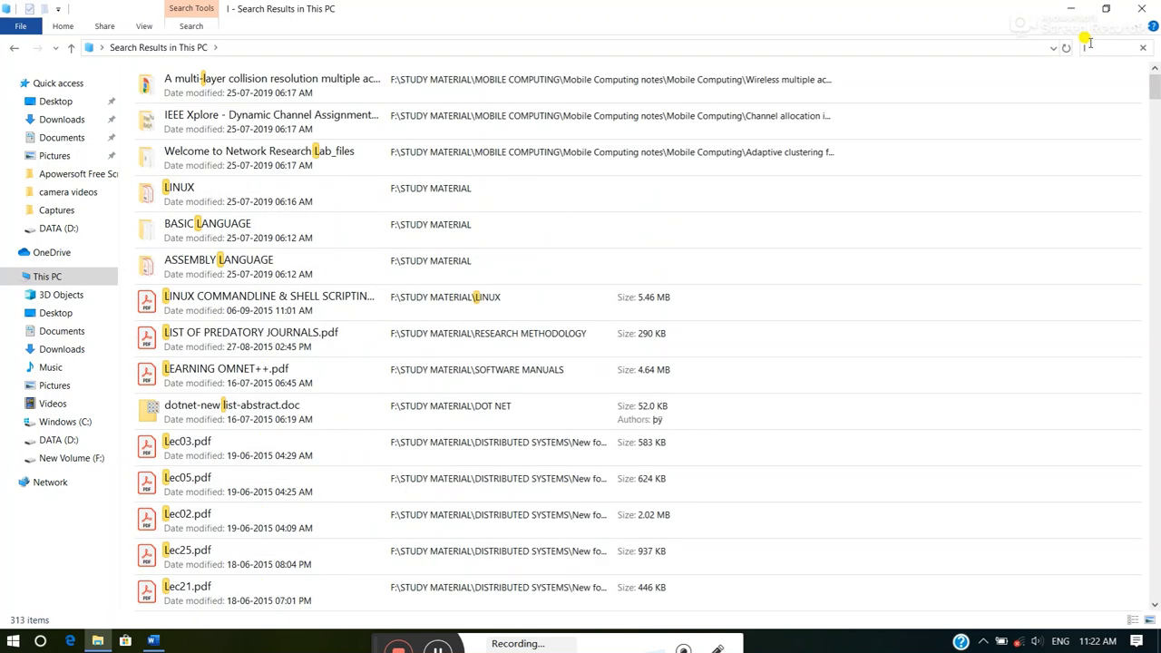
pyautogui.write('l*')
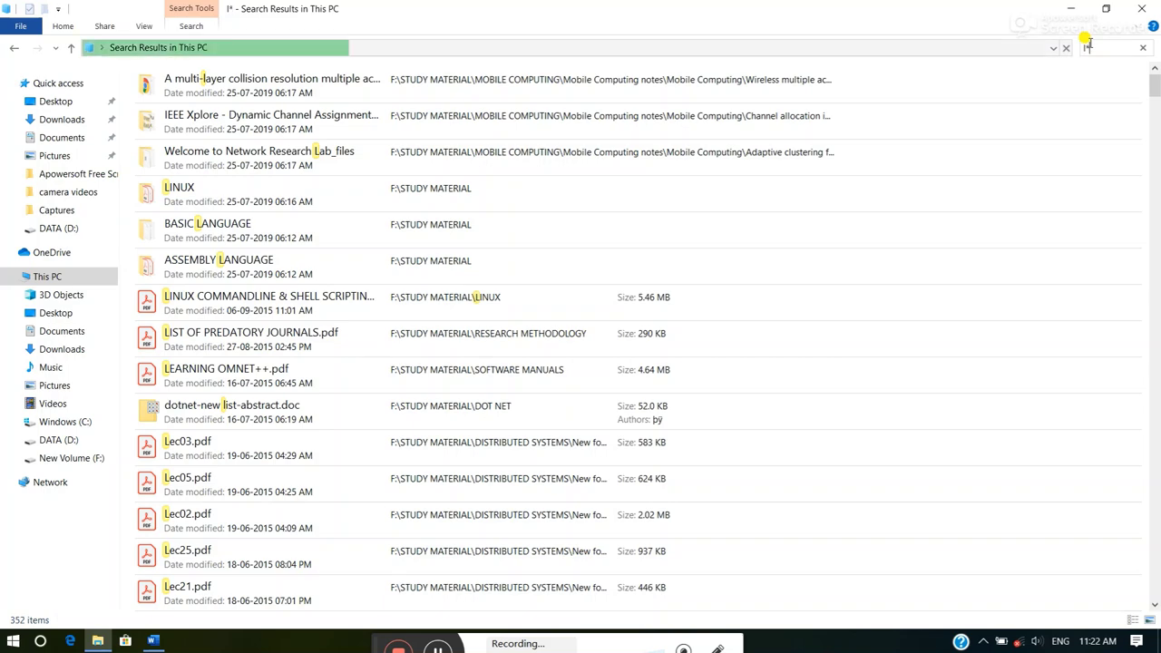
pyautogui.write('.*')
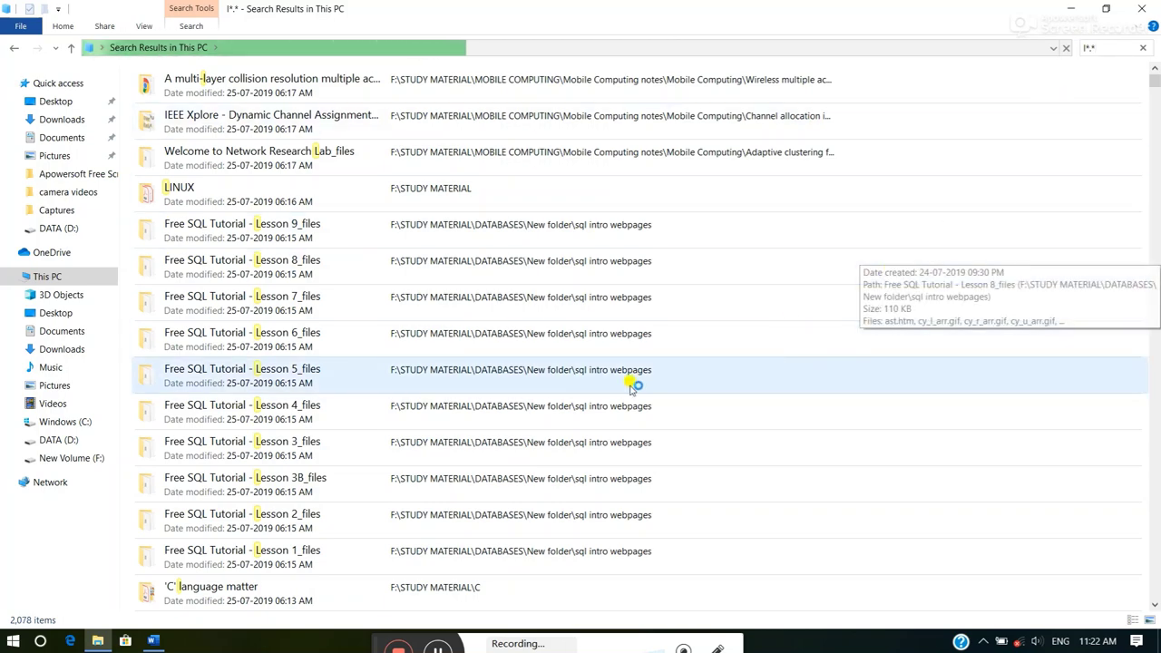
pyautogui.scroll(-10, 632, 387)
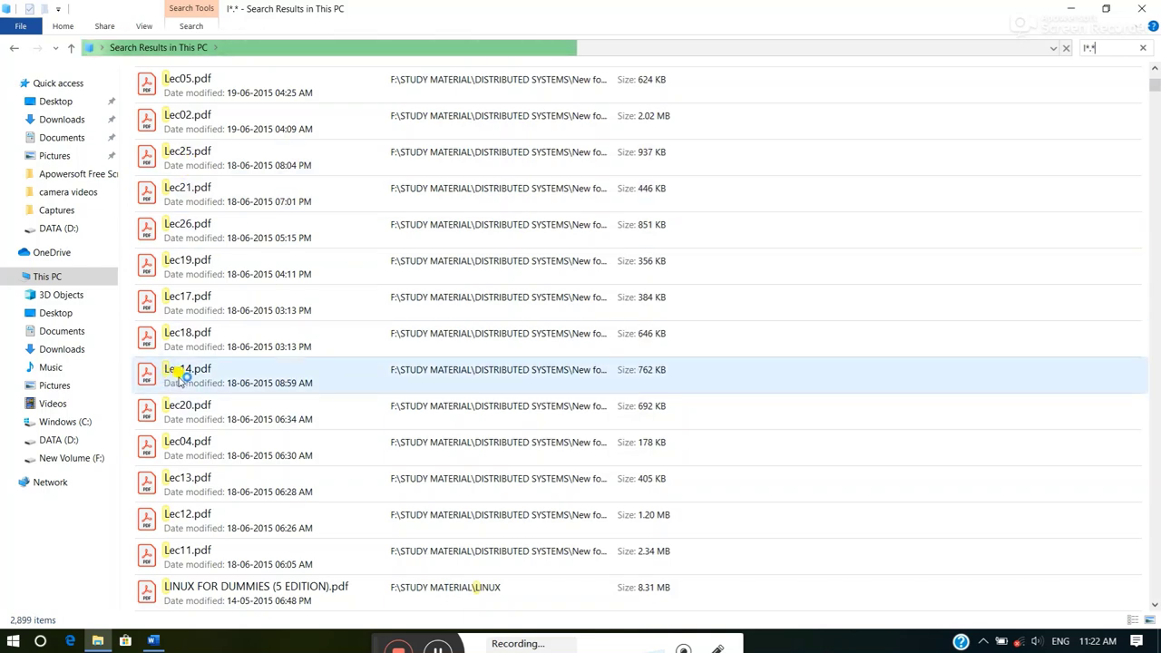
pyautogui.scroll(-7, 191, 374)
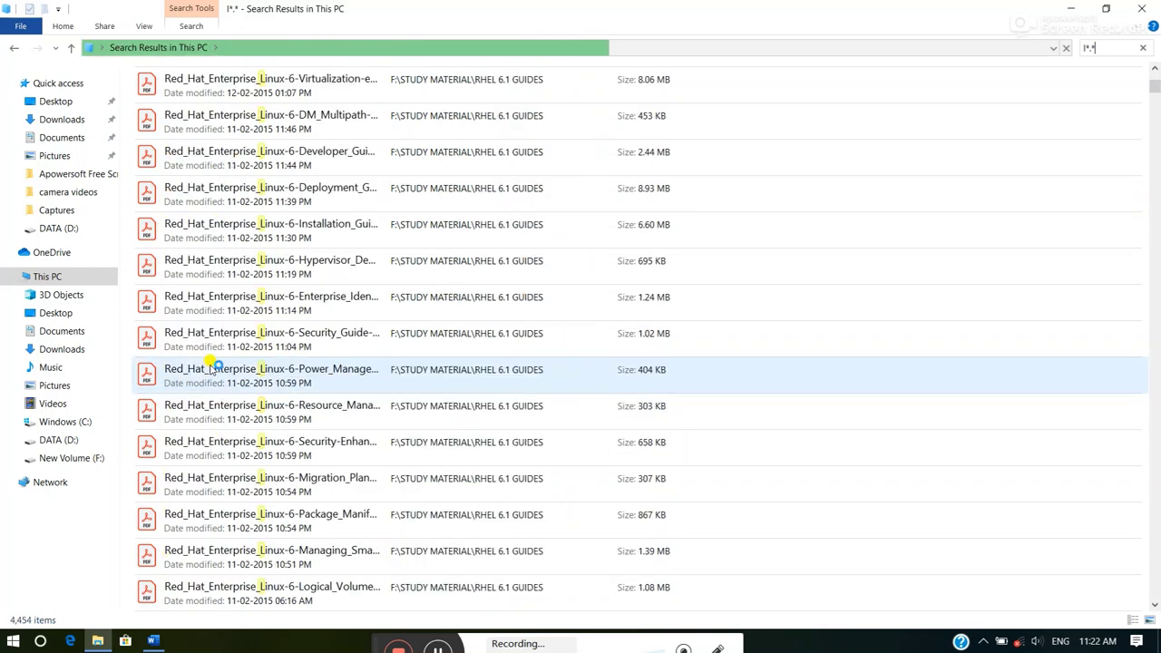
pyautogui.scroll(-15, 213, 368)
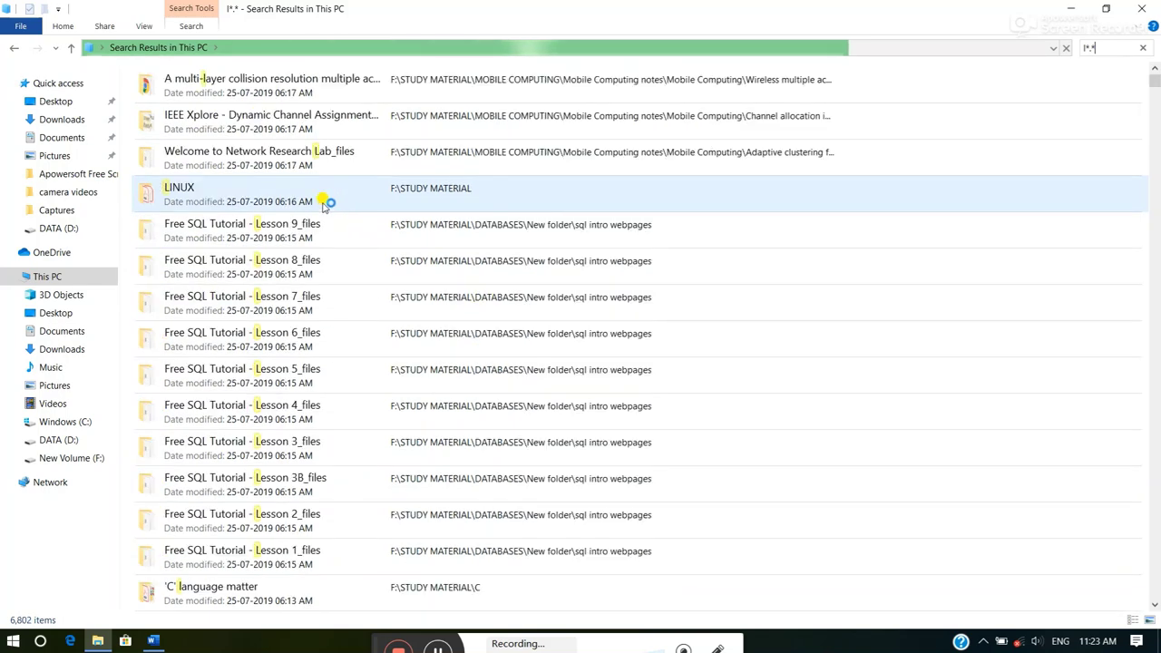
pyautogui.click(1144, 47)
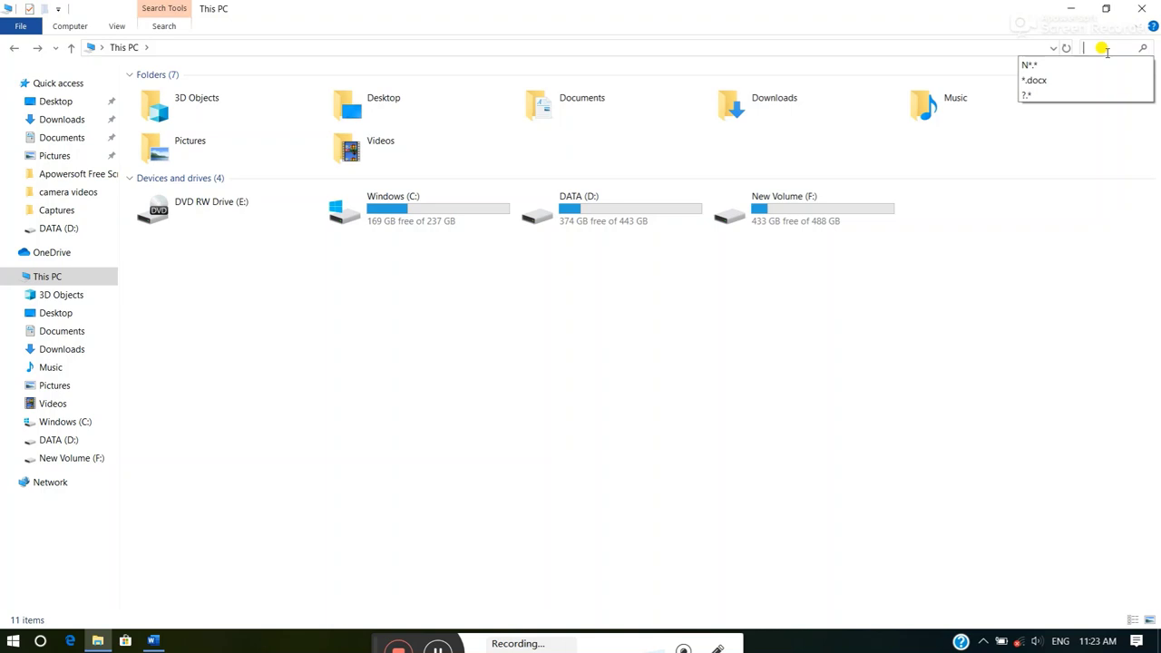
pyautogui.press('Escape')
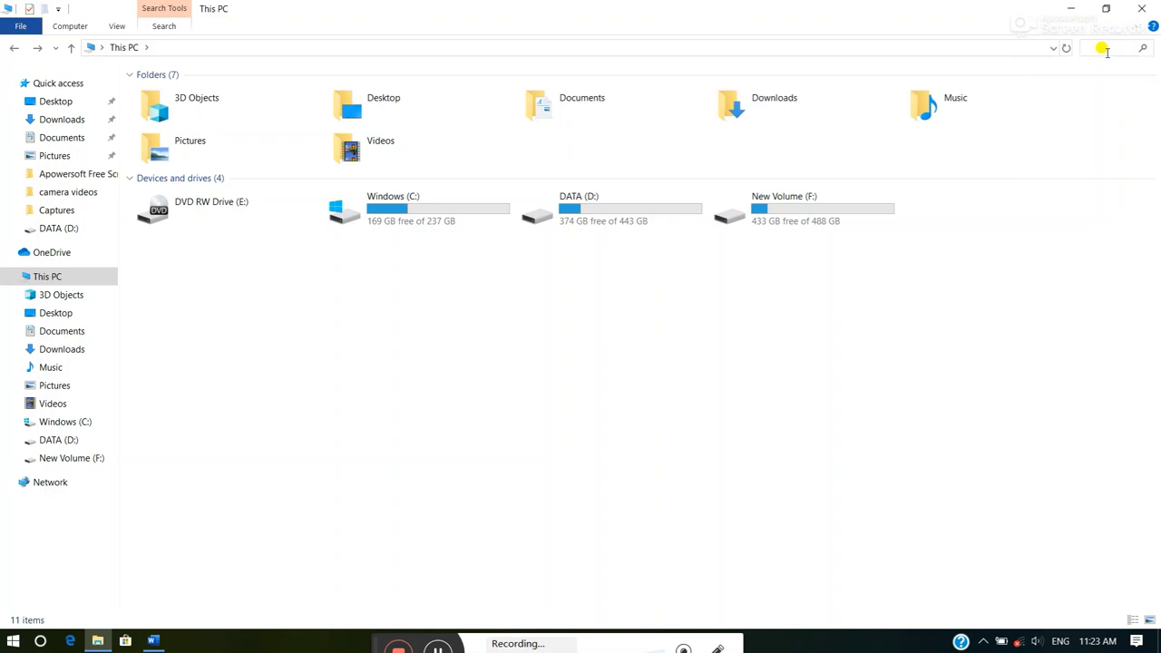
pyautogui.write('*.')
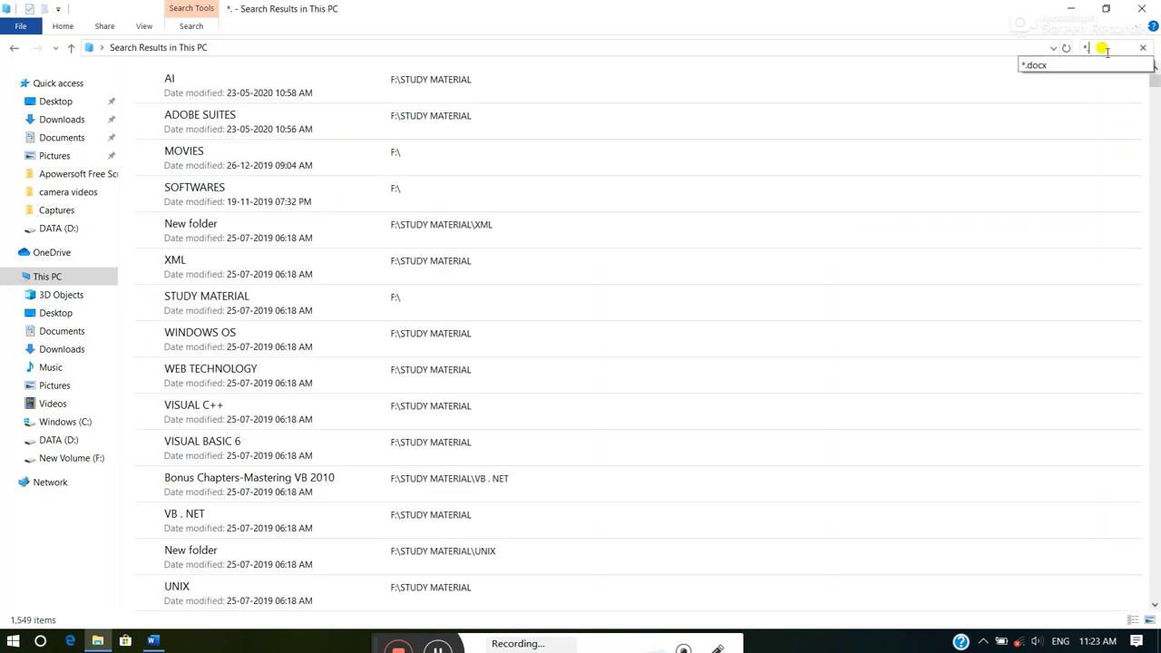
pyautogui.write('do')
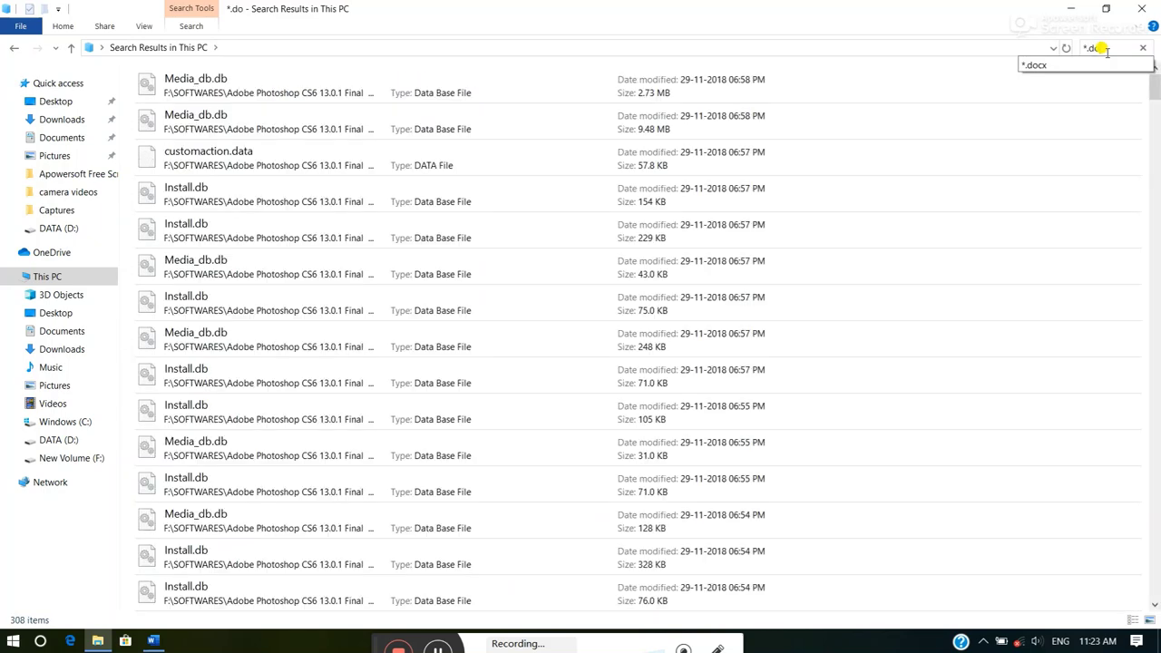
pyautogui.write('cx')
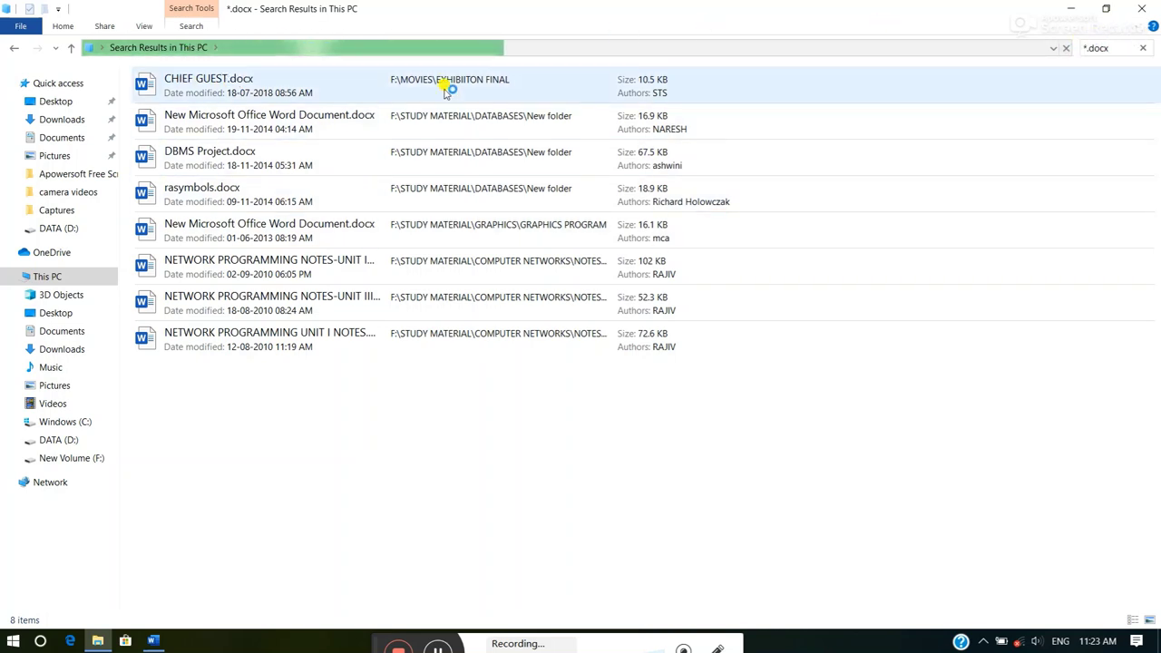
pyautogui.click(247, 129)
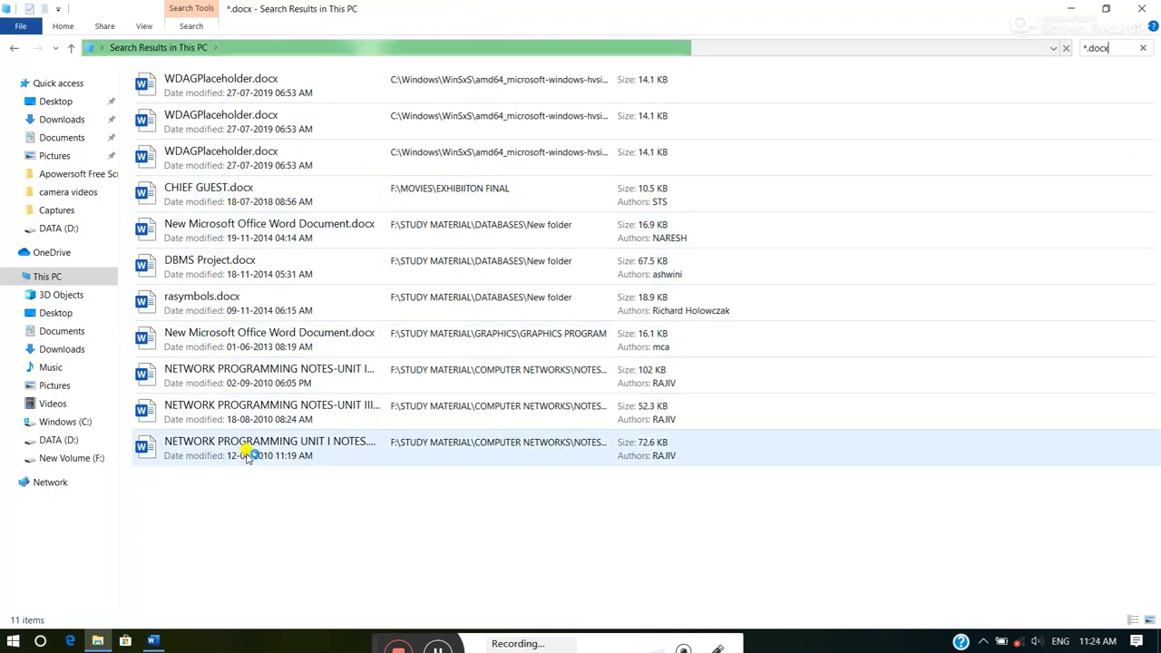
pyautogui.click(1143, 48)
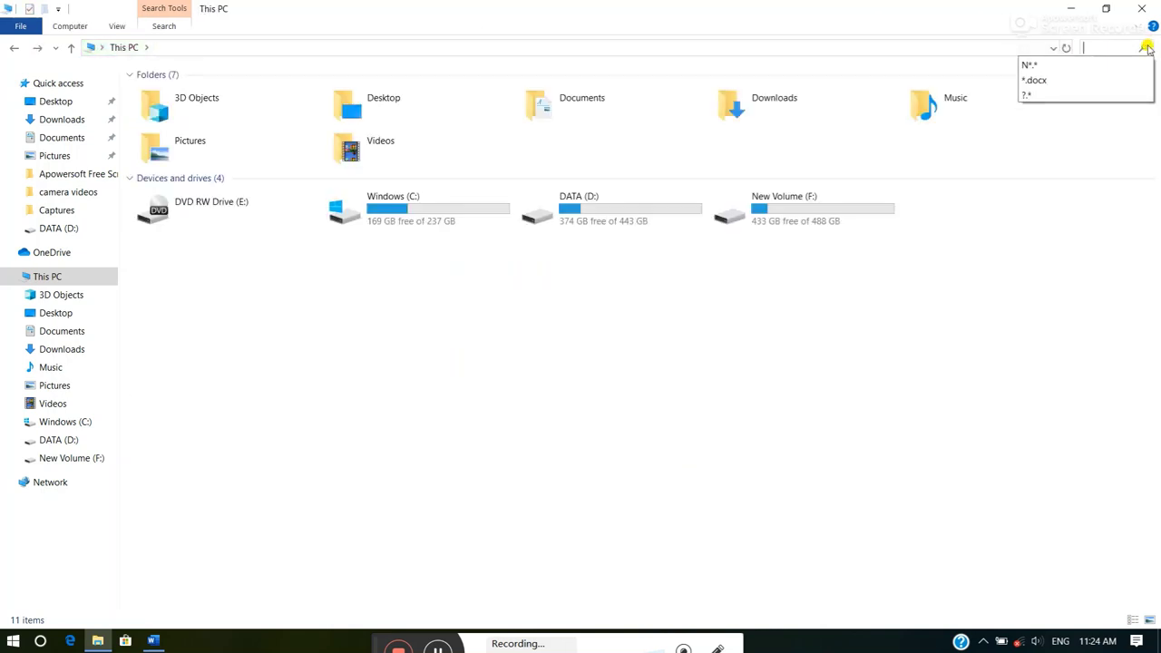
pyautogui.write('l')
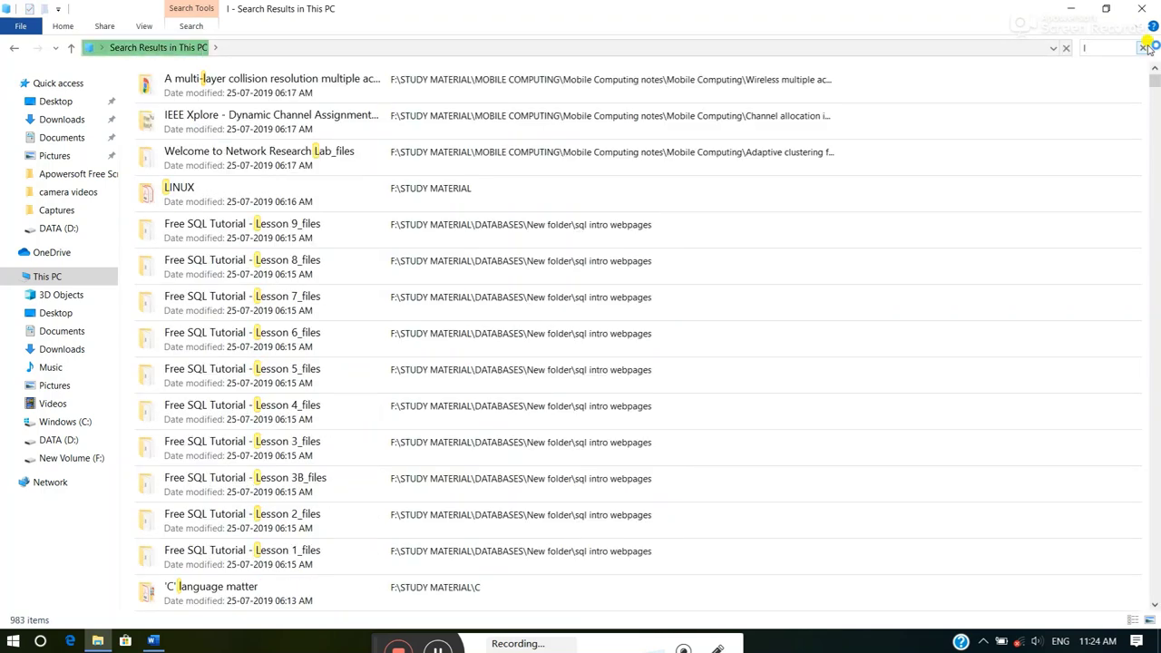
pyautogui.write('*.')
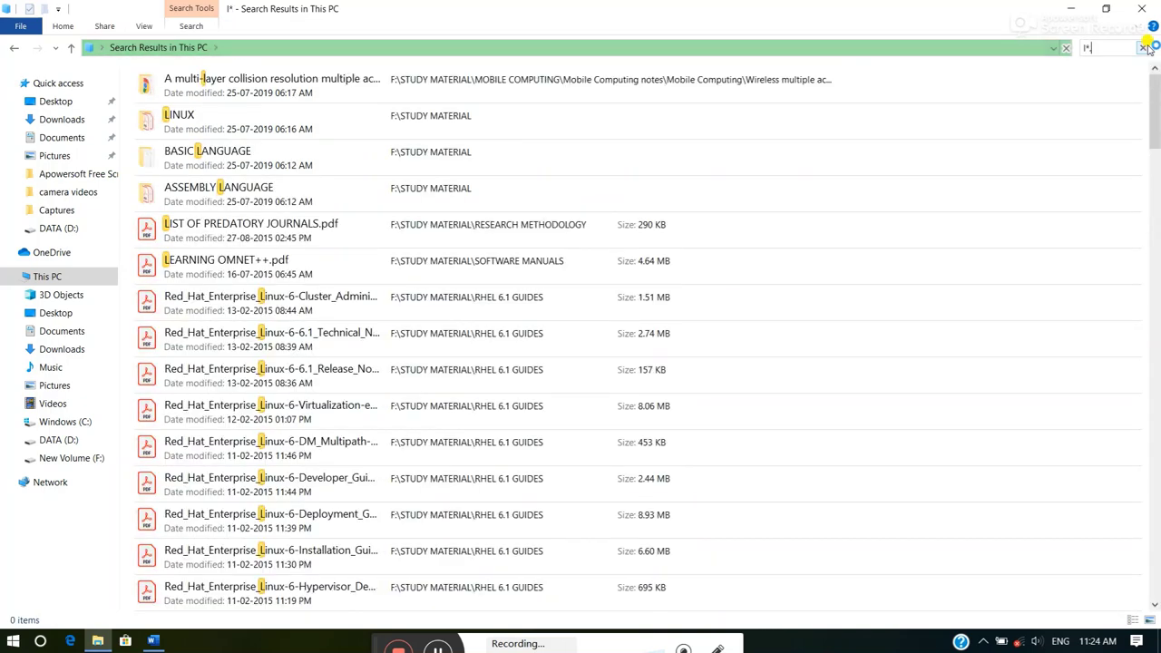
pyautogui.write('do')
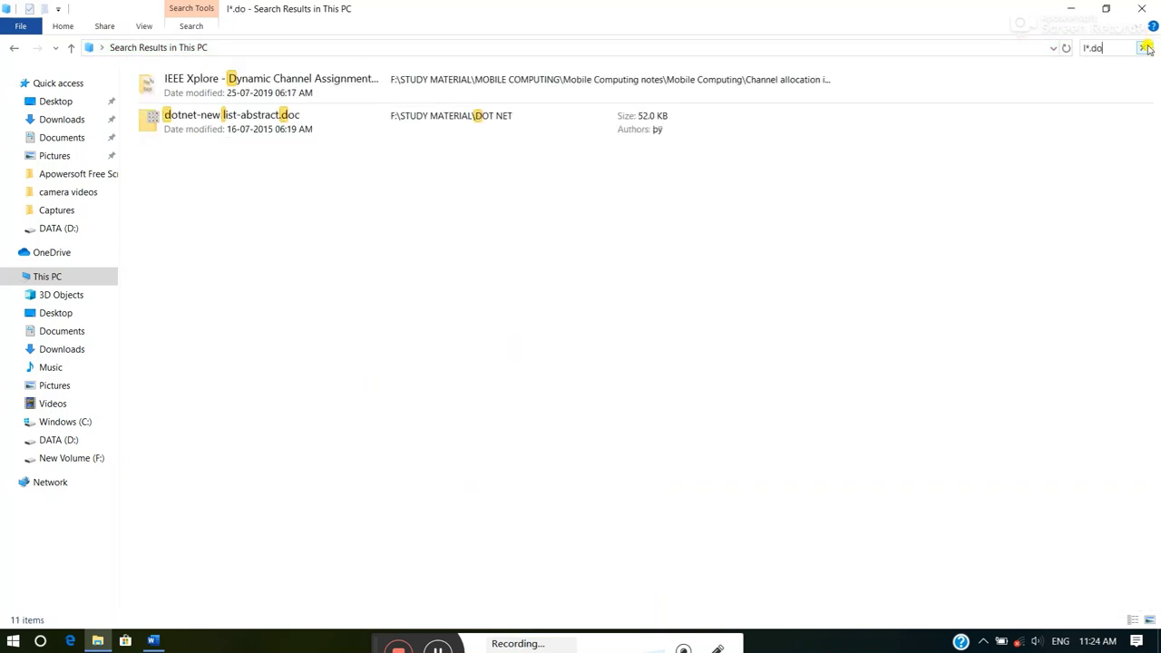
pyautogui.write('cx')
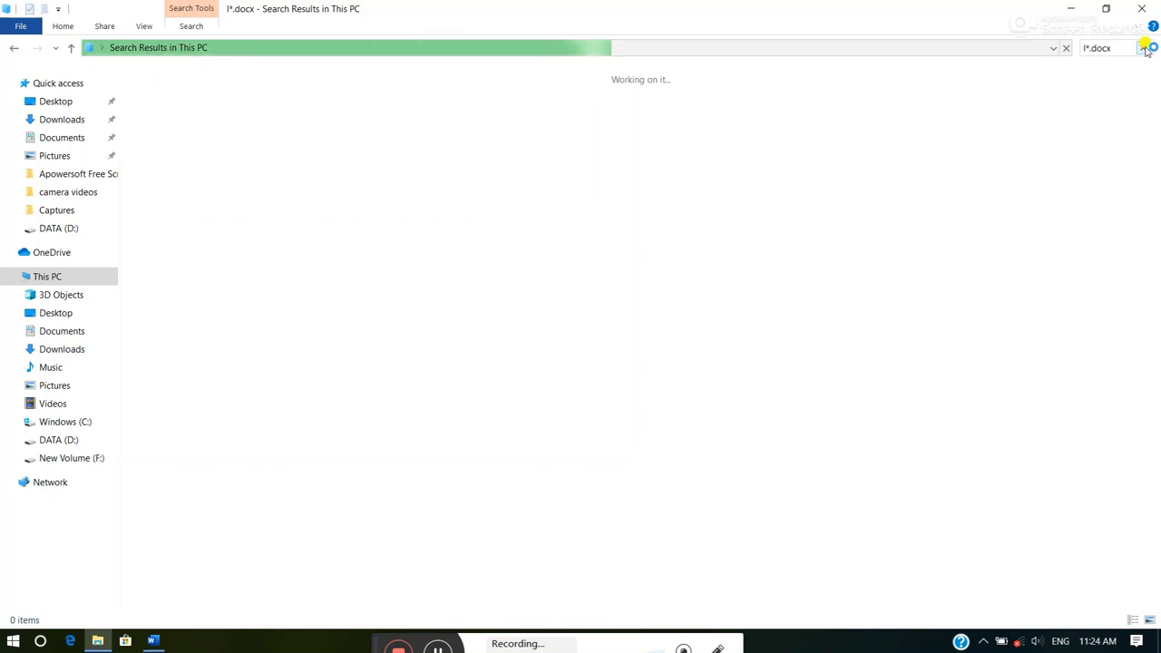
pyautogui.click(1145, 48)
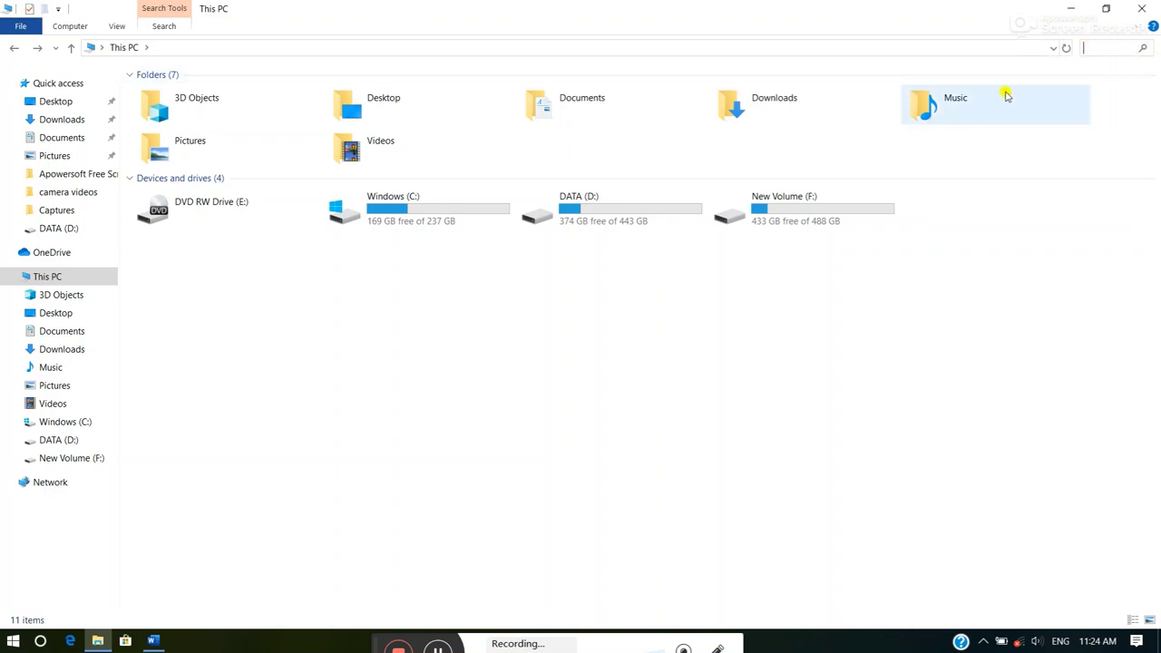
# Search the Documents folder for kips?.docx, finding kipsp.docx and kips1.docx.
pyautogui.click(1099, 46)
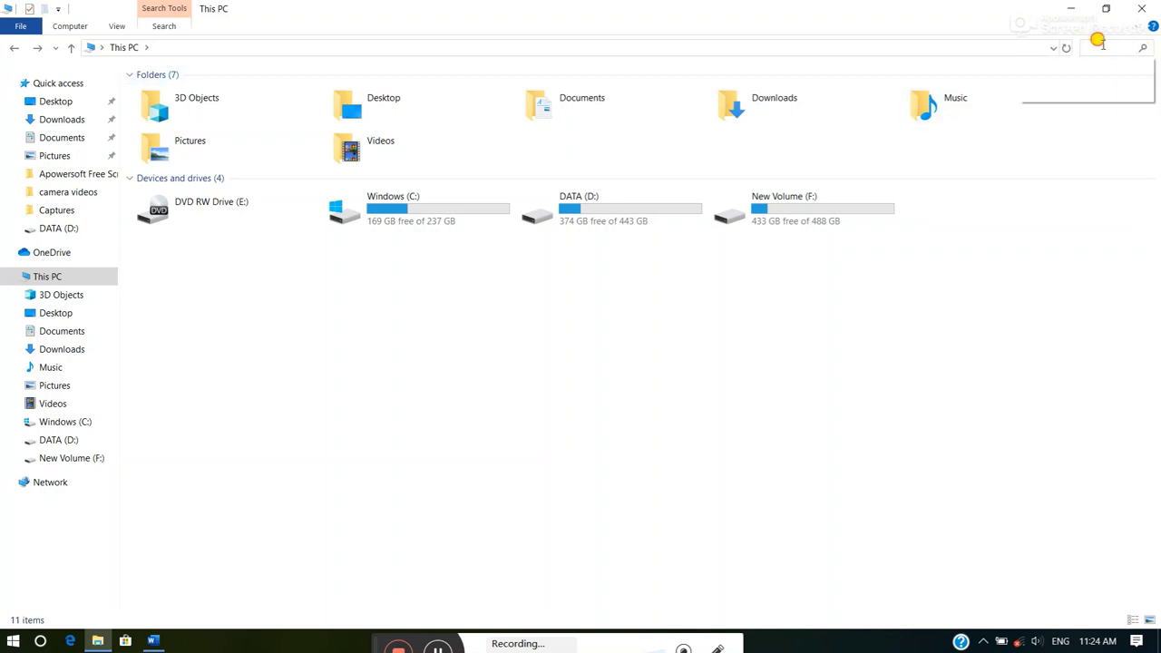
pyautogui.click(40, 334)
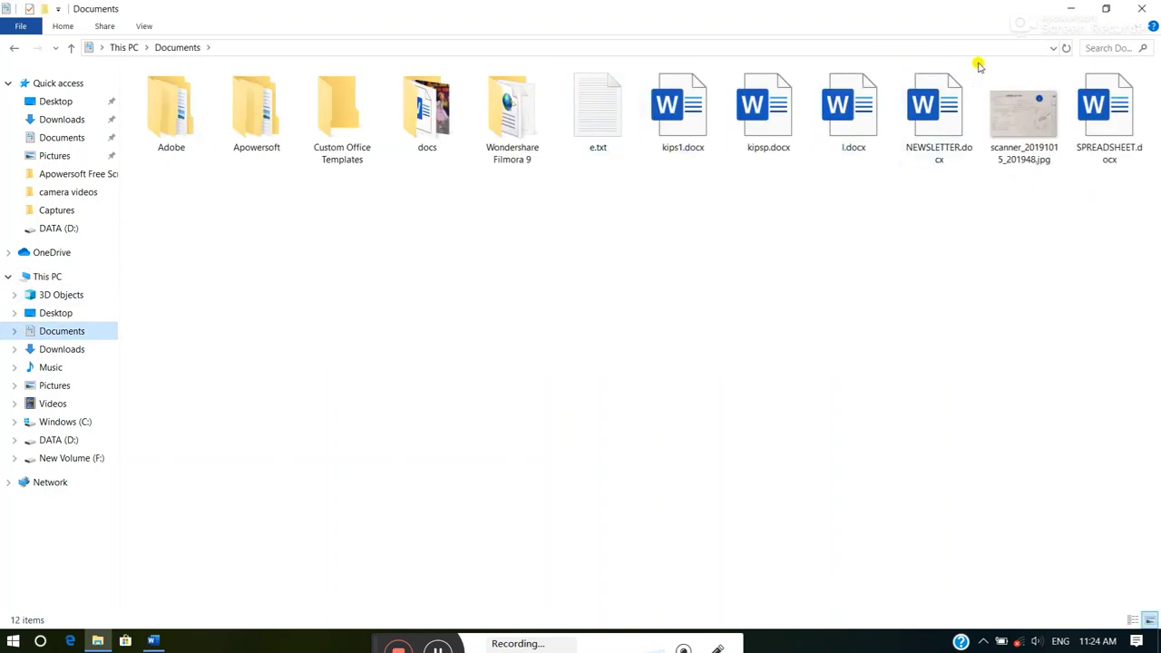
pyautogui.click(1093, 46)
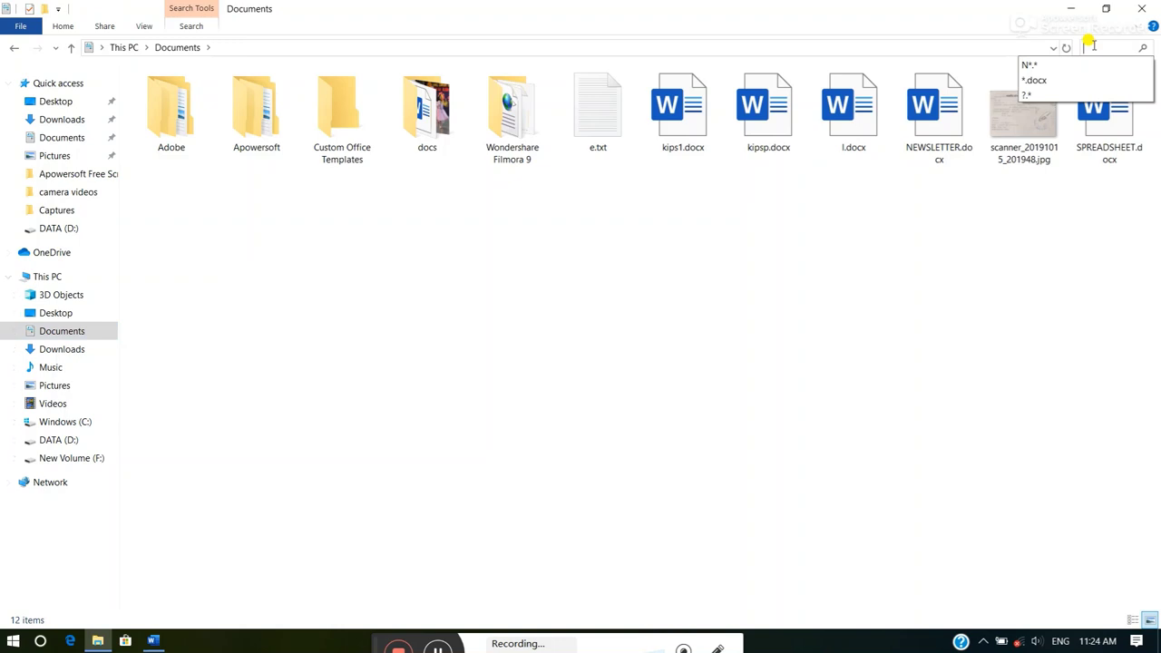
pyautogui.write('kips')
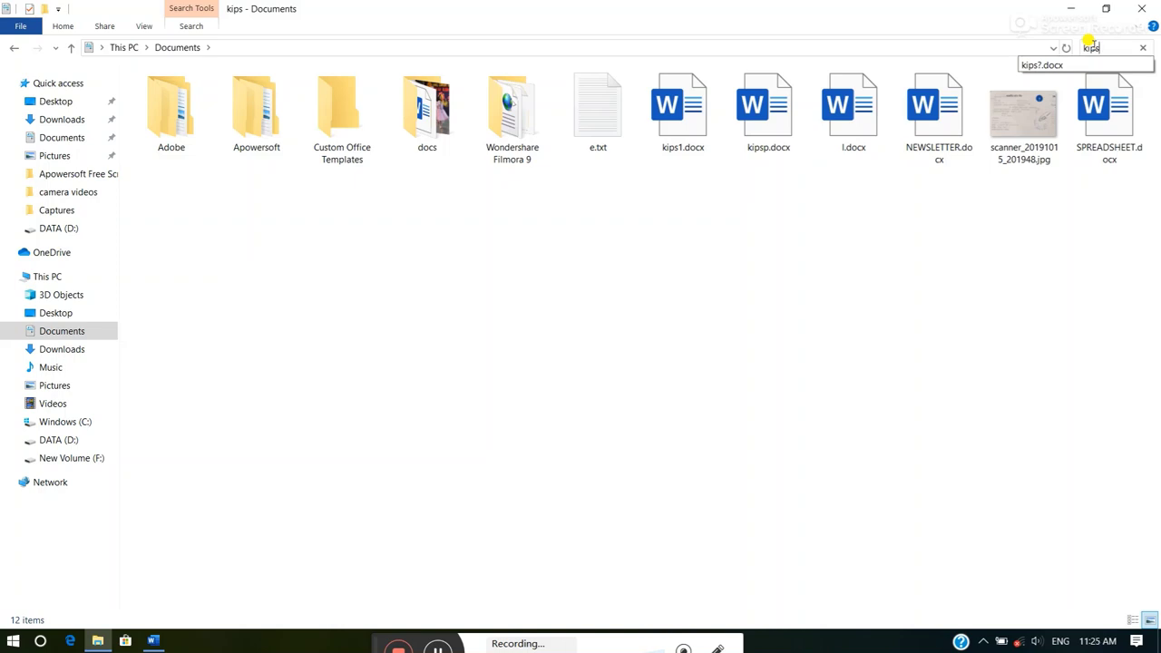
pyautogui.write('?')
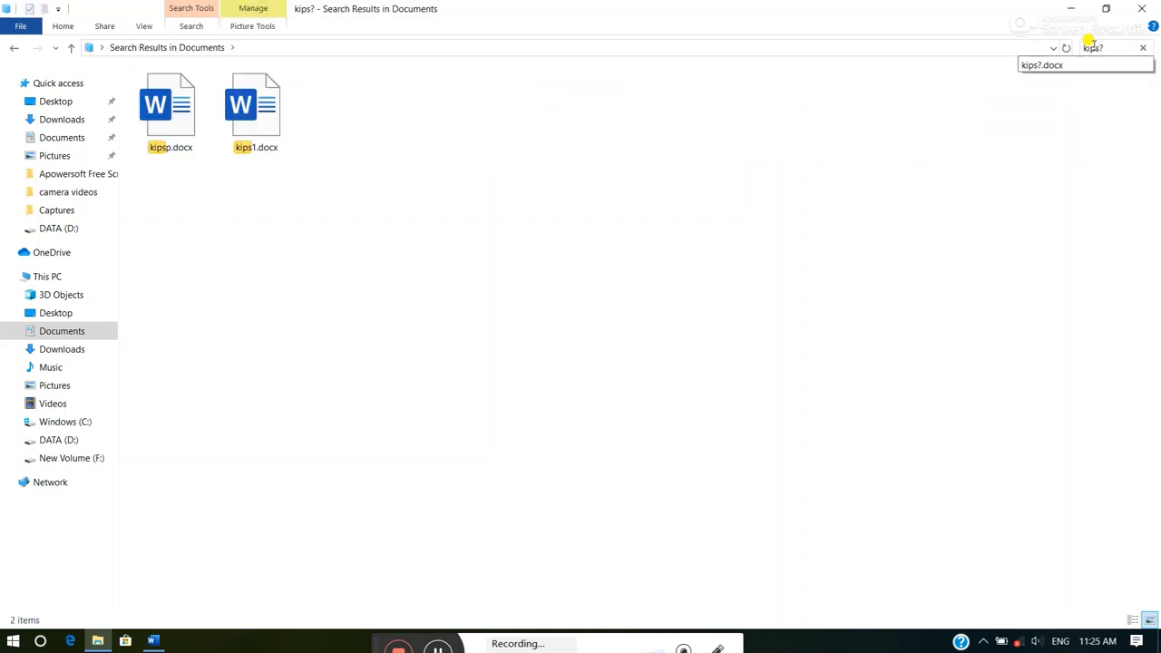
pyautogui.write('.docx')
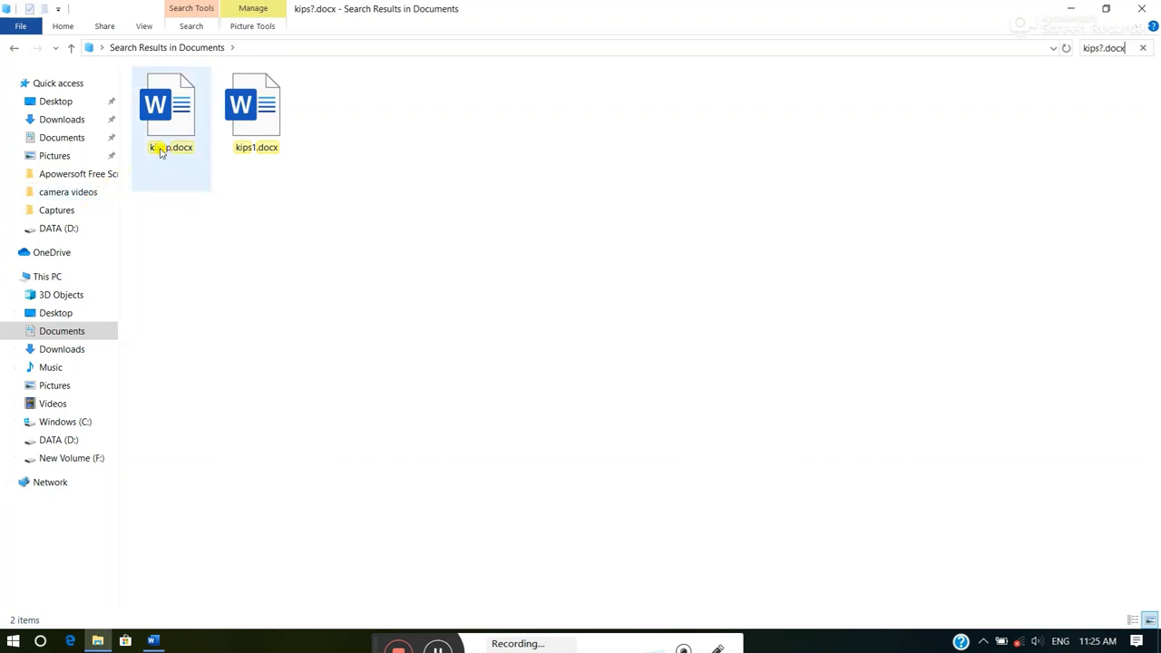
pyautogui.moveTo(161, 152)
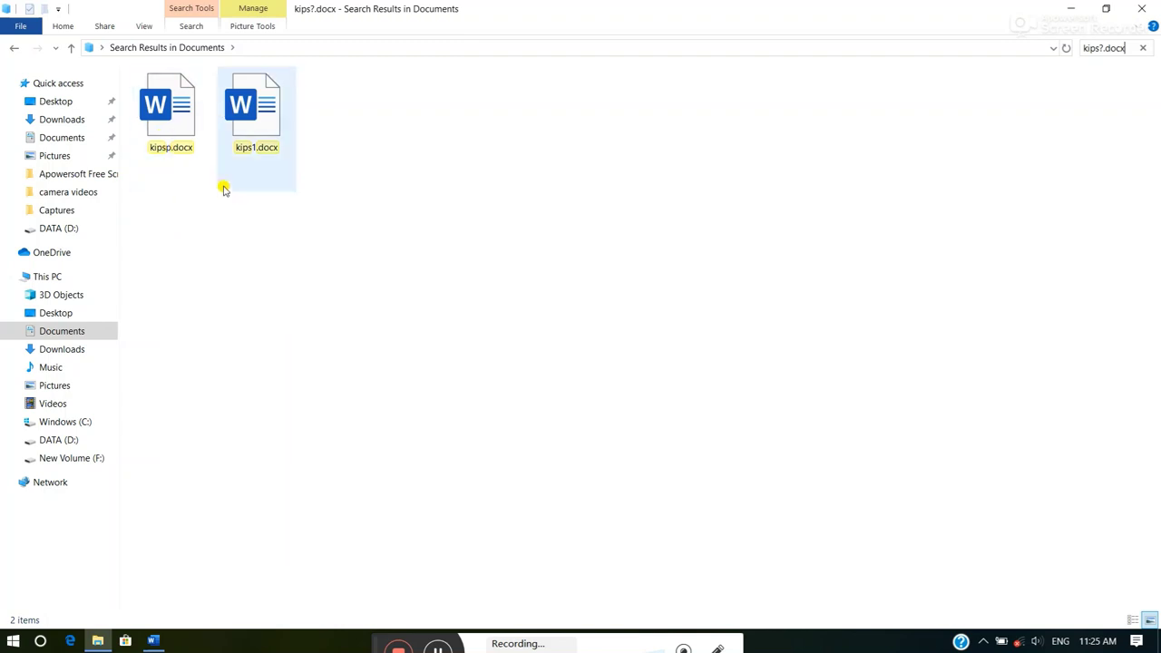
pyautogui.moveTo(237, 159)
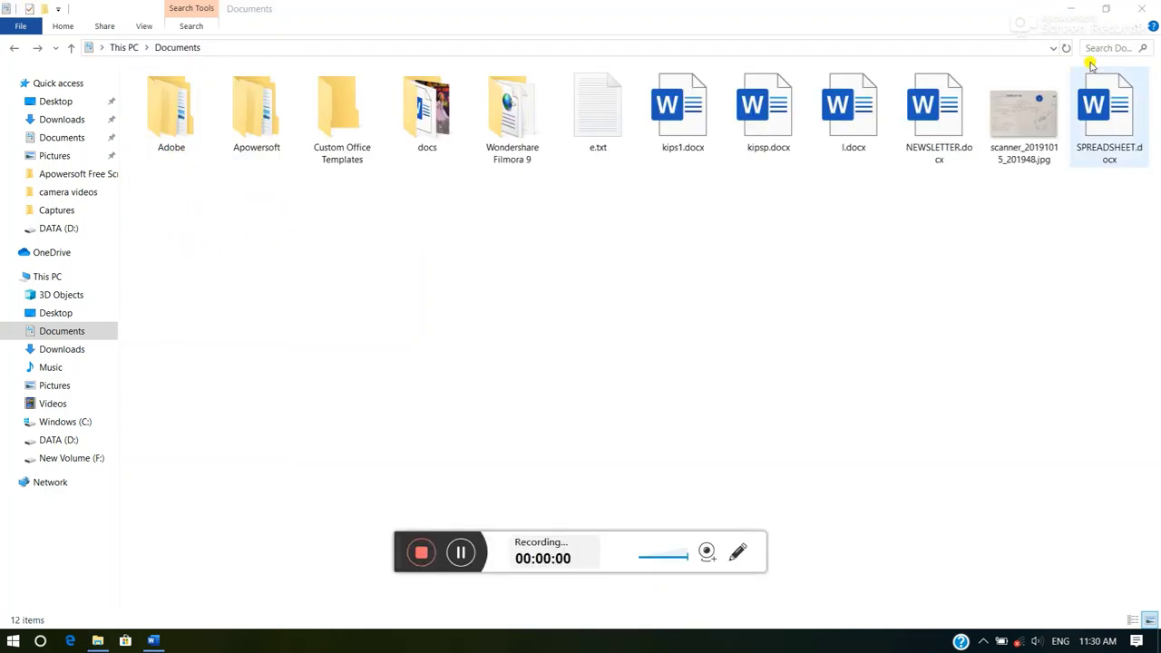
# Search Documents for ?.* to list single-character names such as e.txt and l.docx.
pyautogui.click(1091, 45)
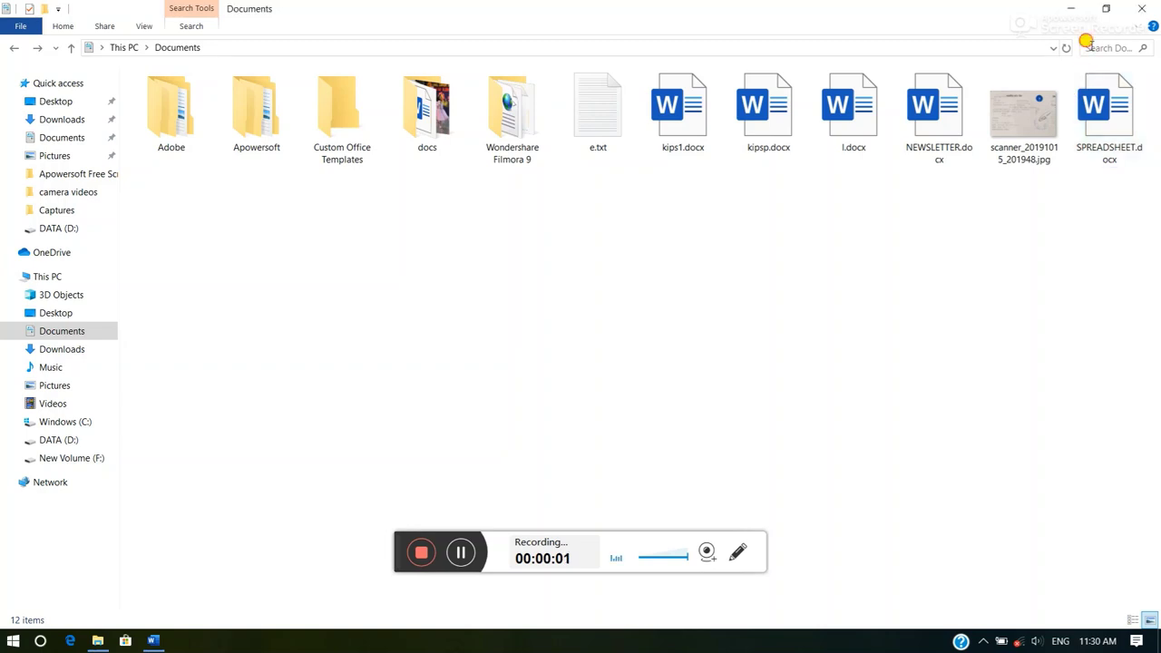
pyautogui.write('?')
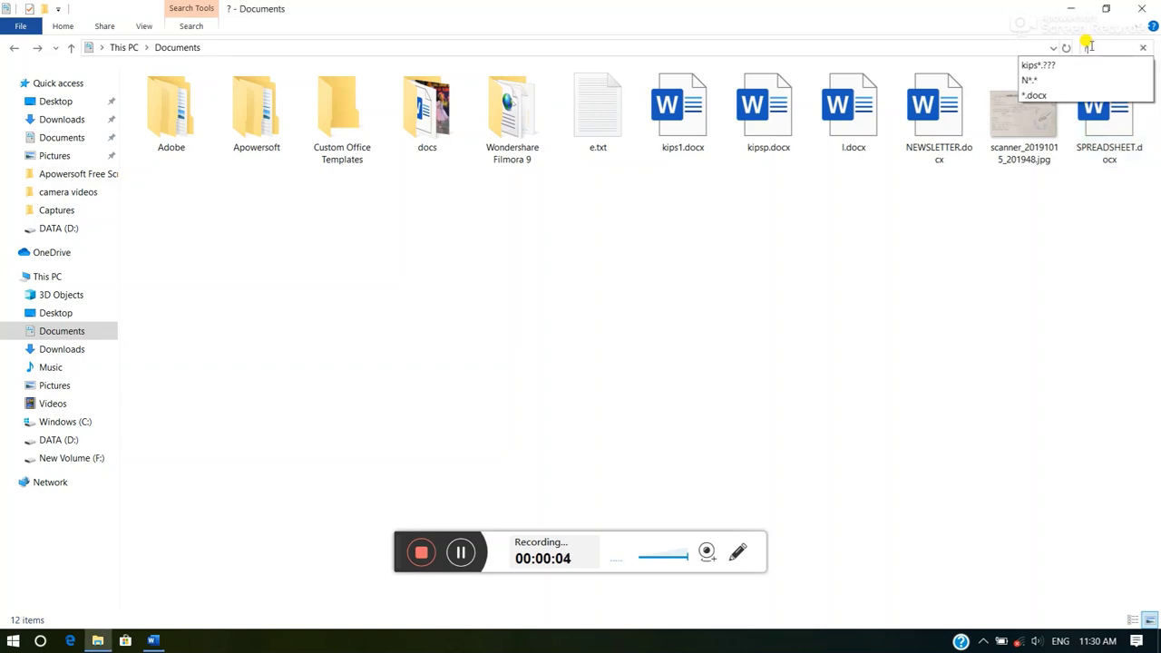
pyautogui.write('.')
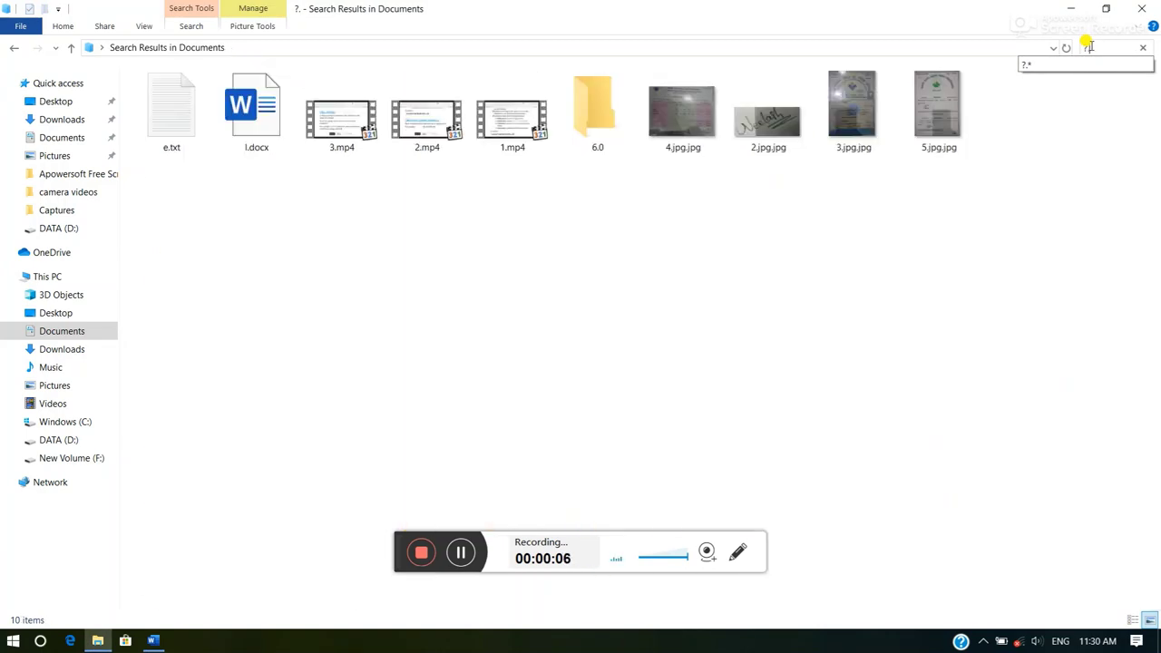
pyautogui.write('*')
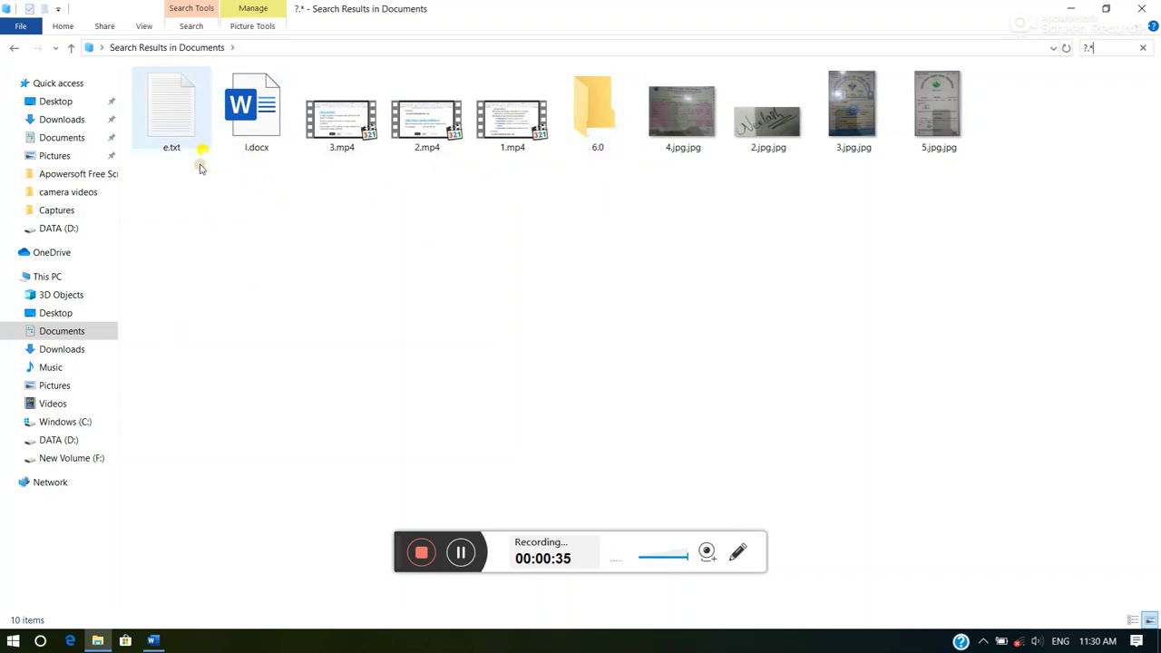
pyautogui.moveTo(245, 152)
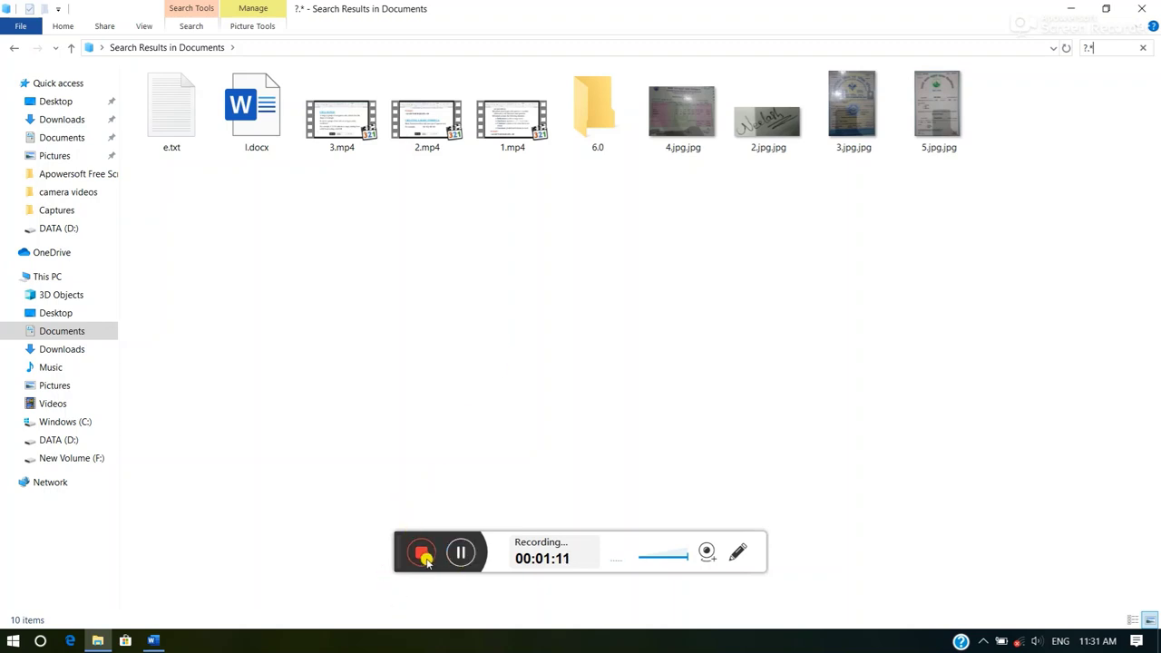
# Stop the screen recorder and return to class vi.docx at the 'Understanding Different File Formats' section.
pyautogui.click(421, 551)
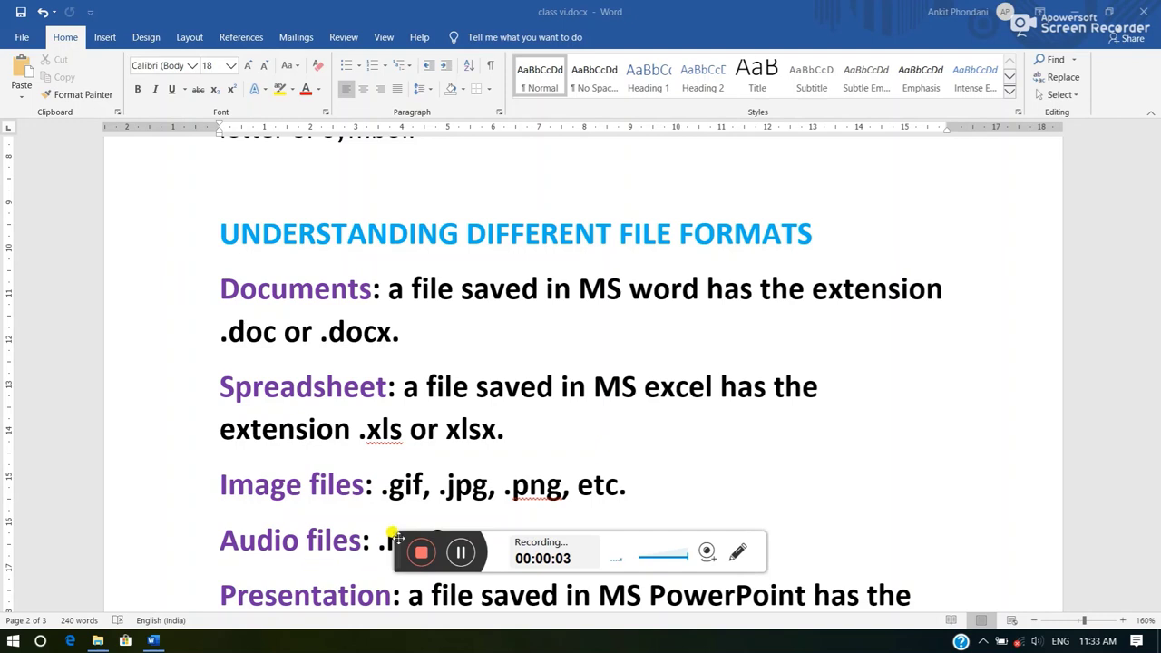
pyautogui.moveTo(399, 536); pyautogui.dragTo(386, 625)
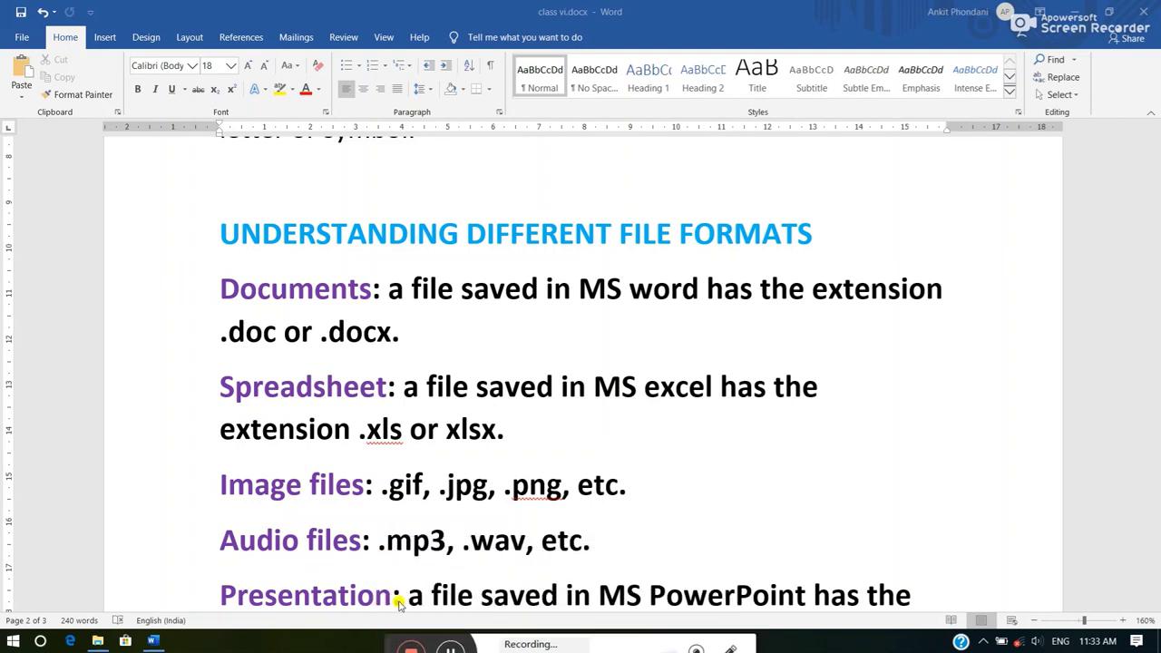
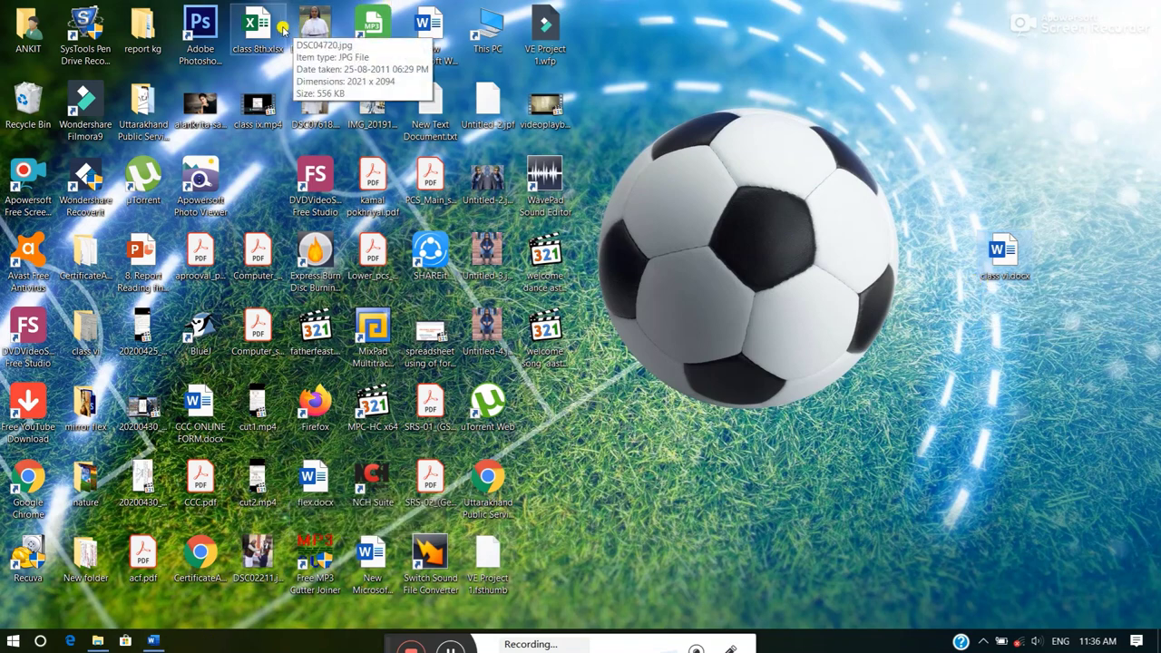
# Drag the class 8th.xlsx icon off its top-row slot toward the middle of the desktop.
pyautogui.moveTo(257, 27); pyautogui.dragTo(735, 264)
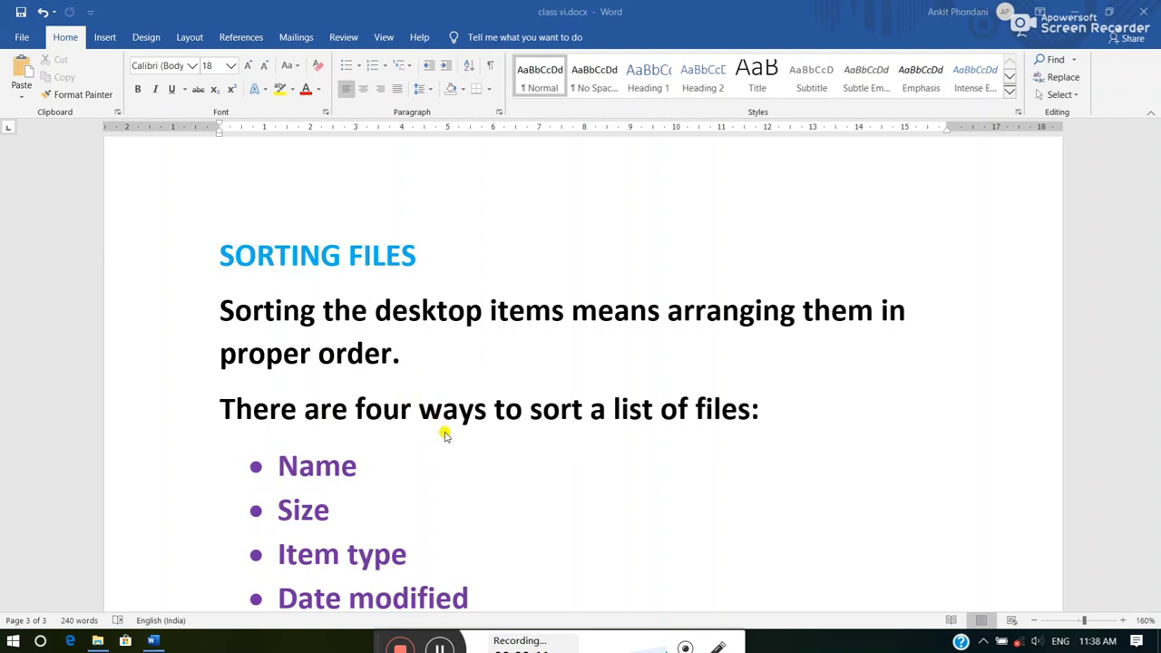
# Scroll down through the Sorting Files notes, then minimize the class vi.docx Word window.
pyautogui.scroll(-1, 444, 435)
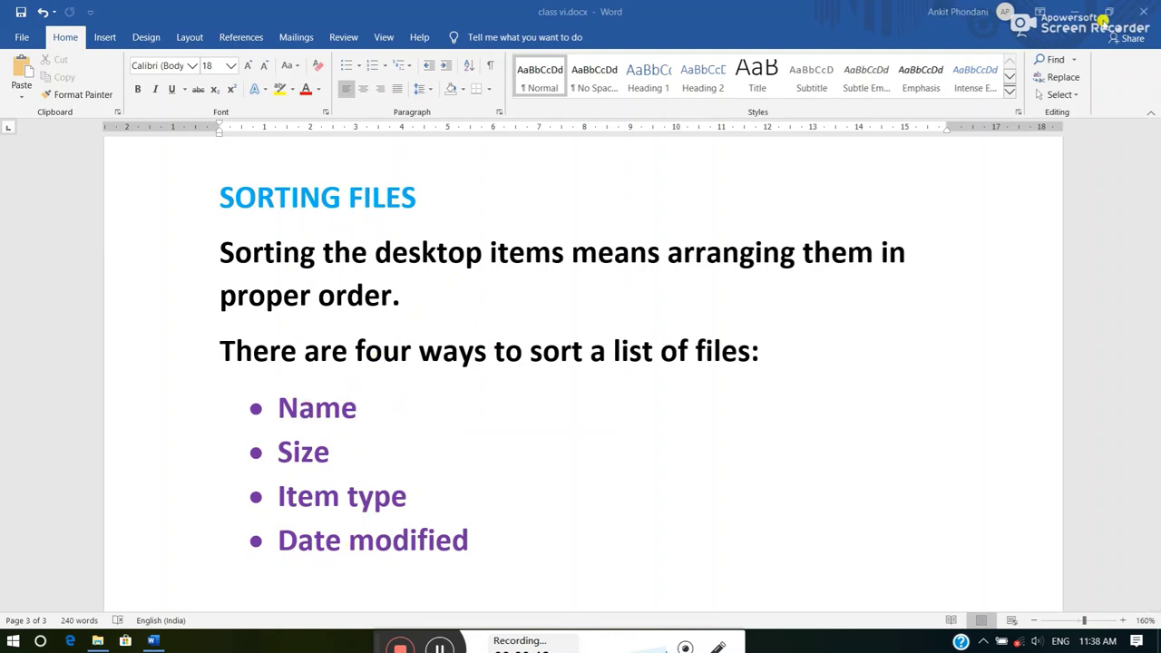
pyautogui.click(1074, 12)
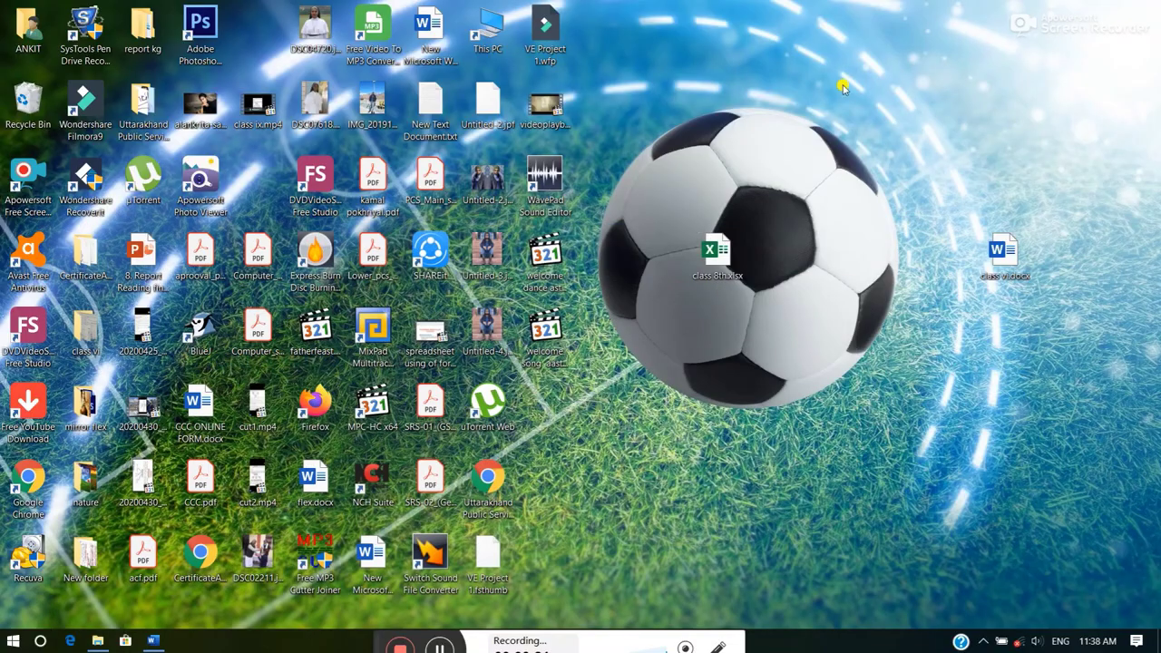
# Place class 8th.xlsx beside uTorrent Web, then sort the desktop icons by name.
pyautogui.moveTo(716, 254); pyautogui.dragTo(583, 414)
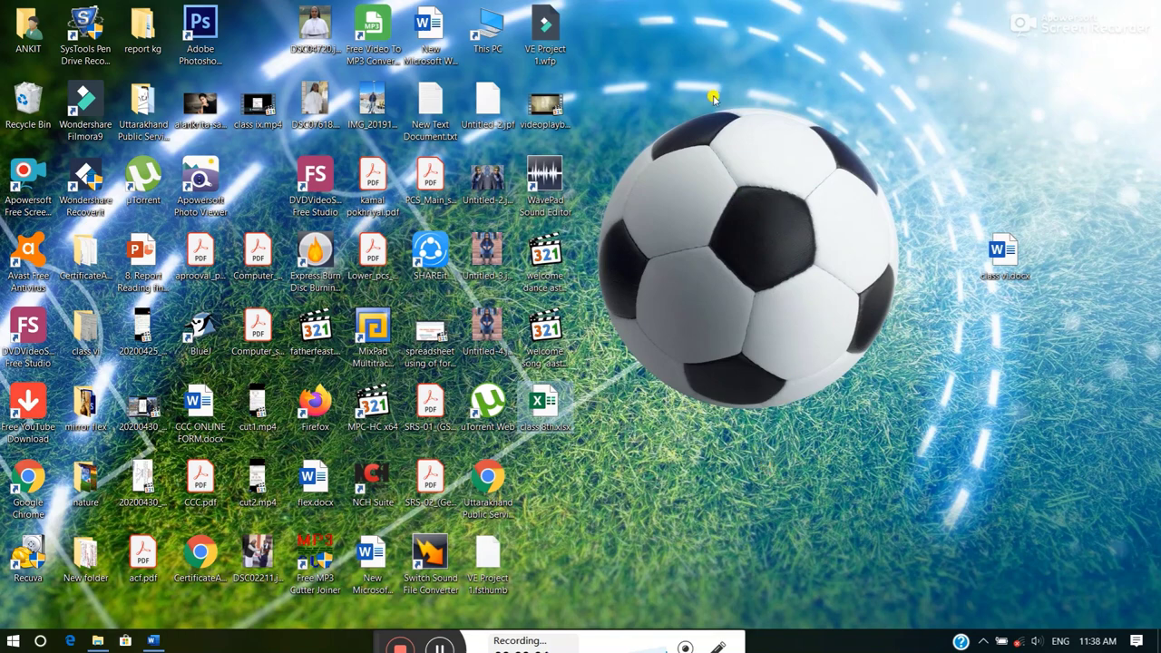
pyautogui.rightClick(681, 185)
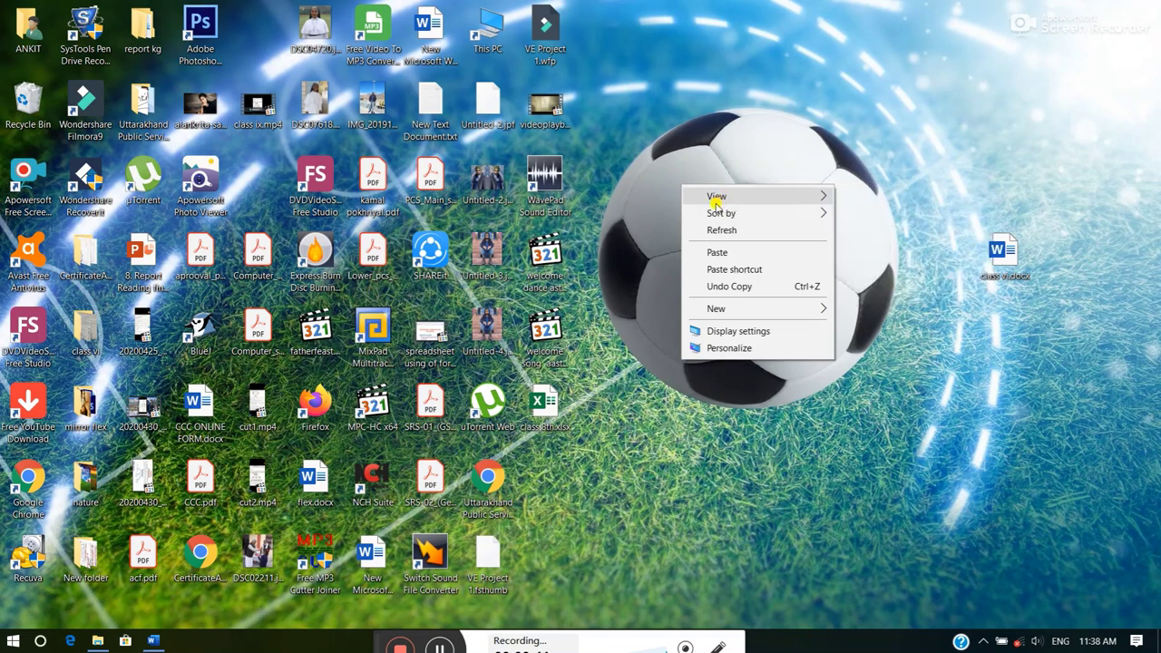
pyautogui.moveTo(717, 213)
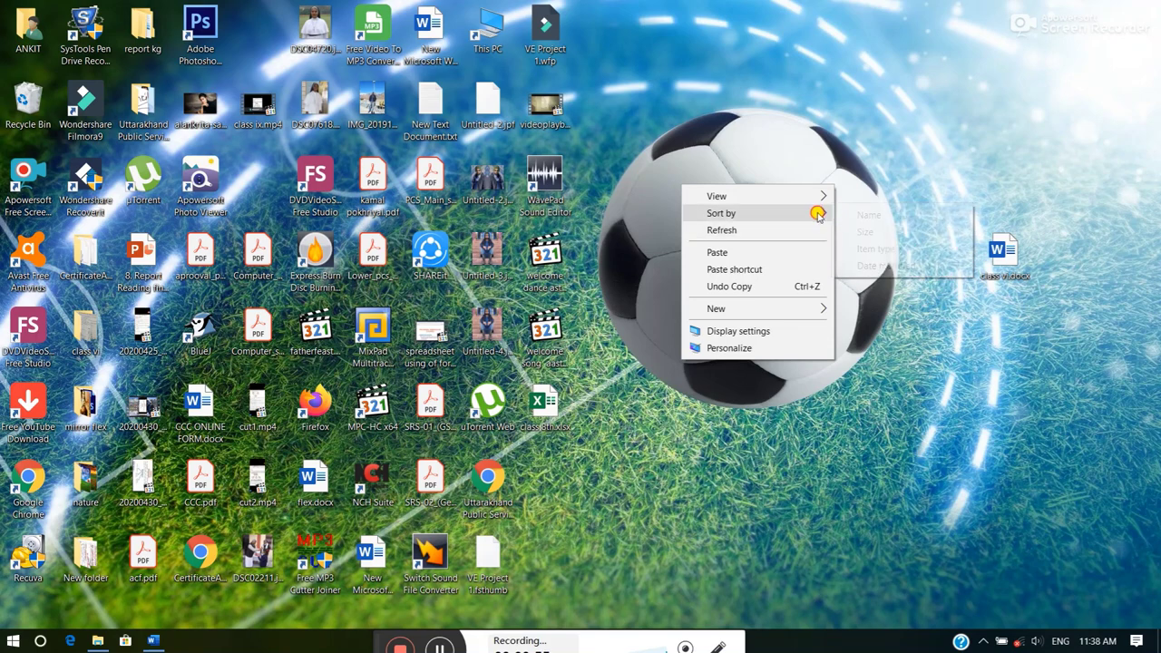
pyautogui.moveTo(825, 214)
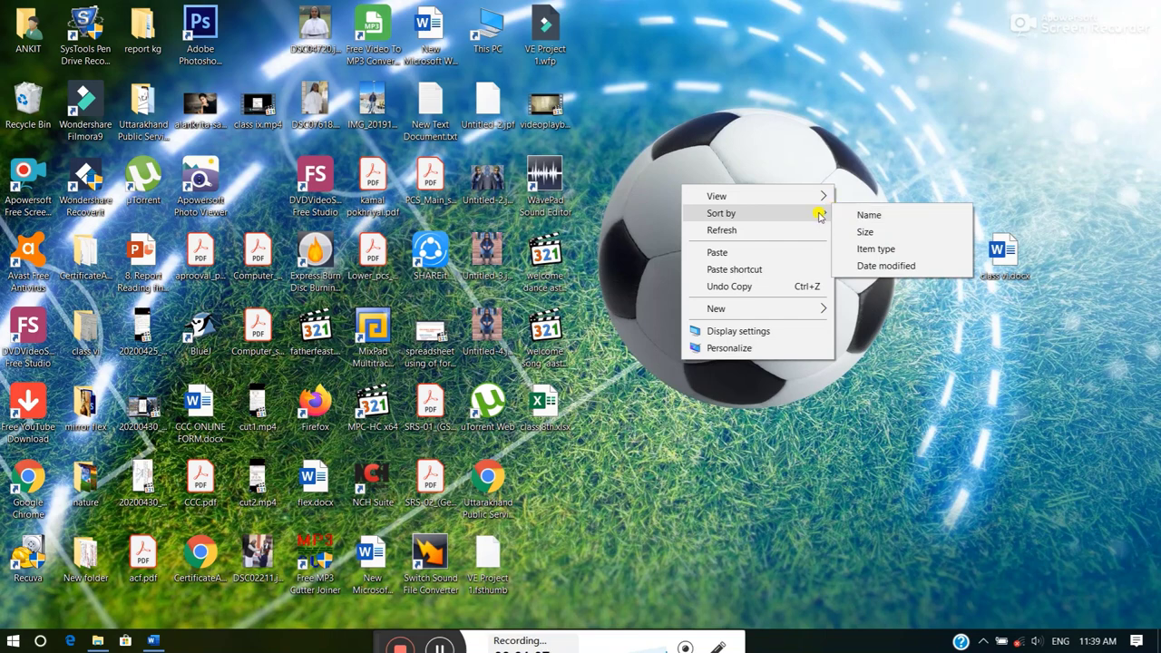
pyautogui.click(869, 215)
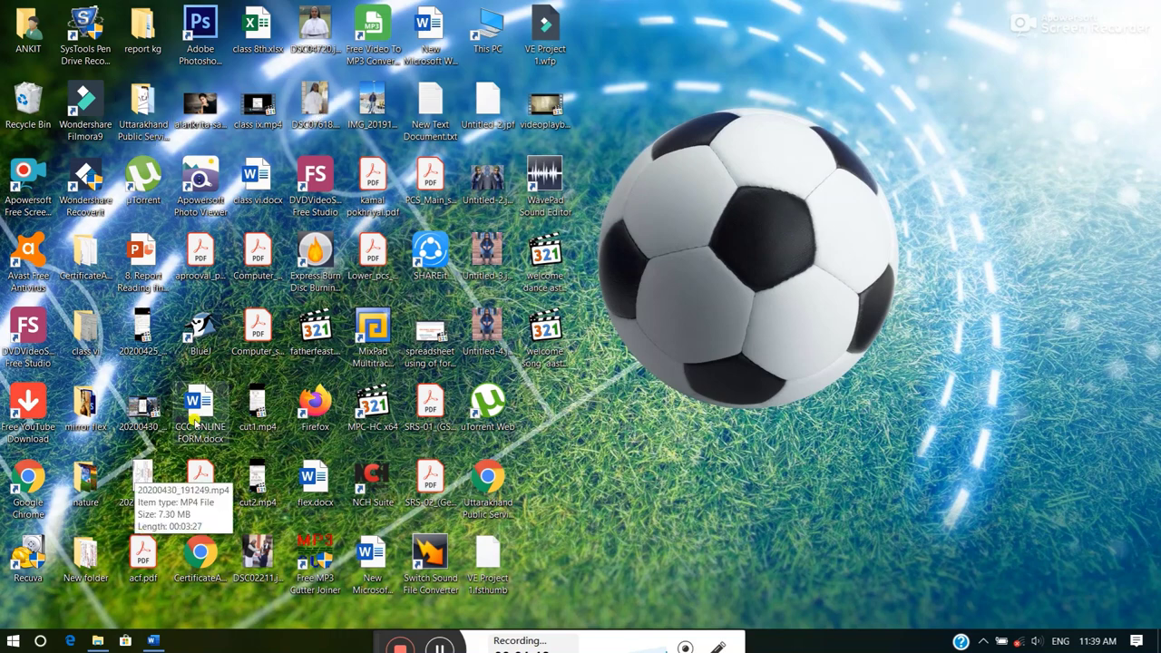
# Sort the desktop icons by size so class ix.mp4 (180 MB) comes first.
pyautogui.rightClick(698, 173)
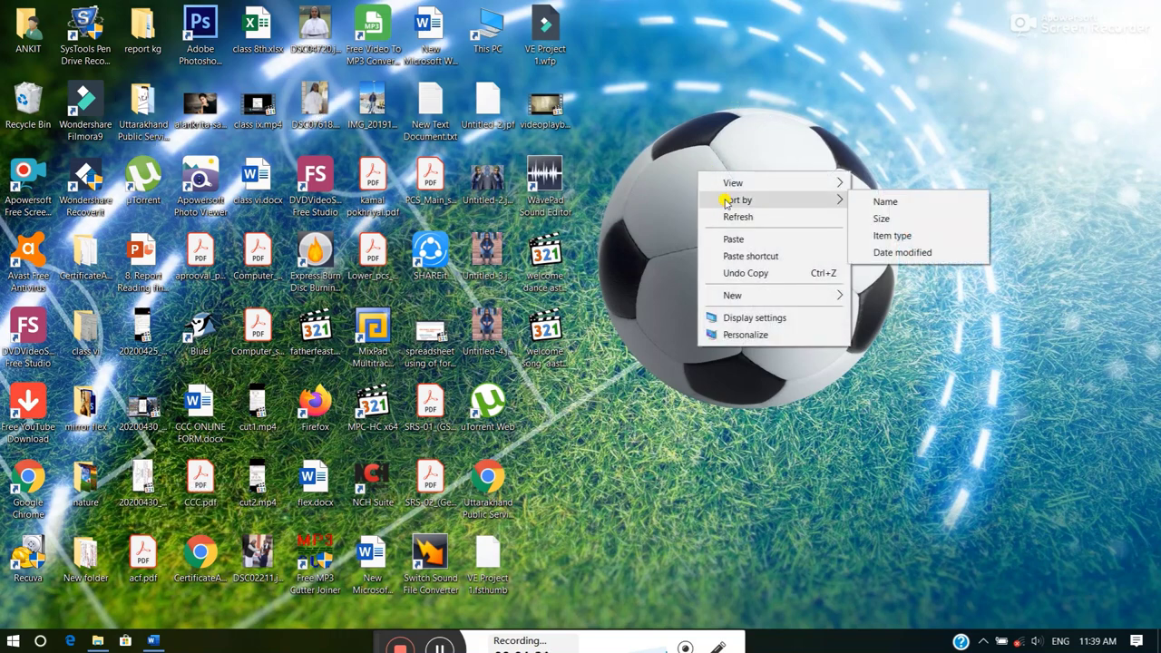
pyautogui.click(885, 220)
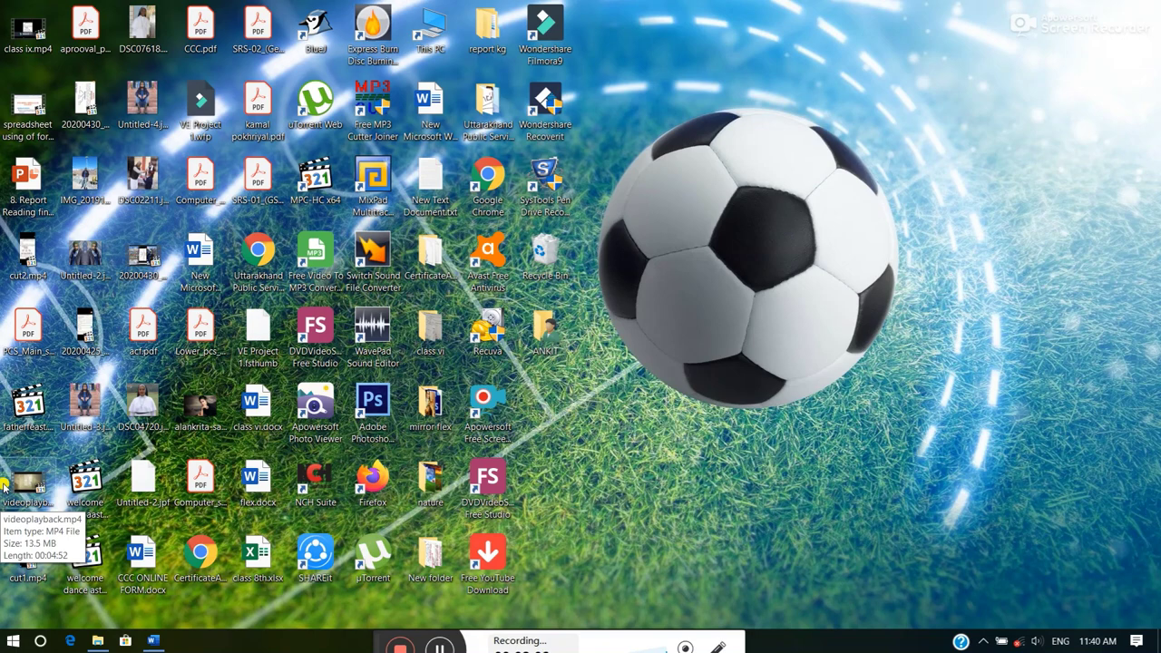
# Sort the desktop icons by item type.
pyautogui.rightClick(716, 222)
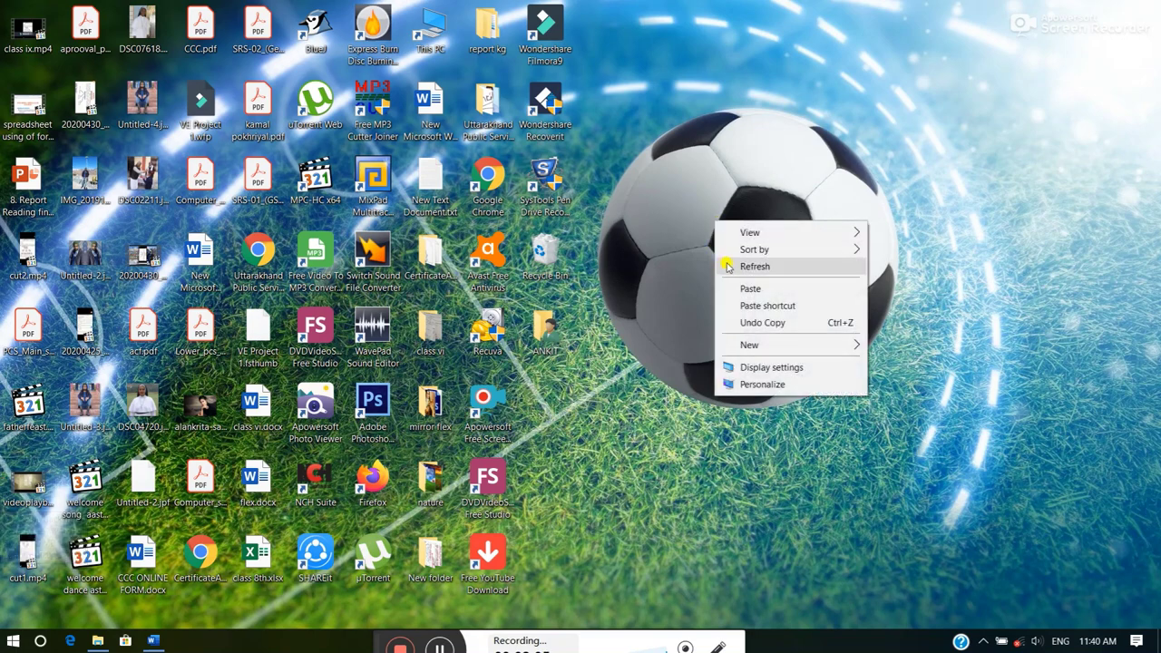
pyautogui.moveTo(767, 248)
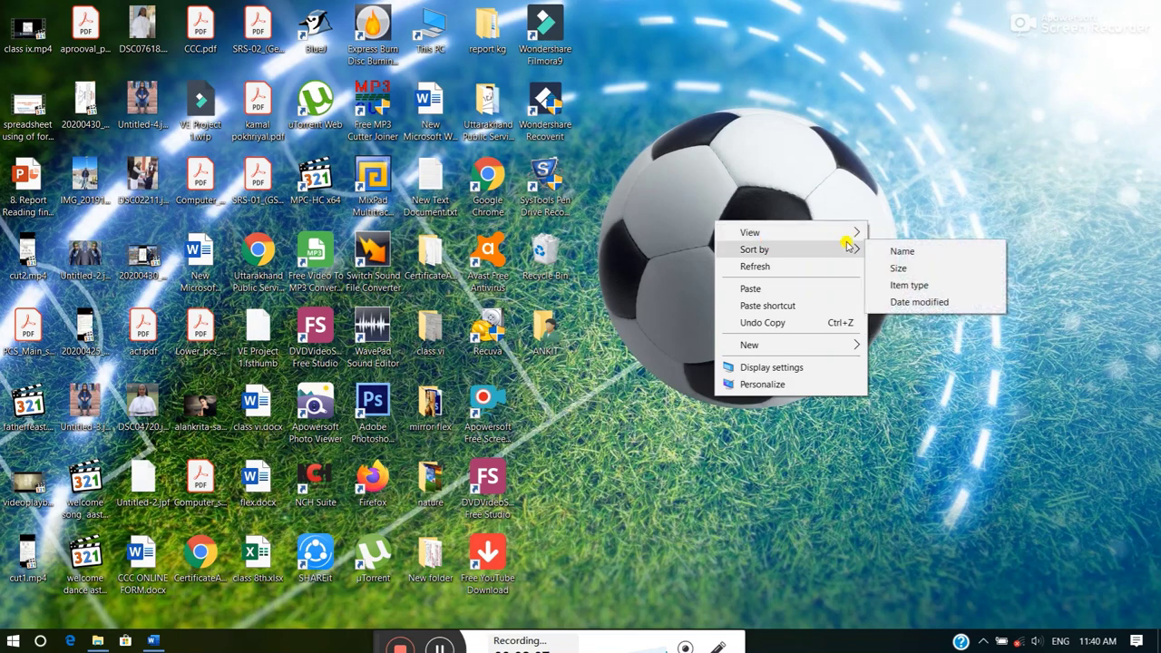
pyautogui.click(912, 286)
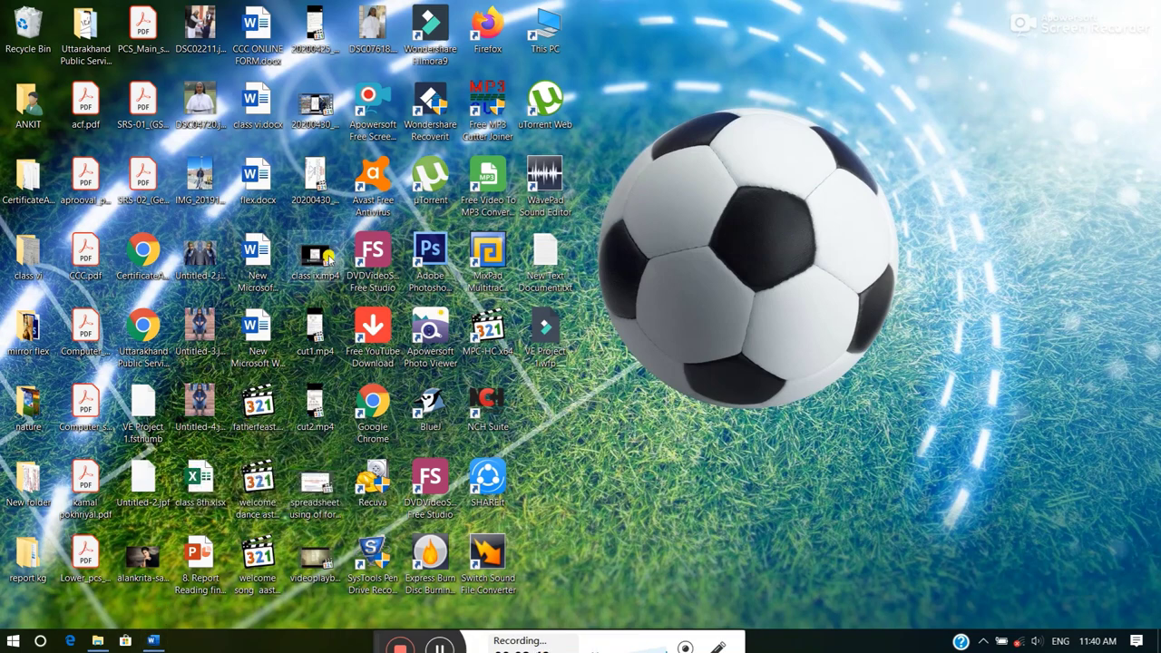
# Sort the desktop icons by date modified and bring class vi.docx back from the taskbar.
pyautogui.rightClick(700, 246)
pyautogui.click(818, 273)
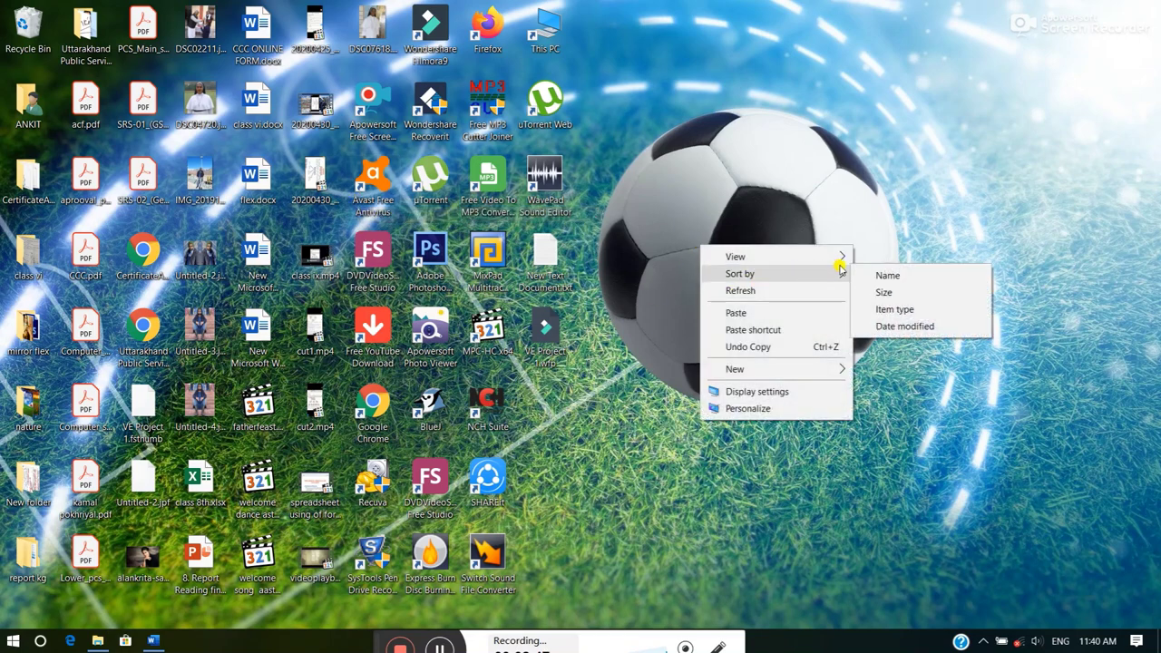
pyautogui.click(892, 328)
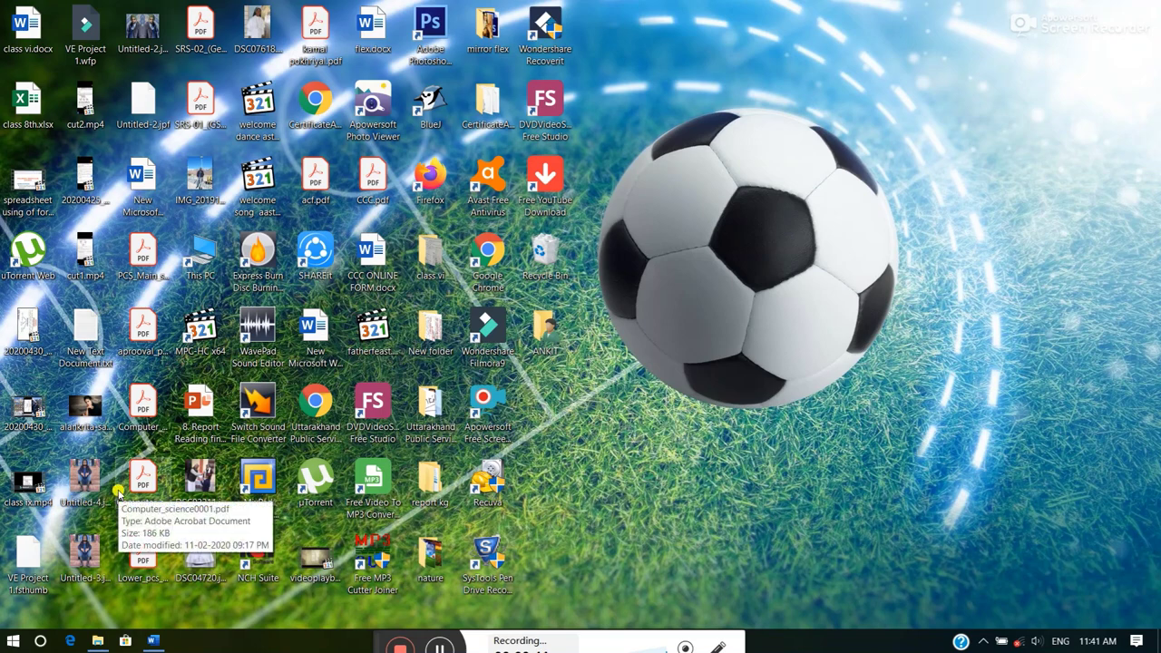
pyautogui.click(152, 640)
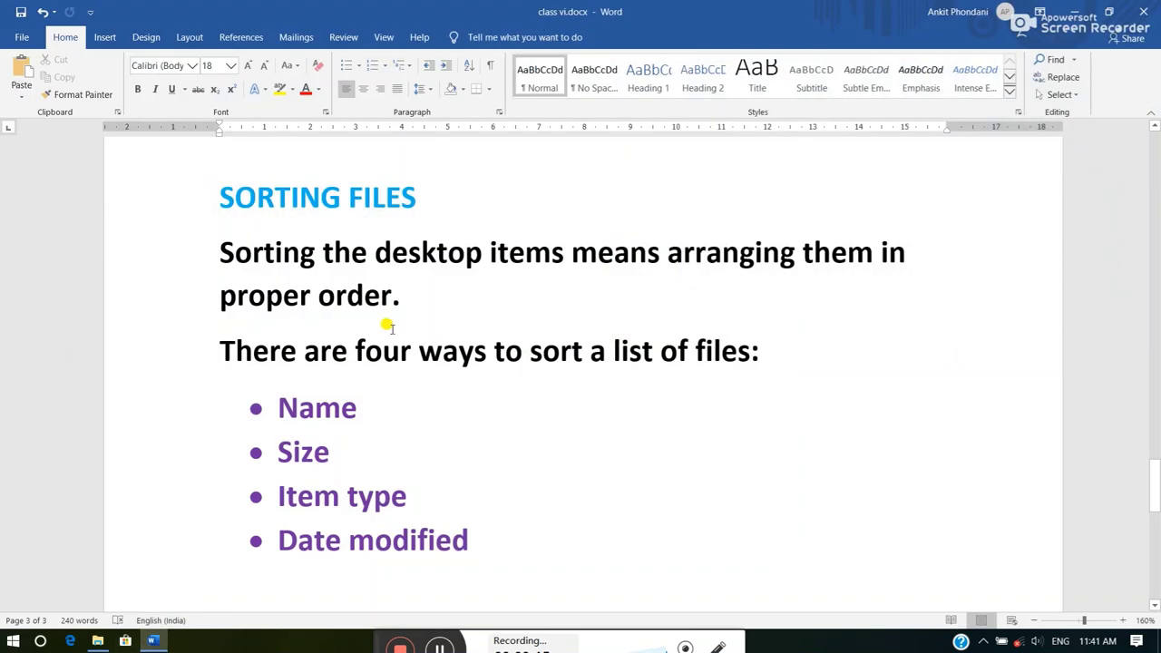
# Scroll the Word notes, briefly open and hide File Explorer, then minimize Word to the desktop.
pyautogui.scroll(-5, 385, 324)
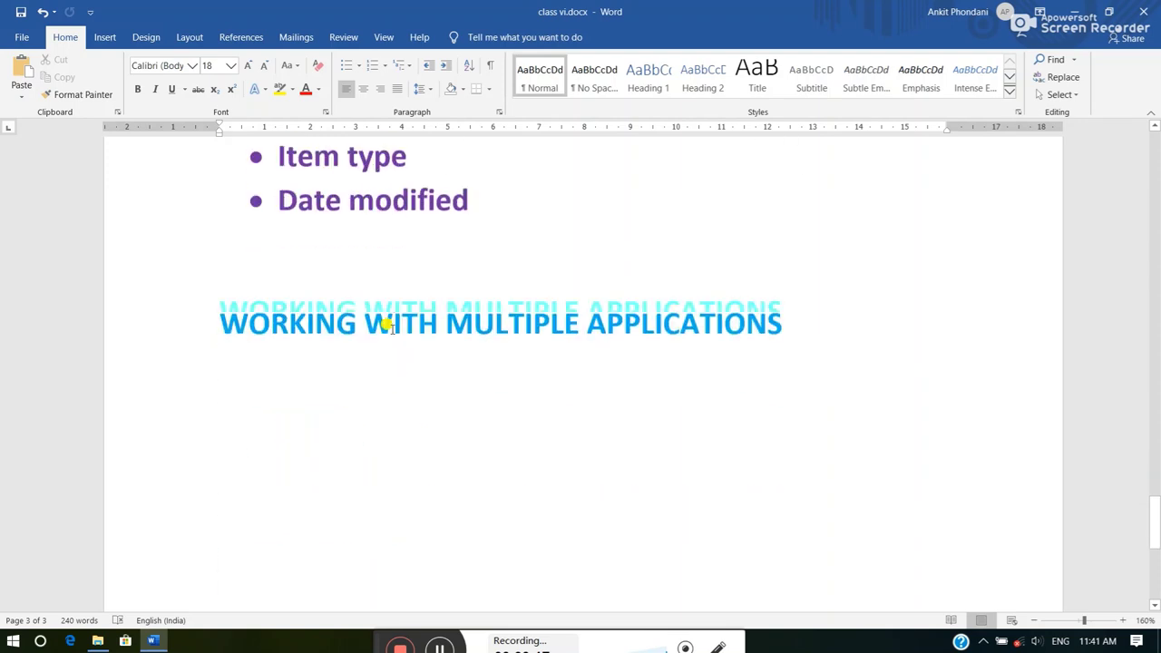
pyautogui.scroll(1, 350, 298)
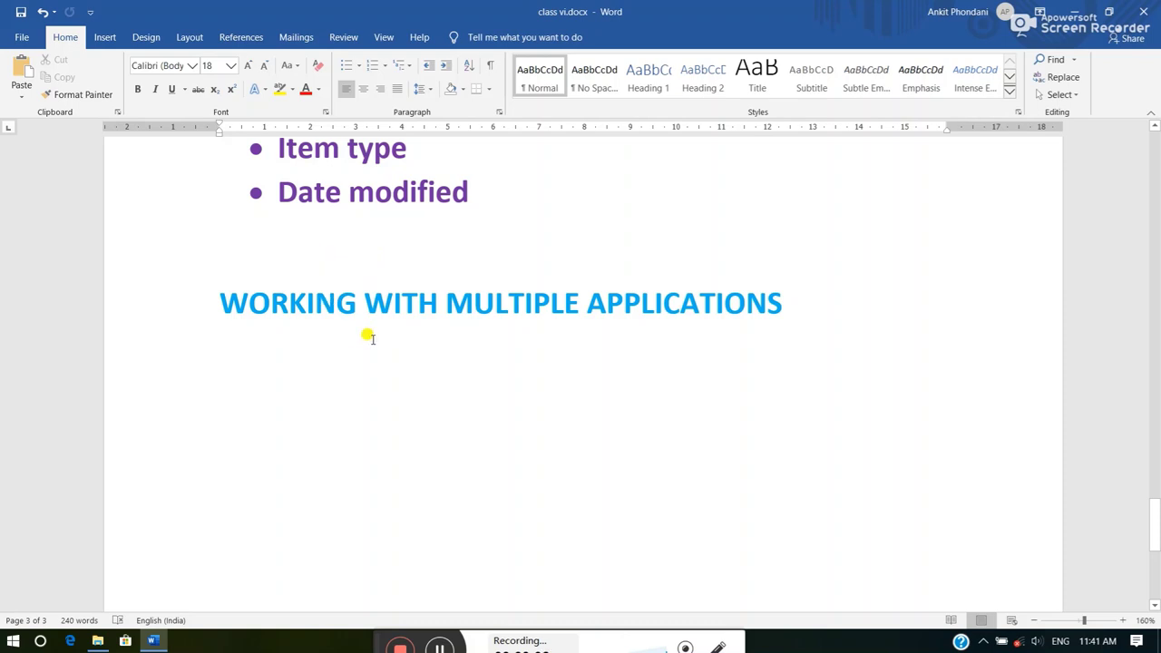
pyautogui.click(154, 642)
pyautogui.click(155, 642)
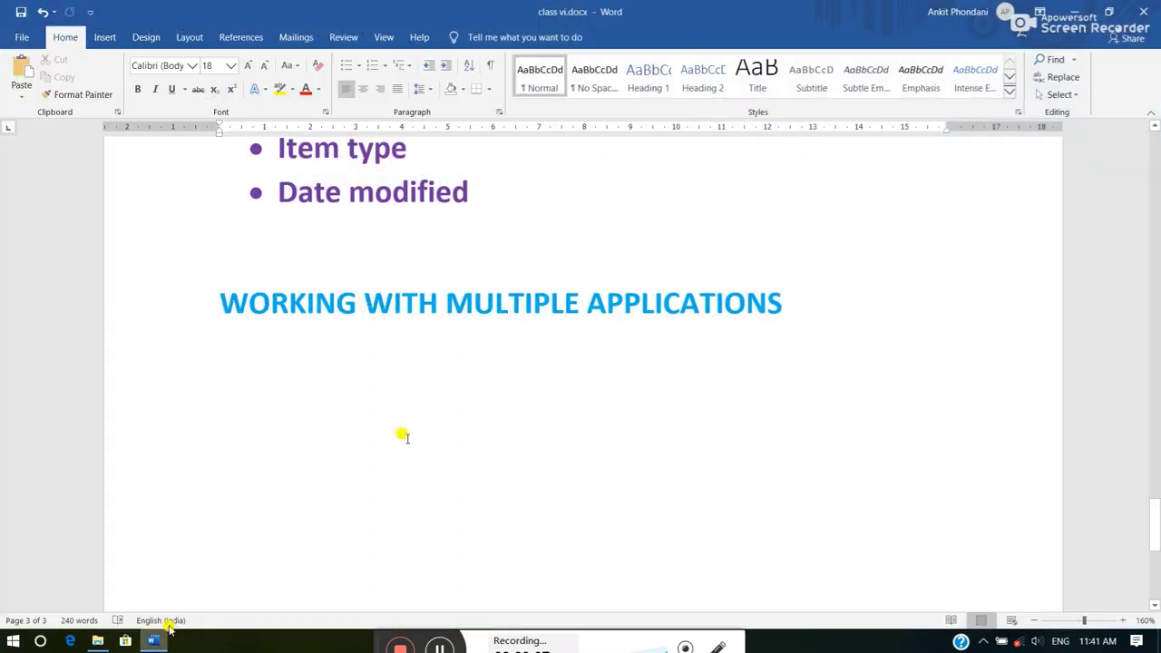
pyautogui.click(98, 640)
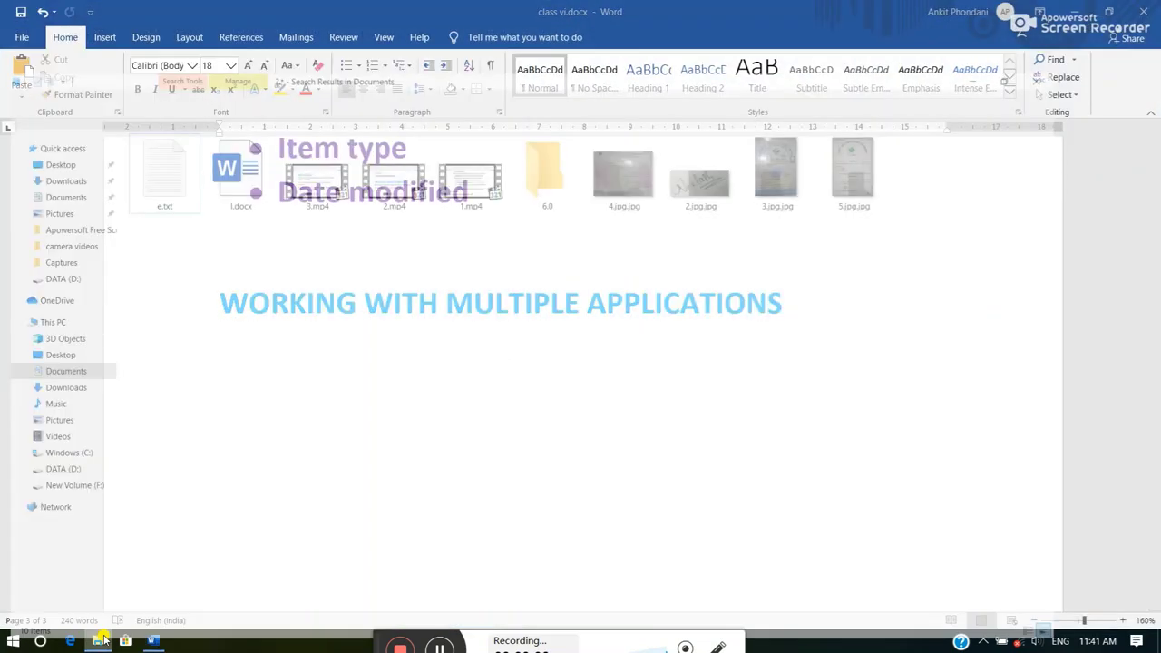
pyautogui.click(1073, 9)
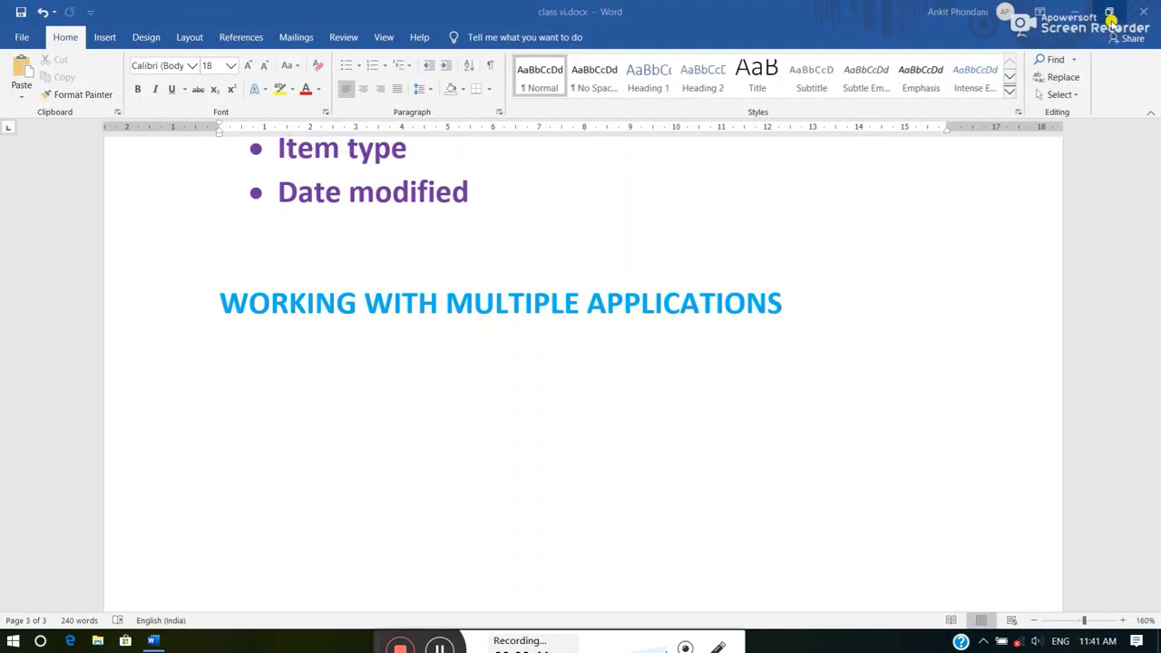
pyautogui.click(1076, 10)
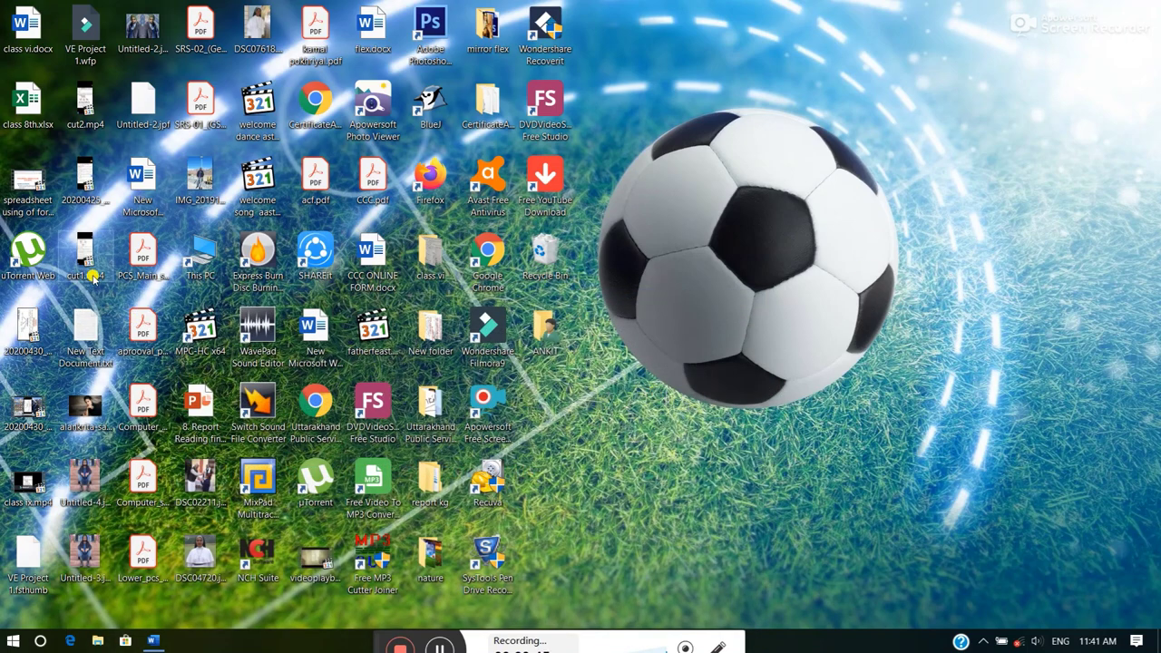
# Open class 8th.xlsx maximized, switch to the Word document, then return to Excel.
pyautogui.doubleClick(31, 102)
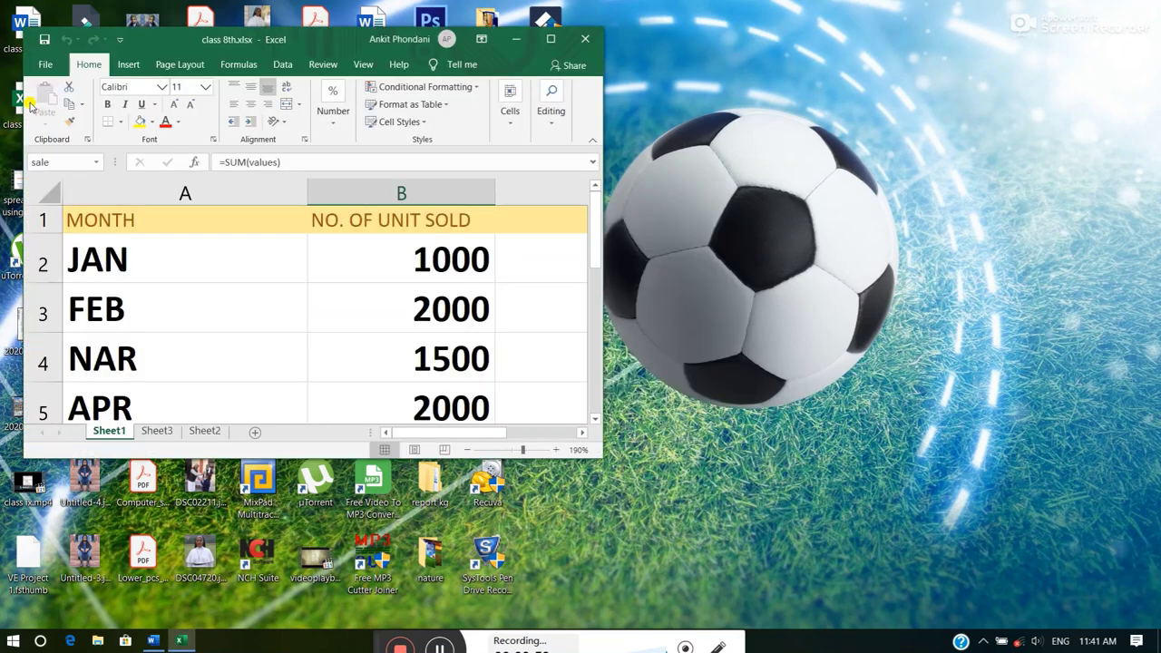
pyautogui.click(550, 39)
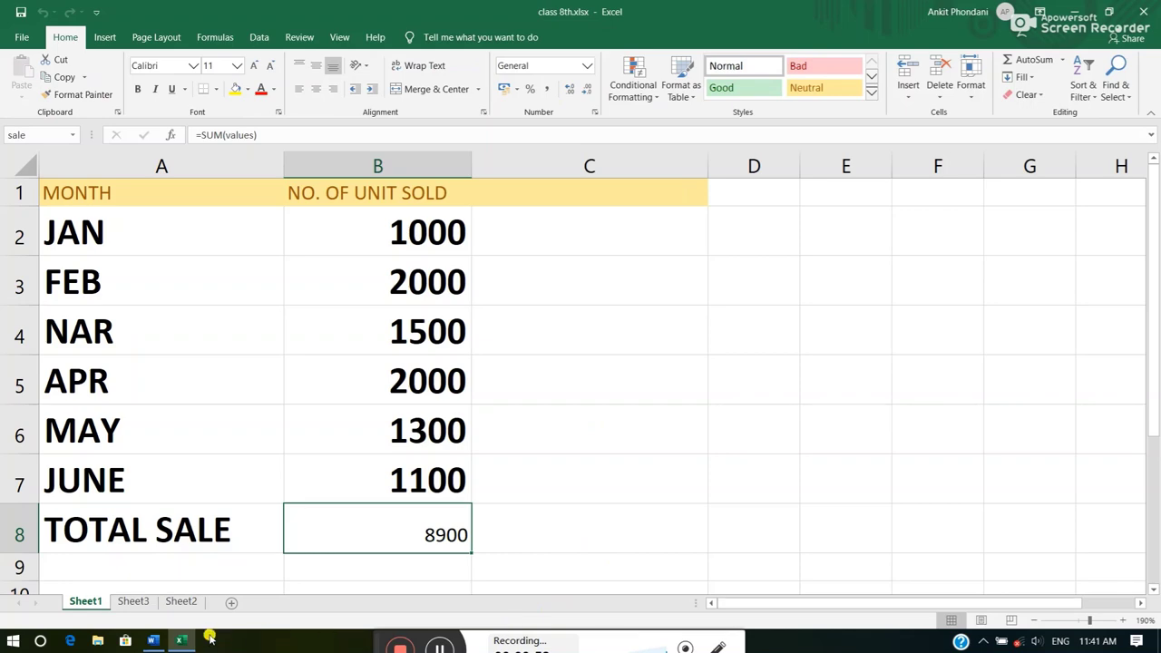
pyautogui.click(152, 641)
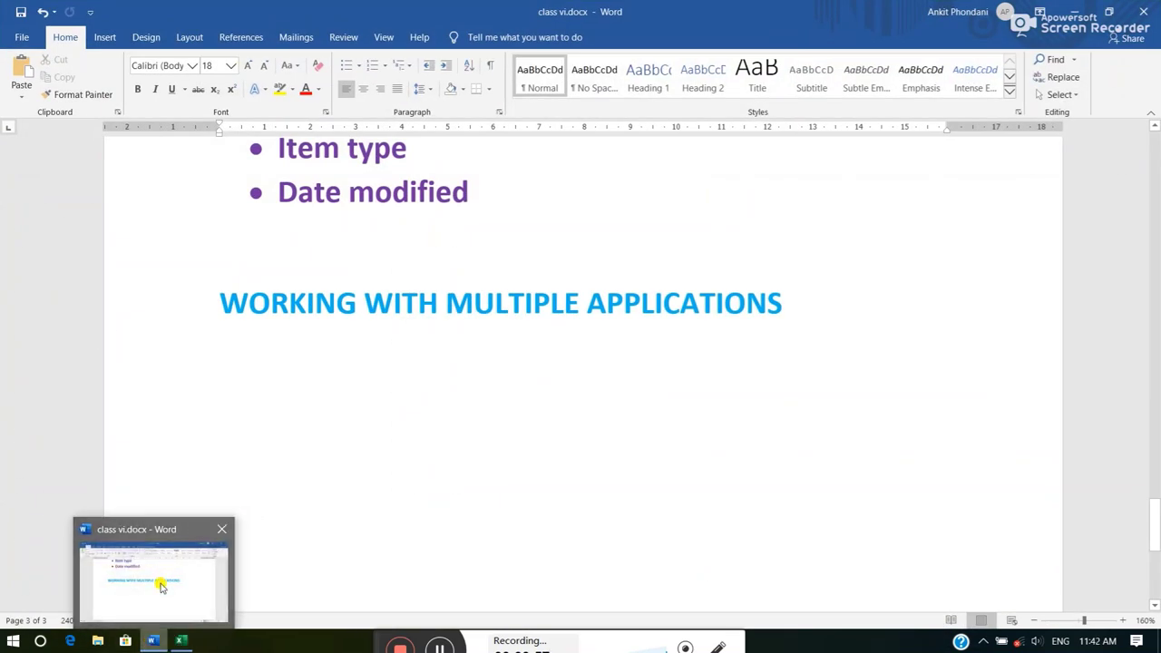
pyautogui.click(181, 641)
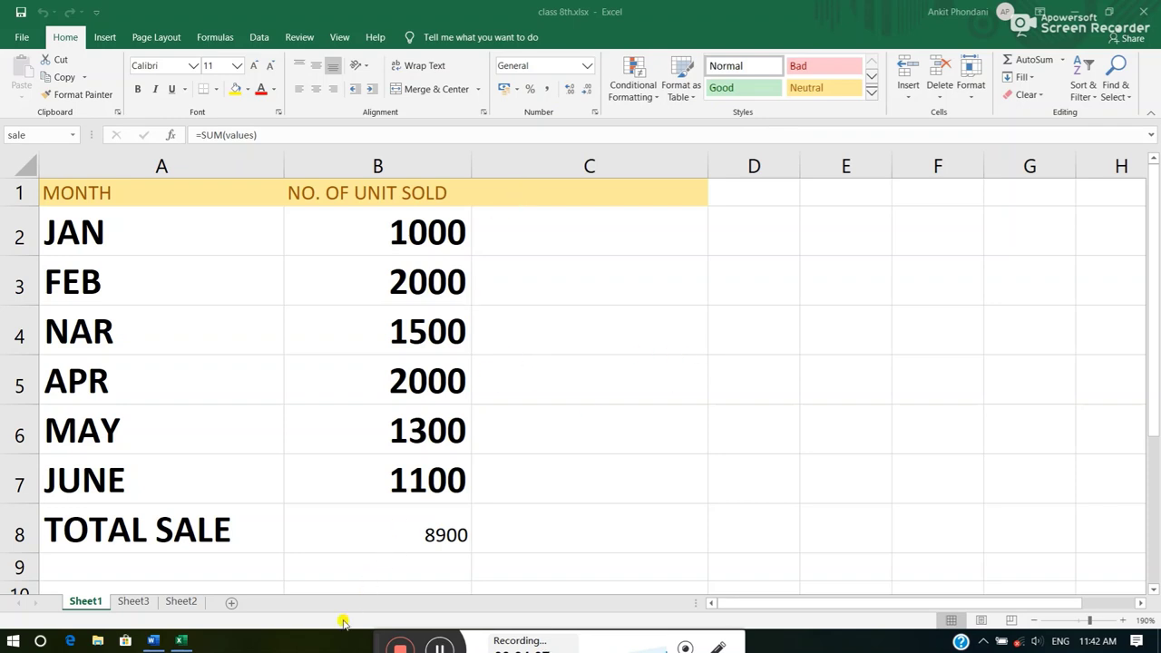
# Tile the Excel and Word windows side by side from the taskbar menu.
pyautogui.rightClick(254, 642)
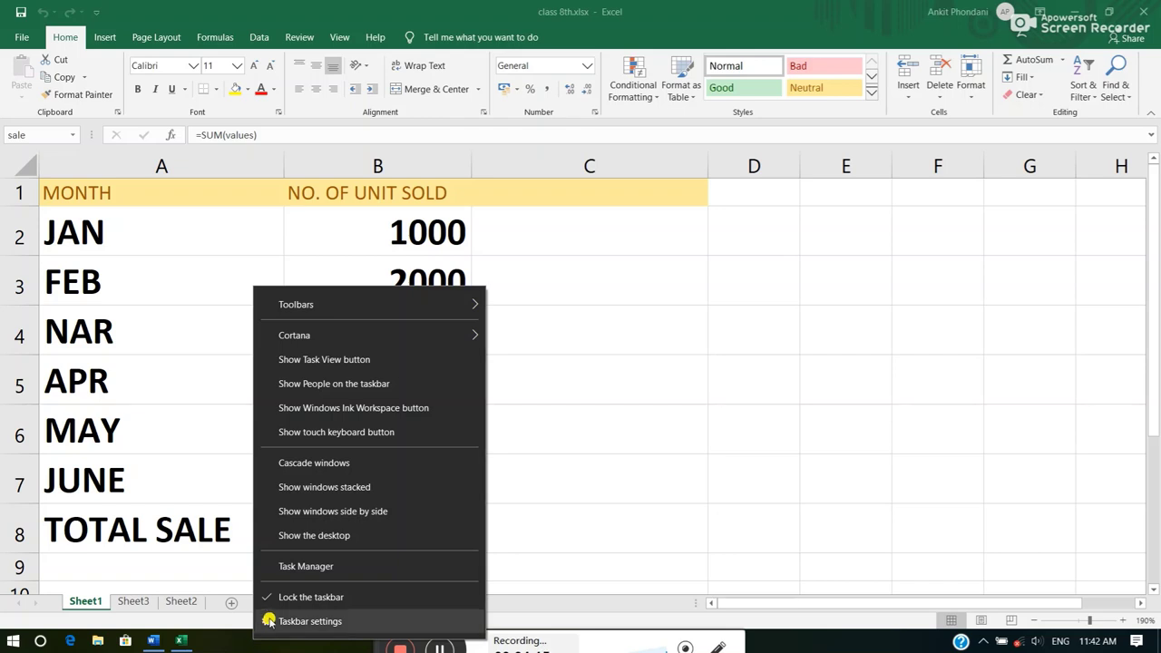
pyautogui.moveTo(379, 303)
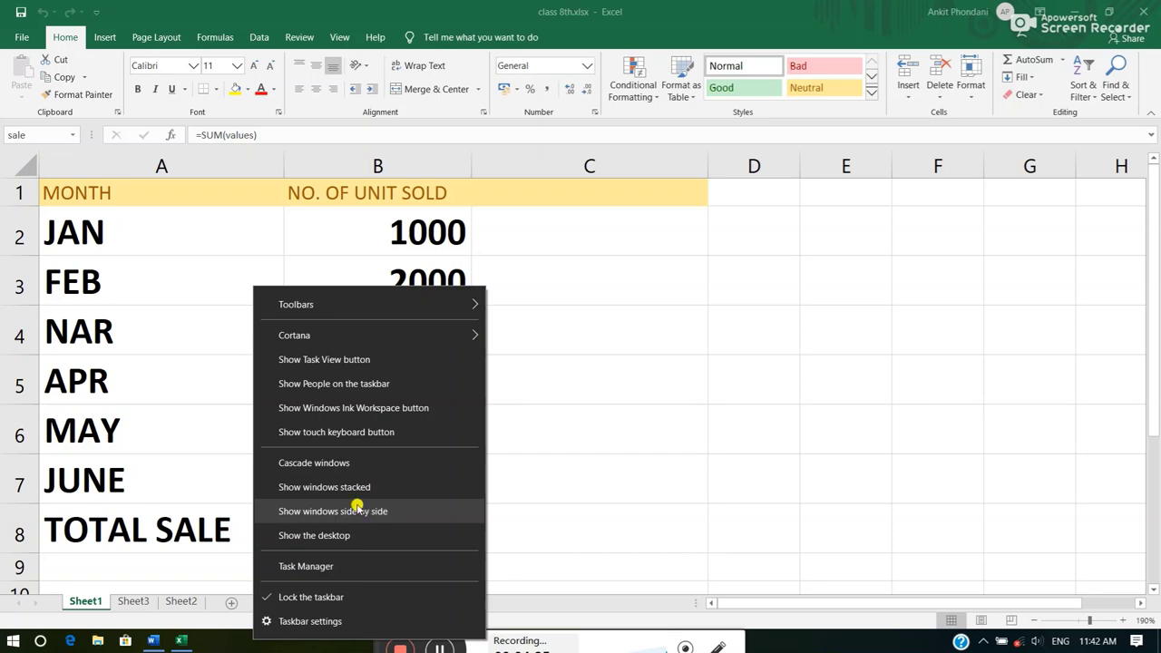
pyautogui.click(285, 511)
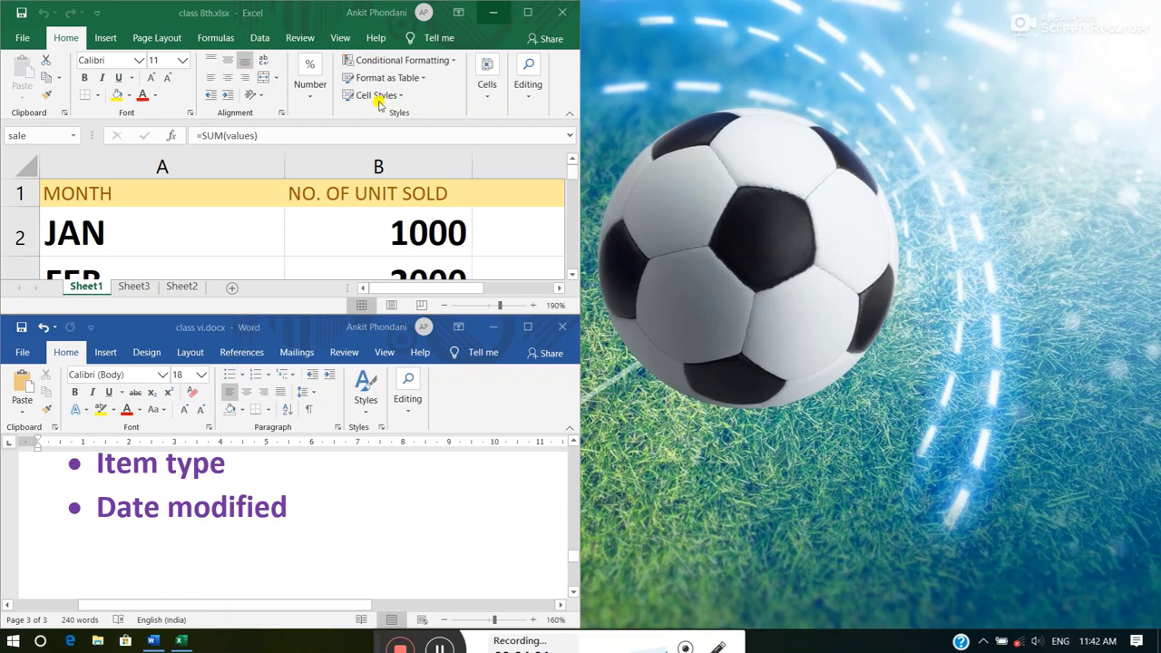
# Move Word to the upper right and make both windows taller to show more content.
pyautogui.click(276, 308)
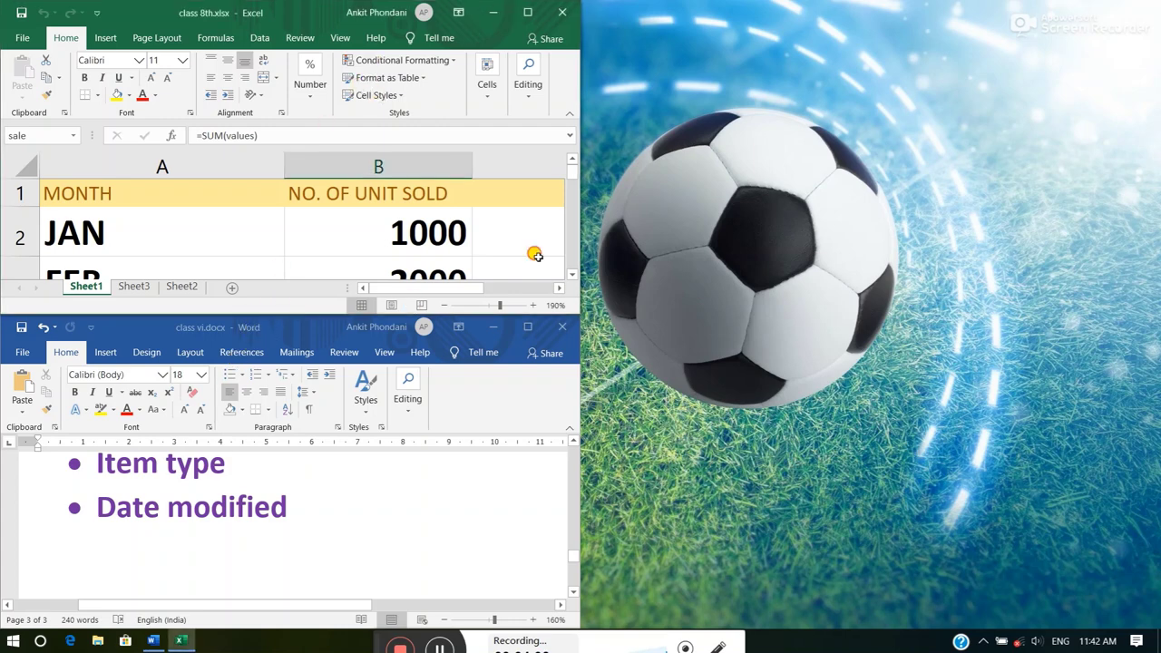
pyautogui.moveTo(282, 341); pyautogui.dragTo(866, 26)
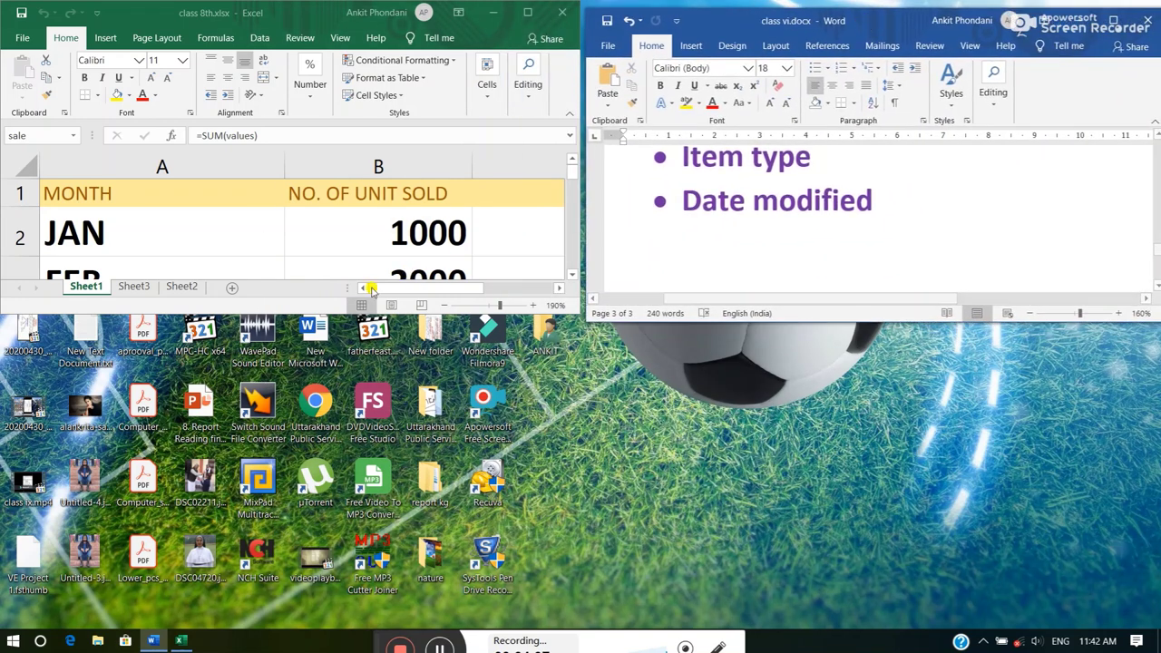
pyautogui.click(271, 311)
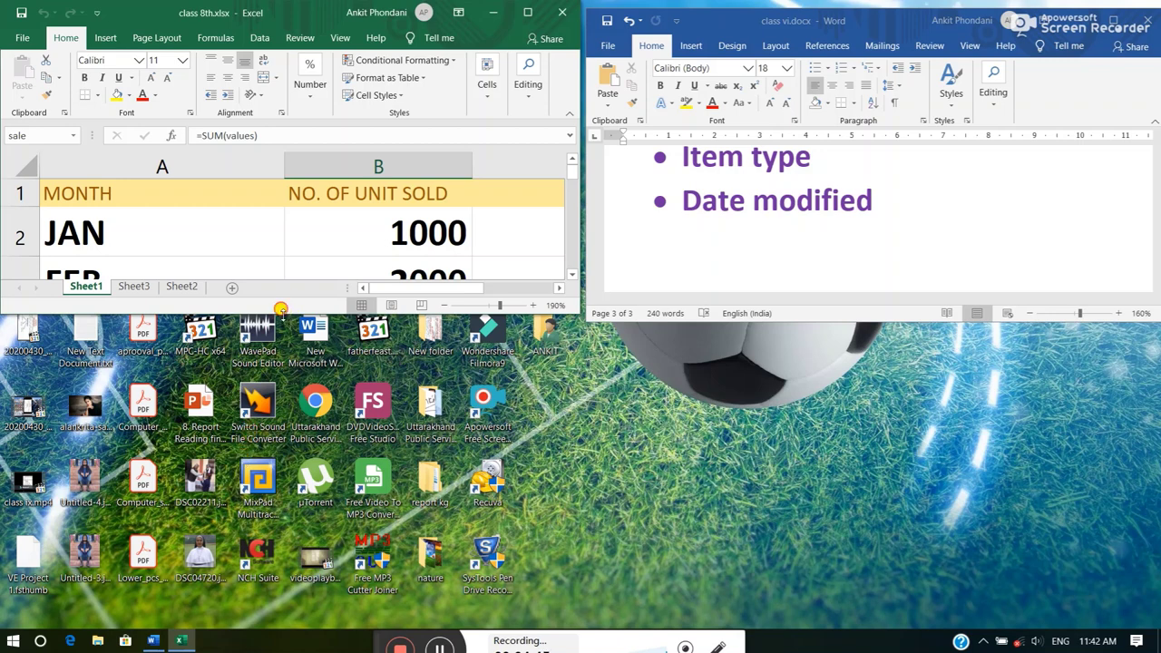
pyautogui.moveTo(281, 310); pyautogui.dragTo(281, 475)
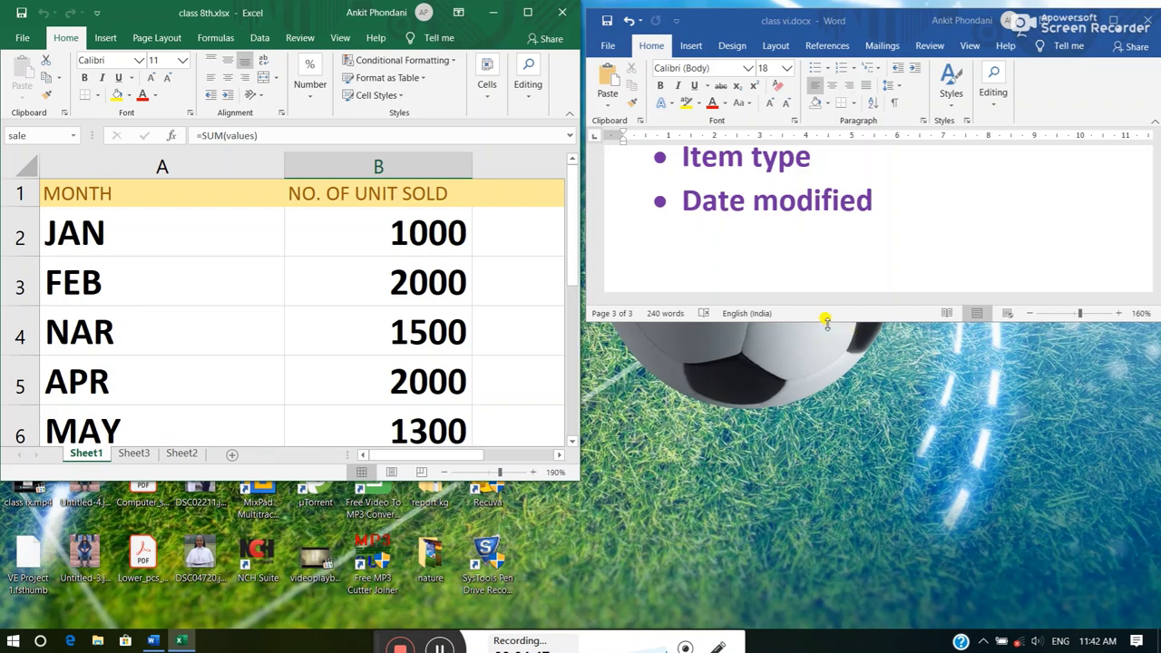
pyautogui.moveTo(826, 322); pyautogui.dragTo(837, 473)
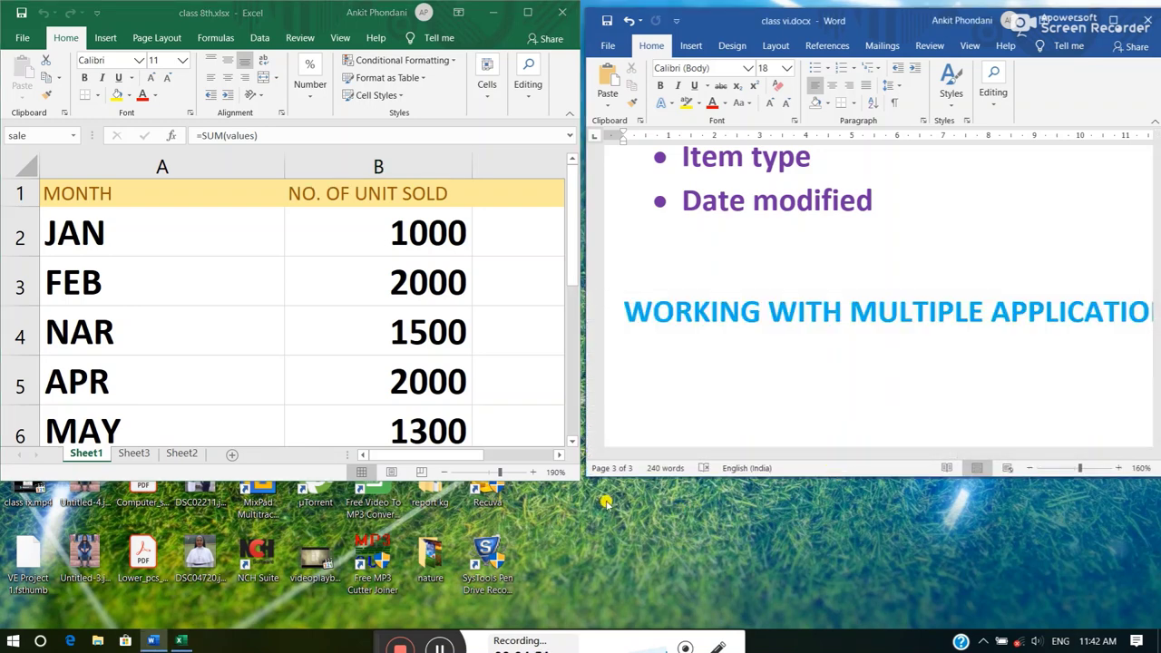
pyautogui.rightClick(262, 646)
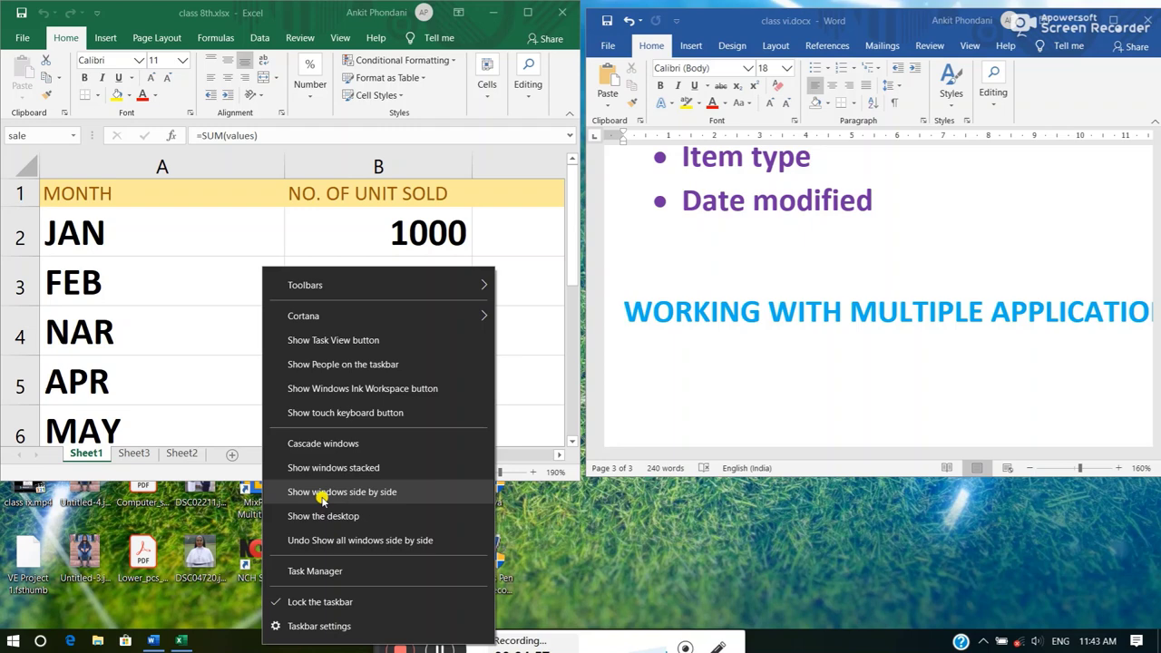
pyautogui.click(608, 515)
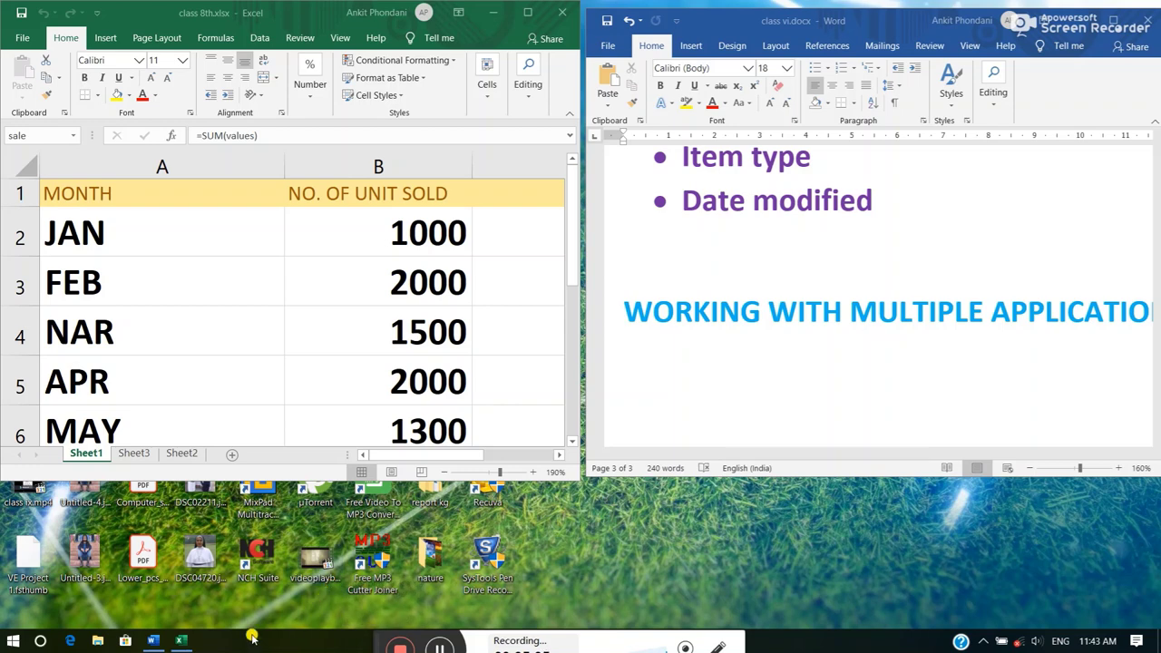
pyautogui.moveTo(189, 637)
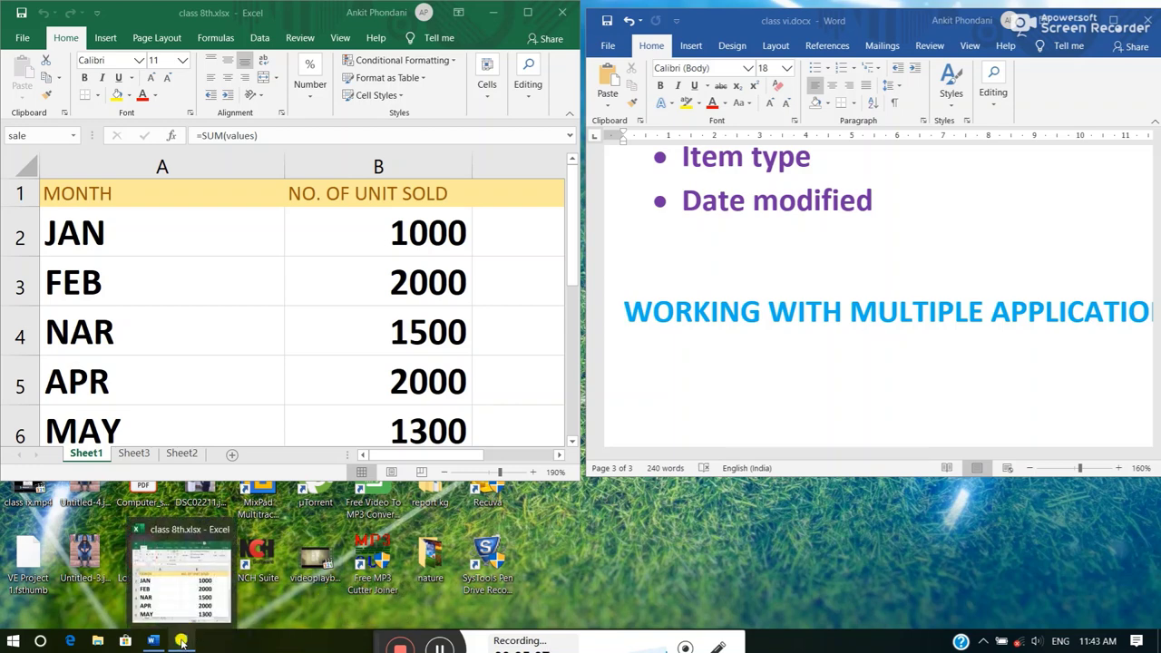